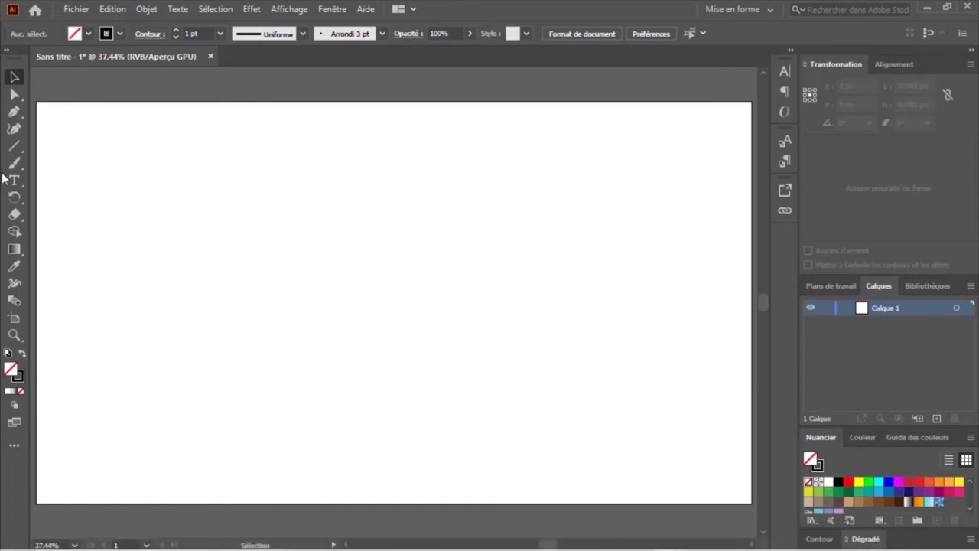
- Draw a vertical line on the left, Alt-drag a parallel copy, and group the pair
left_click(16, 146)
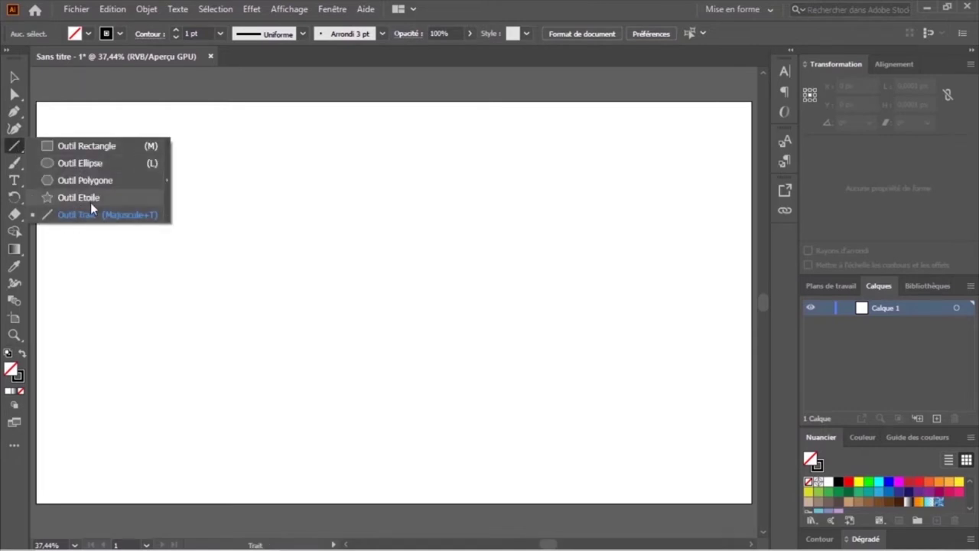
left_click(86, 215)
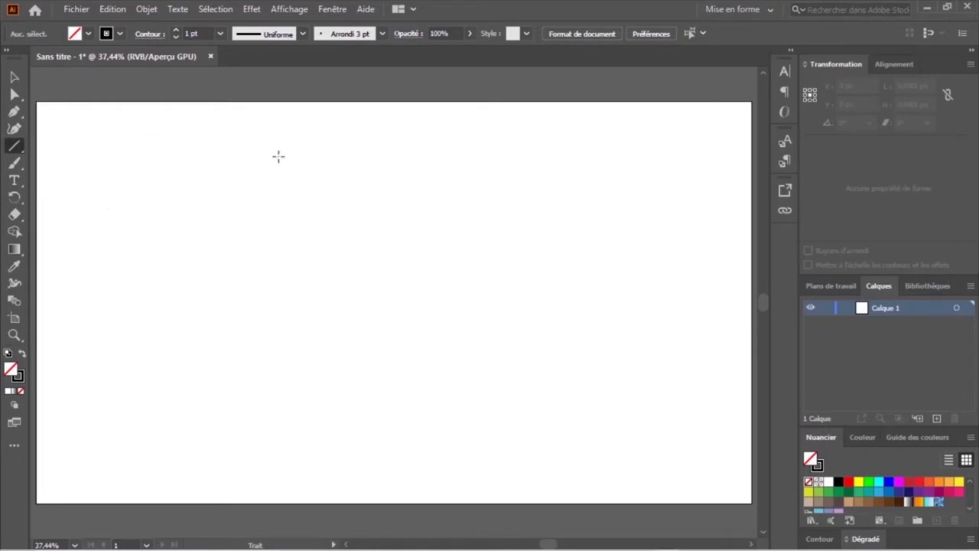
left_click_drag(278, 156, 283, 398)
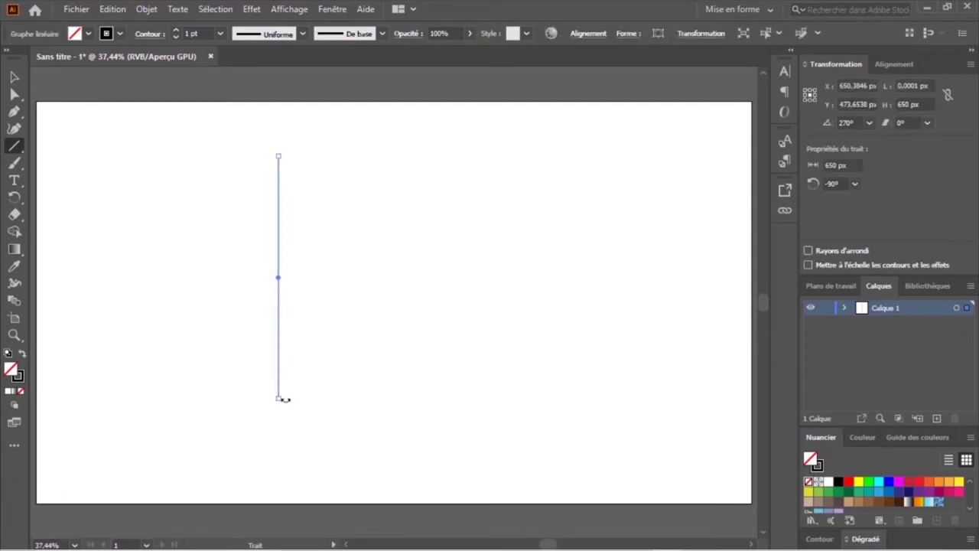
left_click(14, 78)
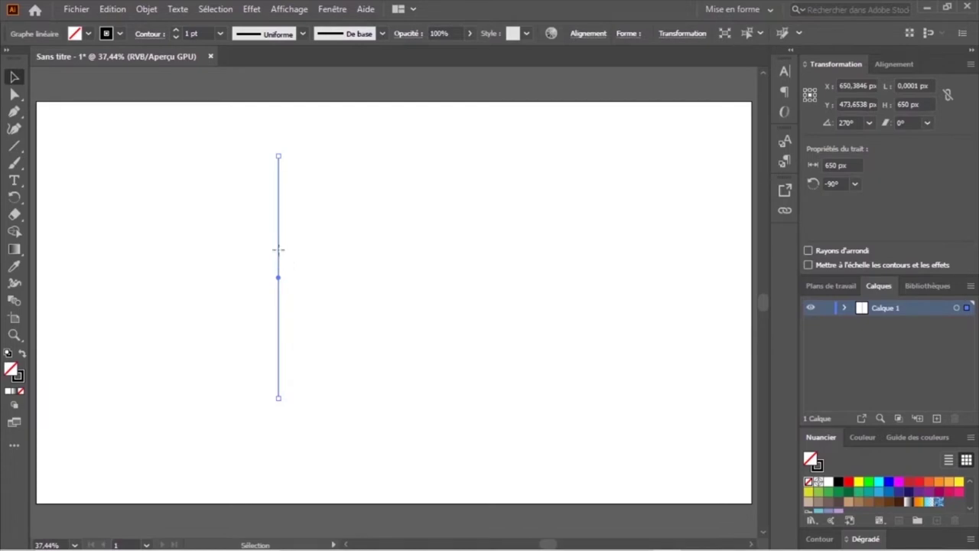
left_click_drag(279, 254, 291, 255)
key("ctrl+a")
key("ctrl+g")
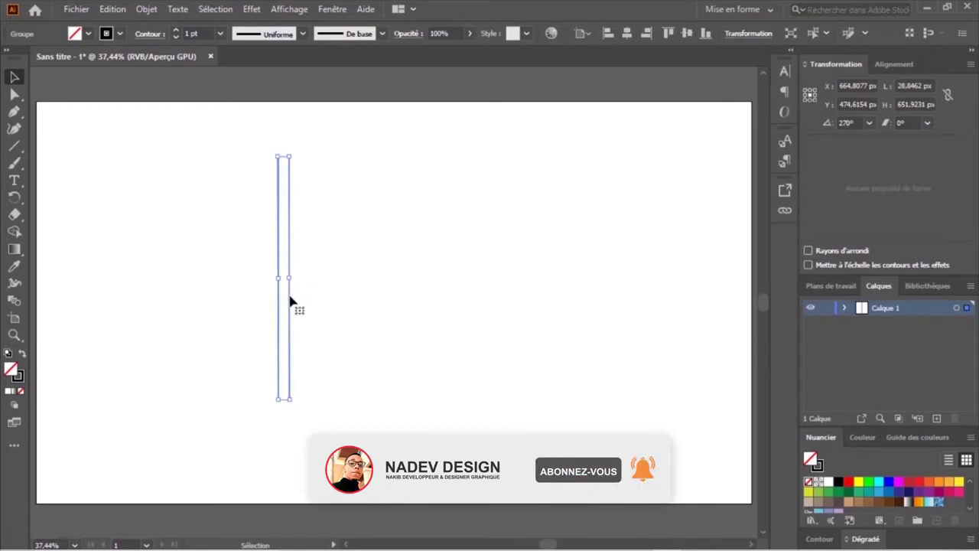
- Duplicate the line pair twice to the right, making three pairs side by side
left_click_drag(288, 295, 330, 303)
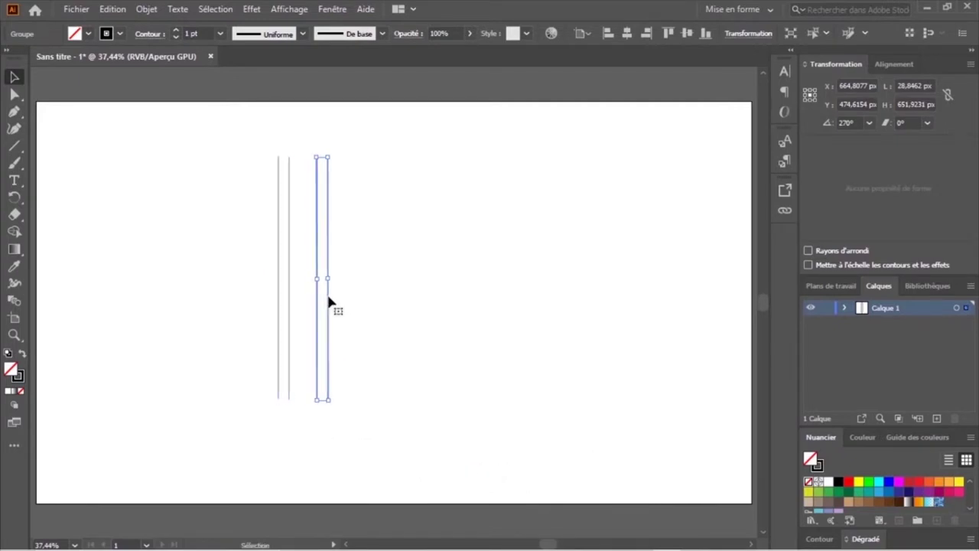
left_click(409, 275)
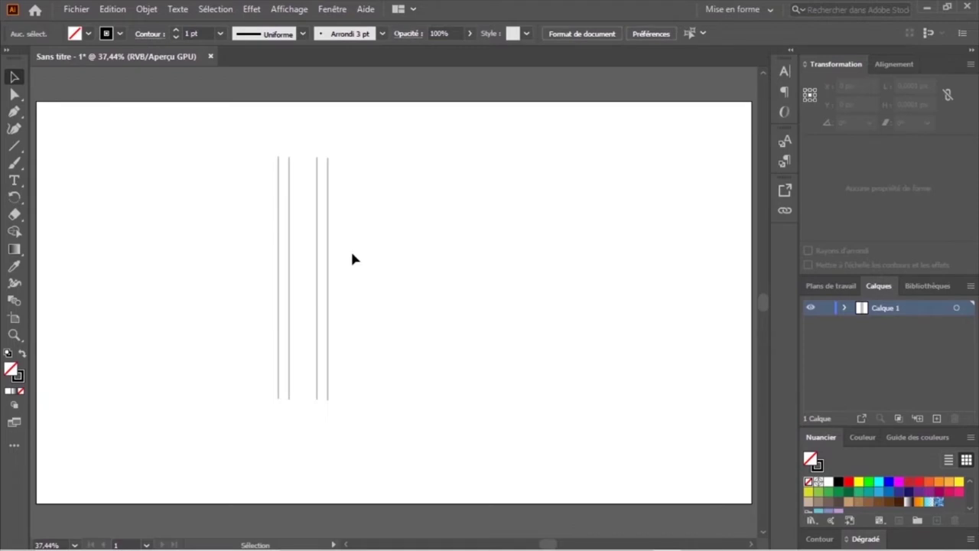
mouse_move(351, 253)
left_mouse_down()
mouse_move(290, 238)
mouse_move(300, 247)
left_mouse_up()
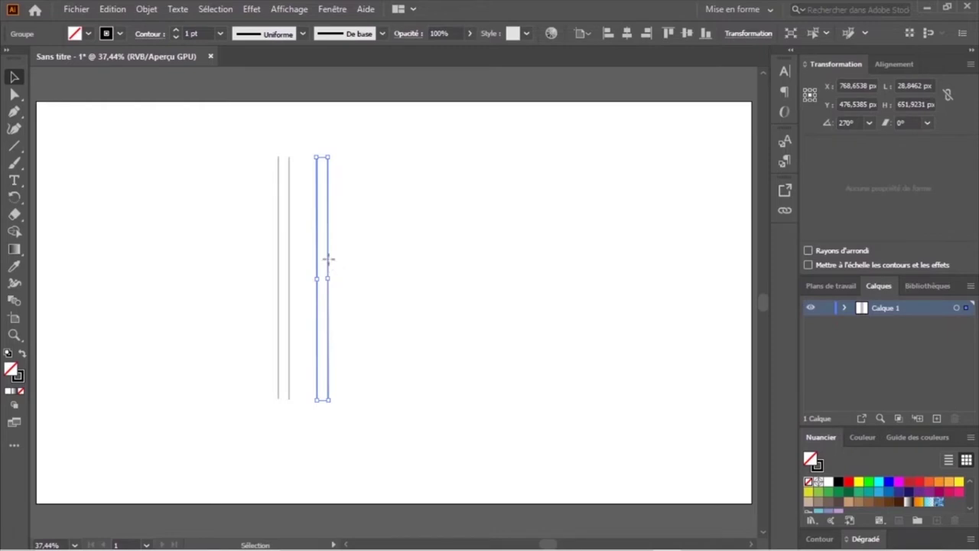
left_click_drag(327, 259, 353, 267)
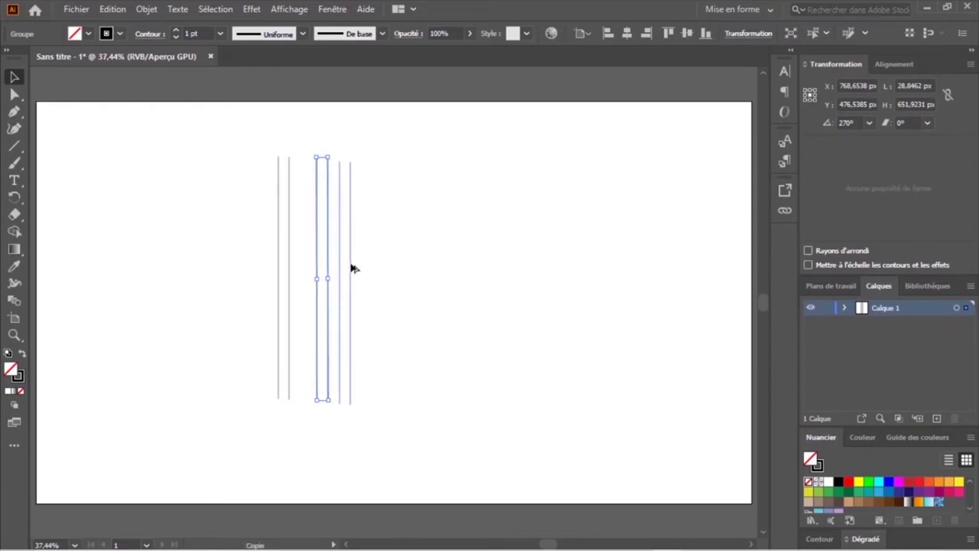
left_click_drag(352, 268, 357, 268)
left_click(111, 211)
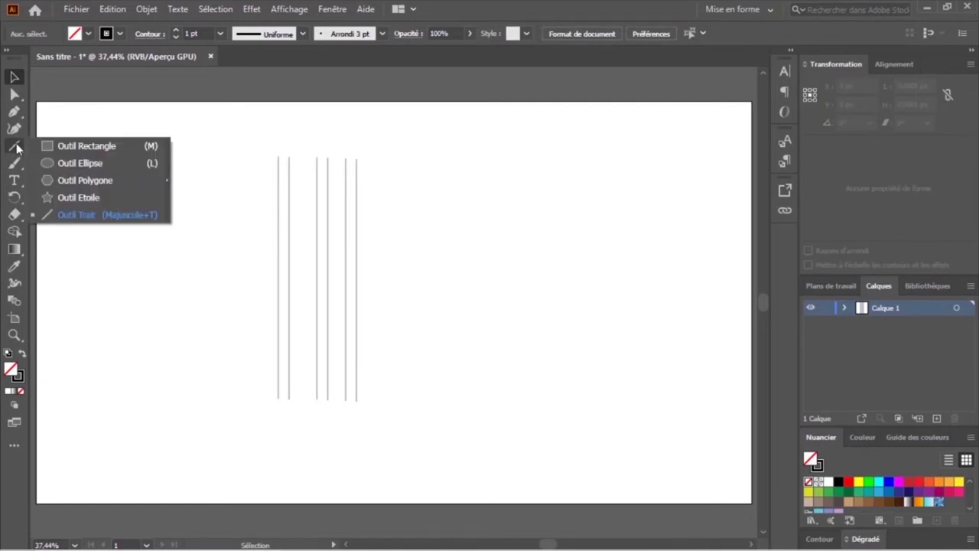
- Draw a small spacing rectangle and place it against the rightmost line
left_click_drag(14, 145, 59, 149)
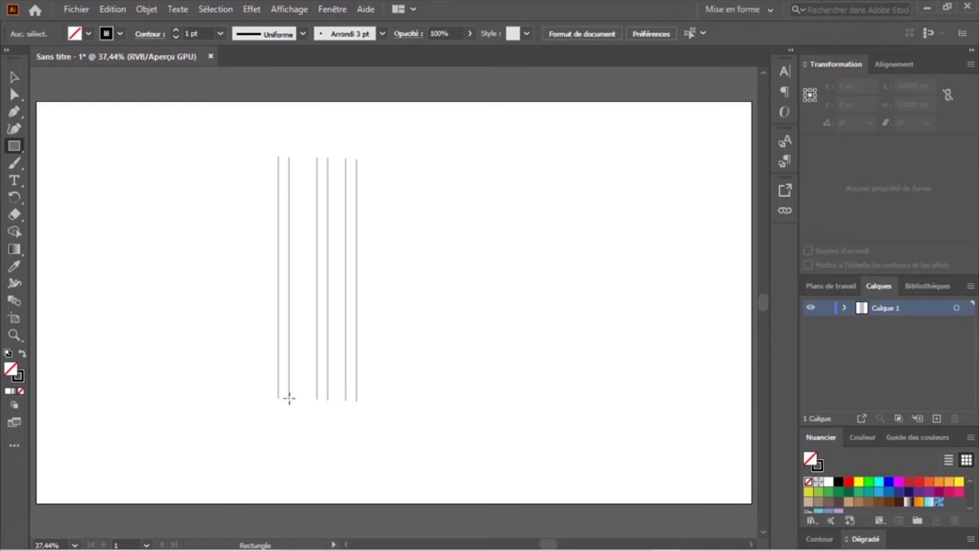
left_click_drag(289, 397, 316, 442)
key("v")
left_click_drag(302, 420, 371, 378)
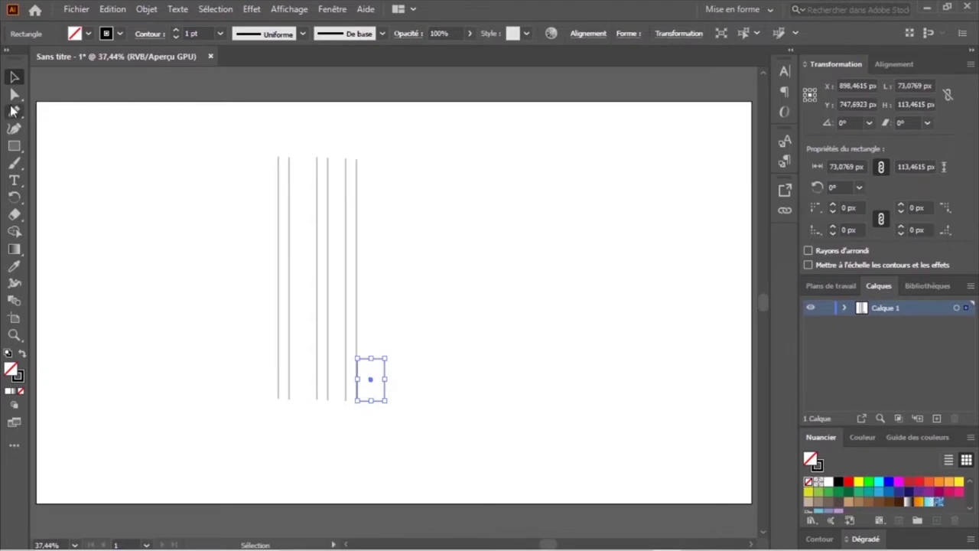
left_click(358, 241)
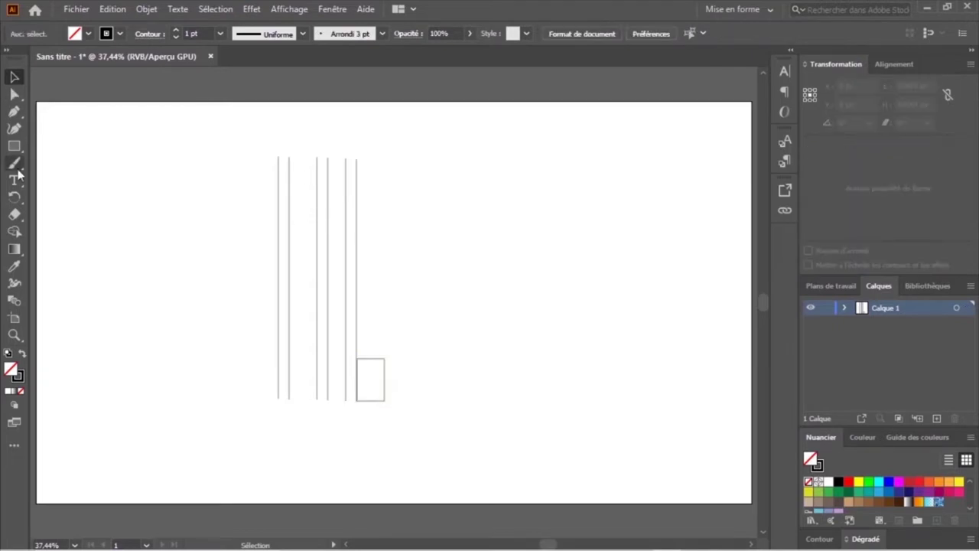
- Draw a vertical line on the rectangle's right edge and Alt-drag a copy beside it
left_click_drag(13, 146, 70, 214)
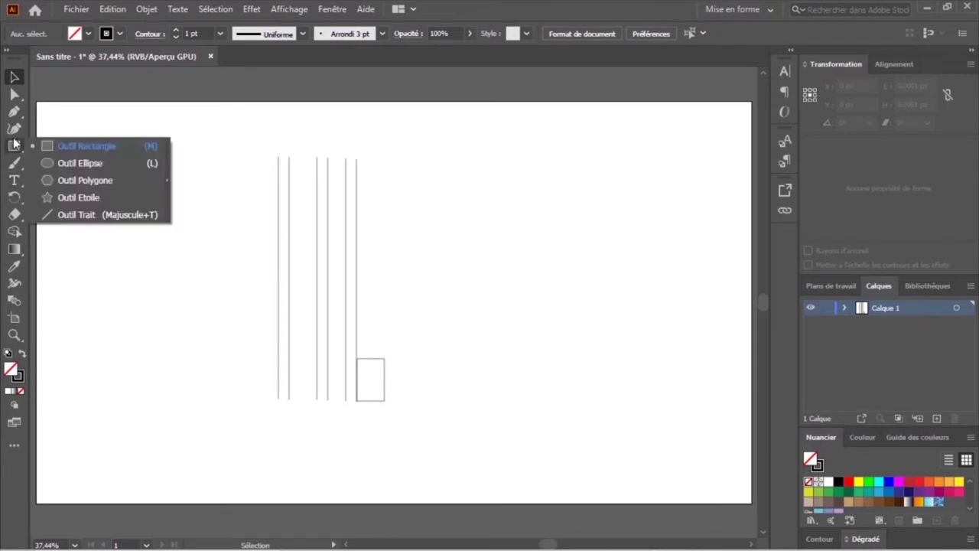
left_click(76, 215)
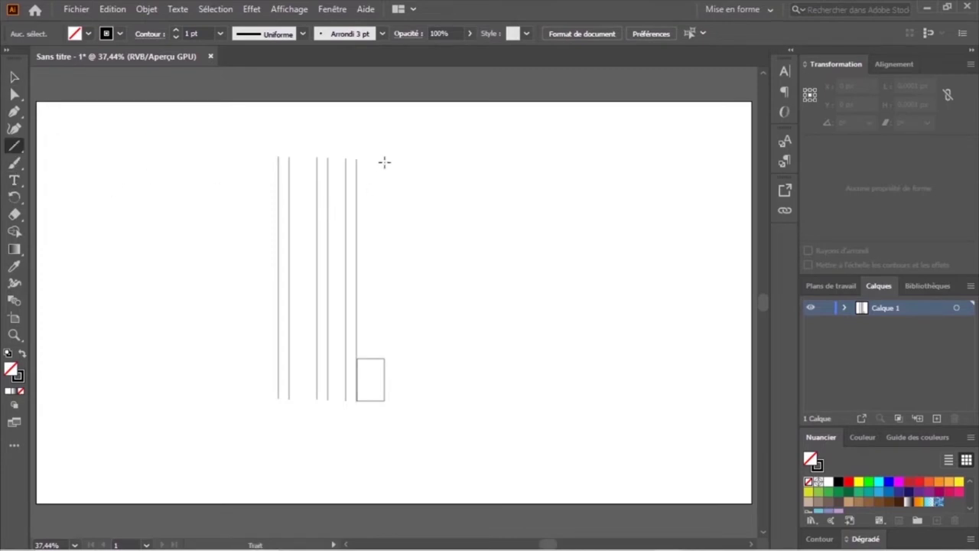
left_click_drag(383, 164, 375, 399)
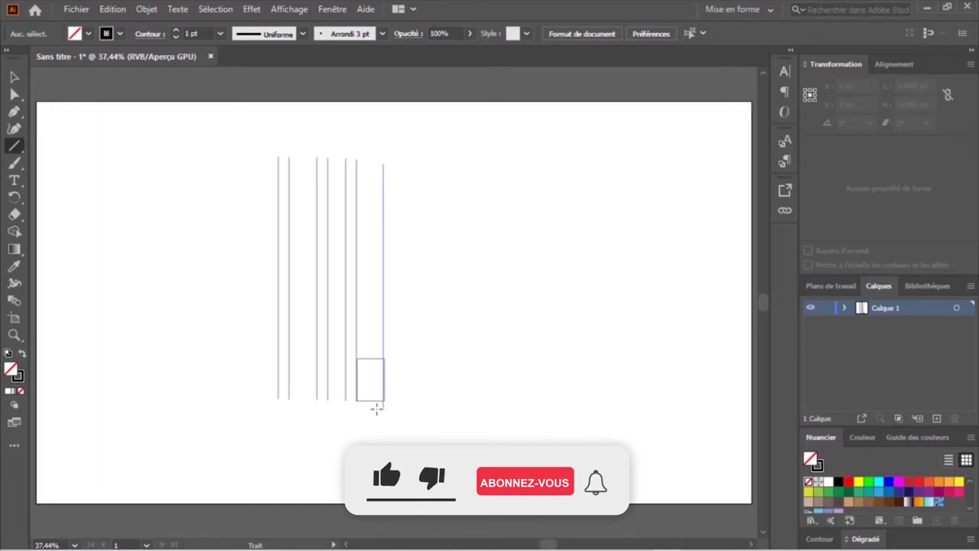
left_click_drag(375, 408, 385, 402)
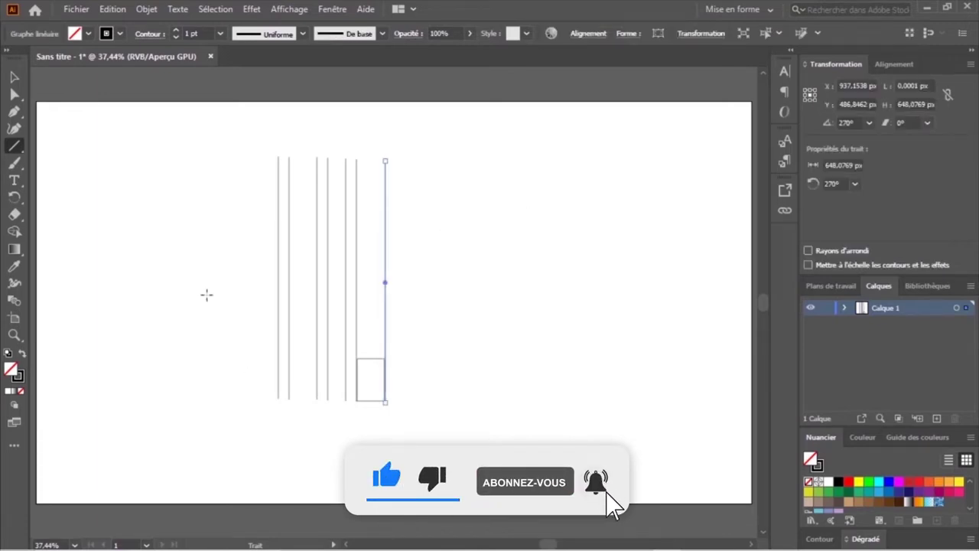
key("v")
left_click(498, 244)
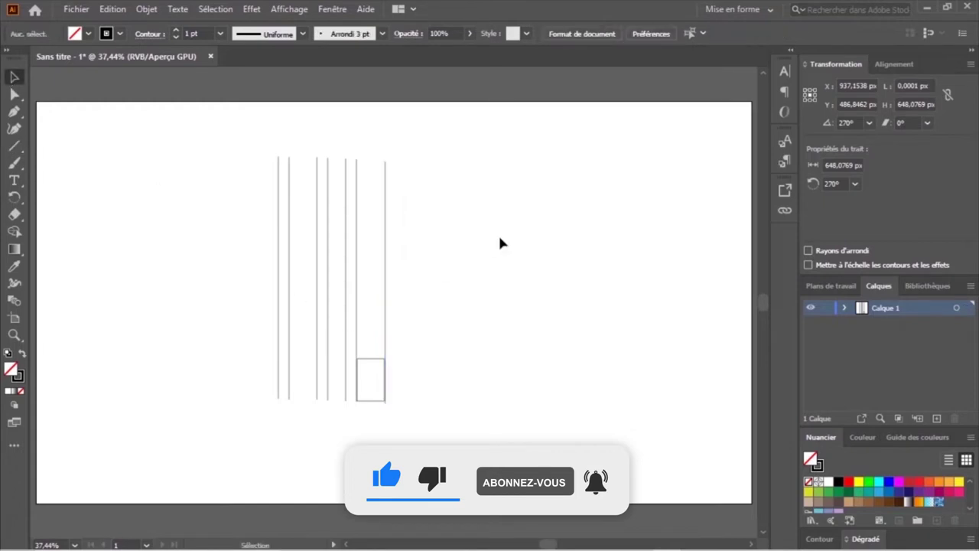
left_click(384, 238)
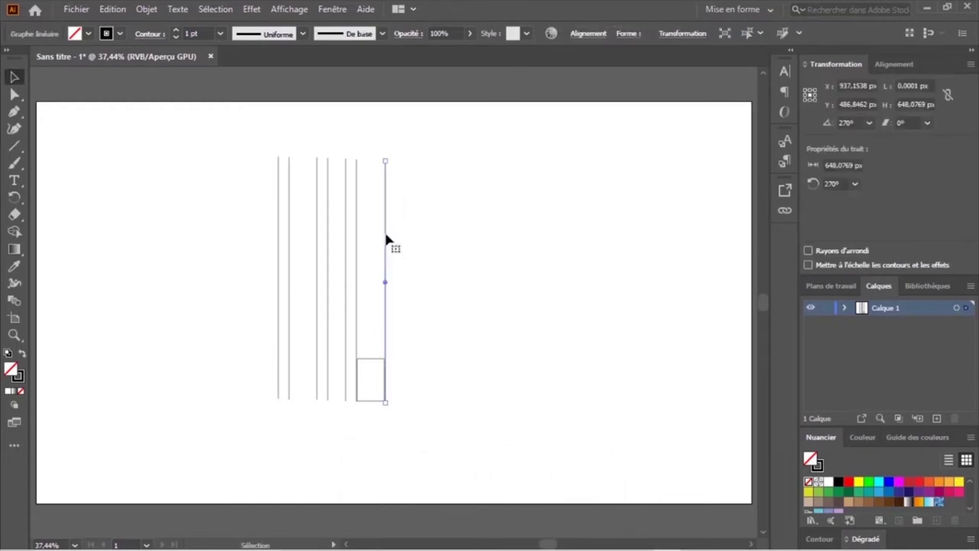
left_click_drag(385, 233, 398, 237)
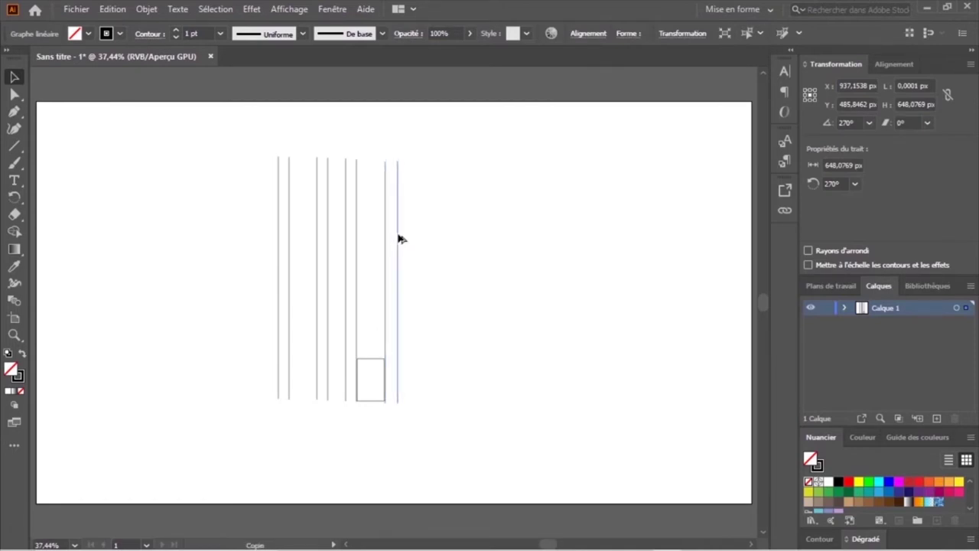
left_click(456, 231)
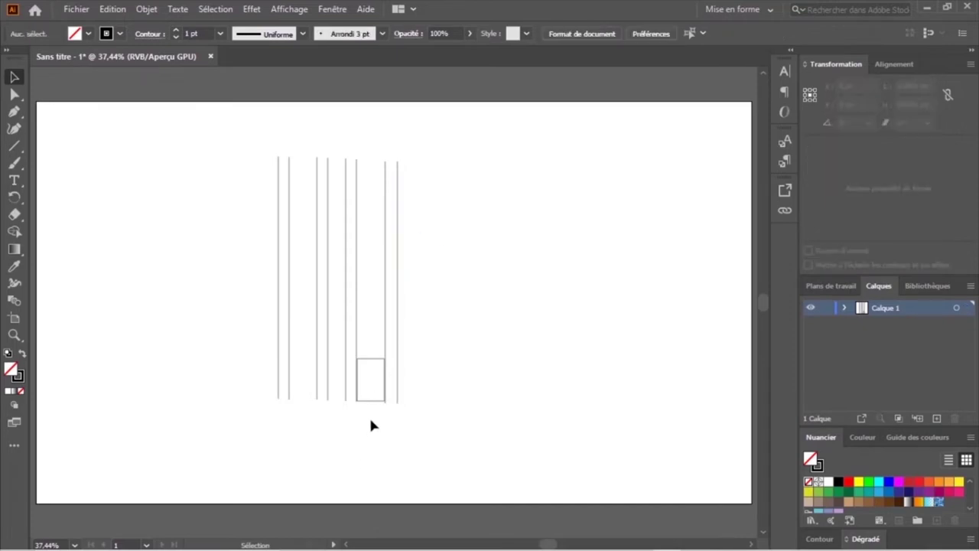
- Delete the helper spacing rectangle, leaving eight vertical lines
left_click_drag(370, 425, 371, 387)
key("Delete")
left_click_drag(218, 227, 553, 243)
left_click(216, 294)
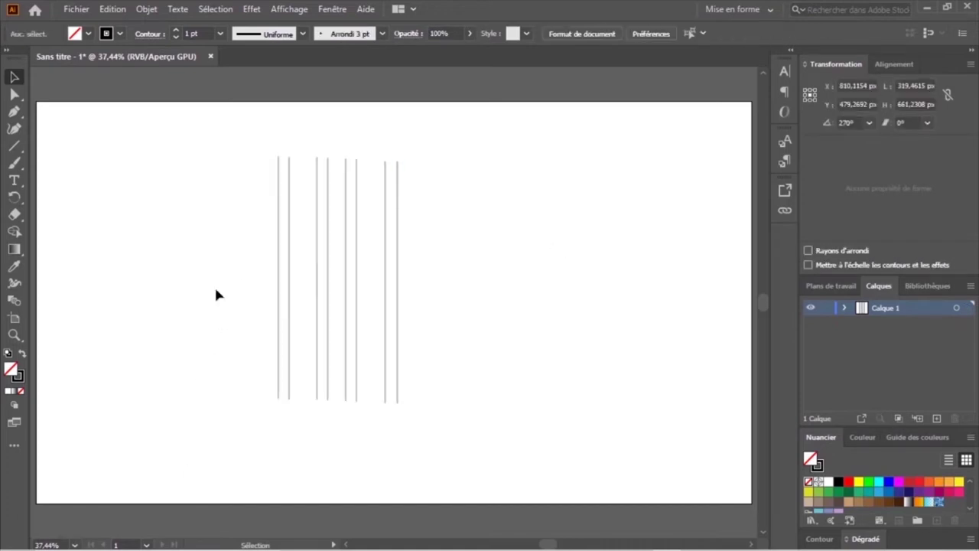
- Give all eight vertical lines a 2 pt stroke
left_click_drag(208, 248, 485, 314)
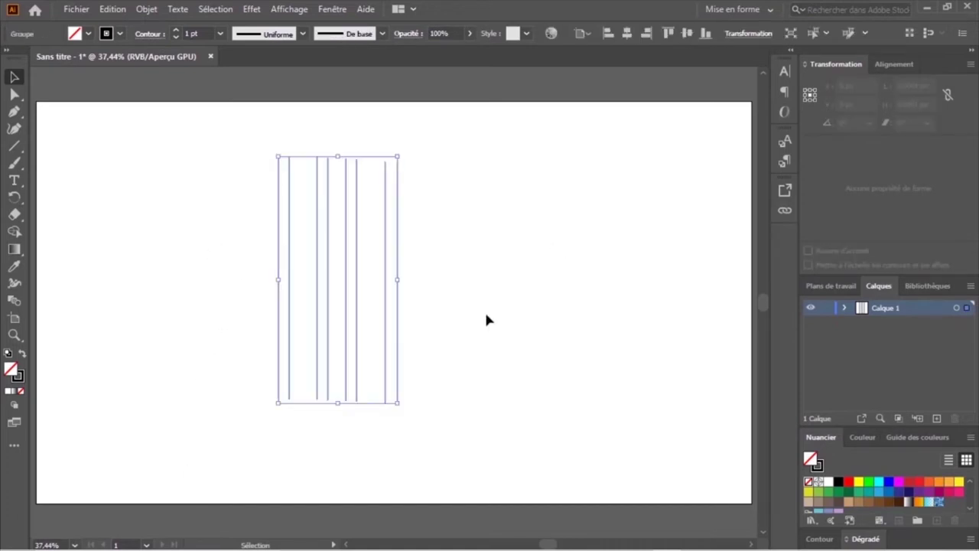
right_click(349, 282)
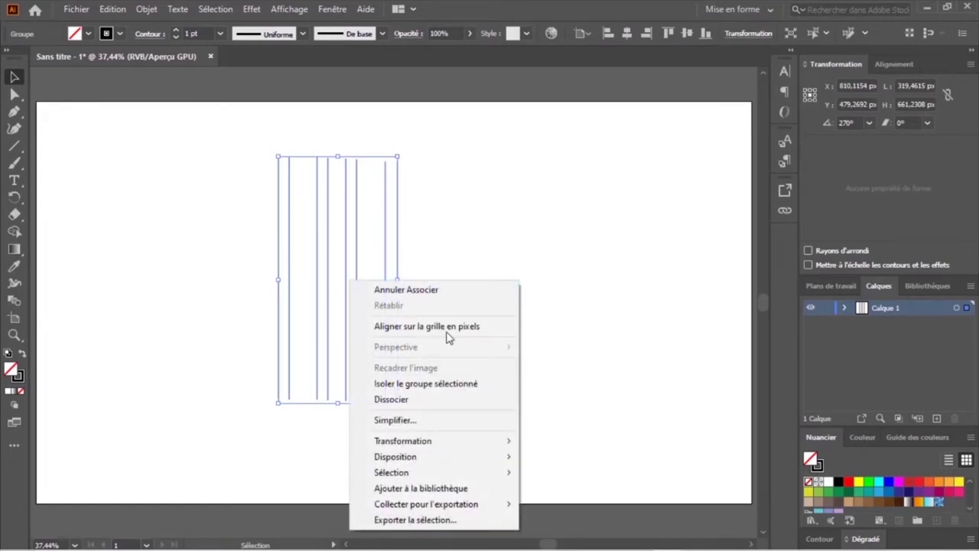
left_click(645, 183)
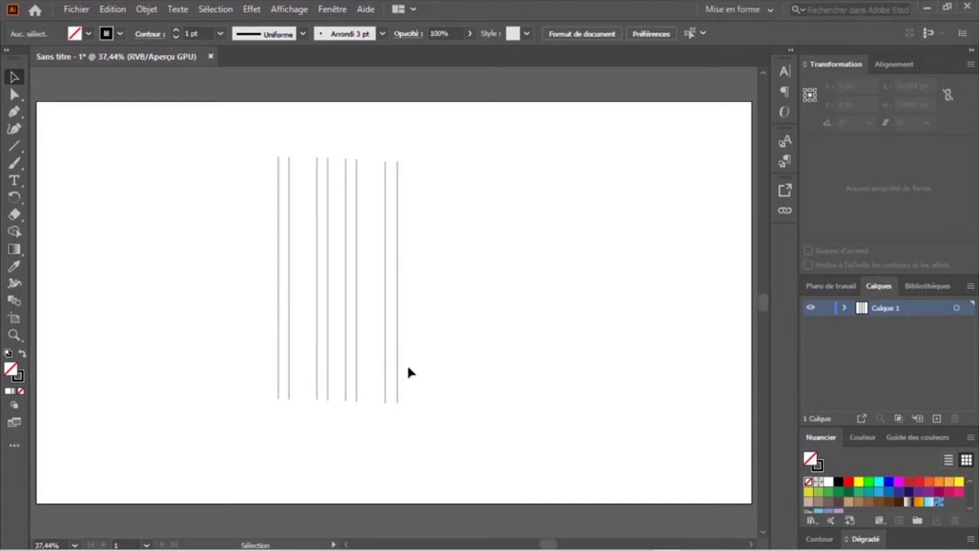
left_click_drag(503, 344, 214, 312)
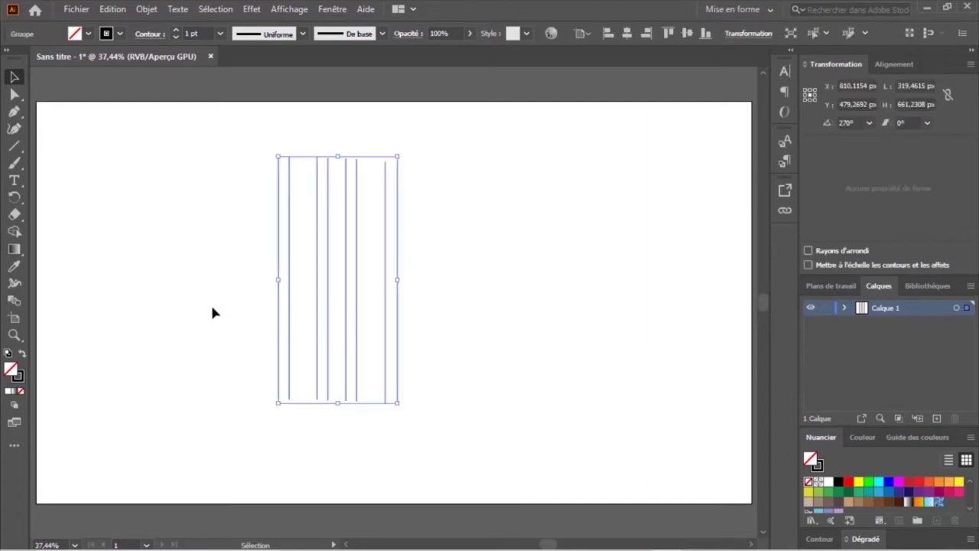
left_click(177, 30)
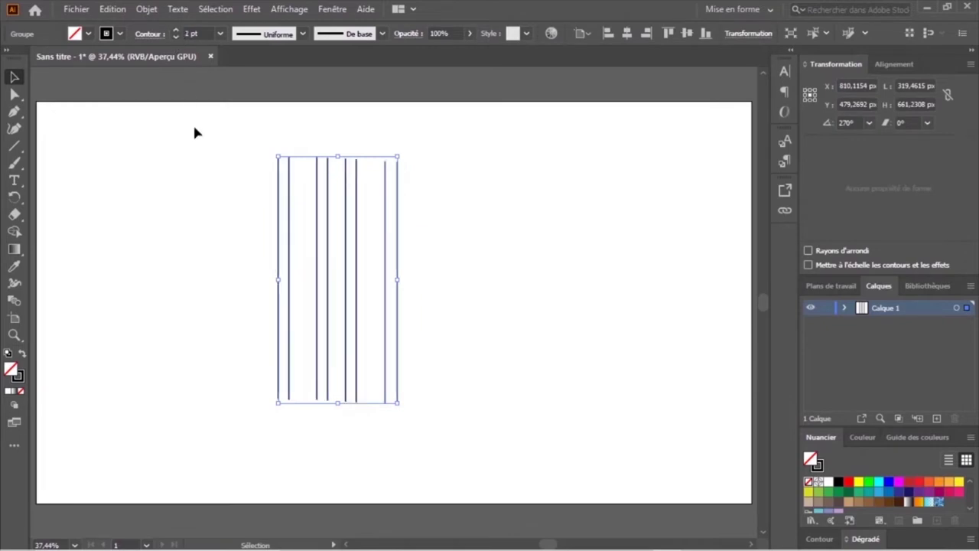
left_click(184, 214)
- Centre the line group on the artboard at X 960 px, Y 540 px
left_click_drag(507, 278, 159, 247)
left_click(627, 34)
left_click(686, 33)
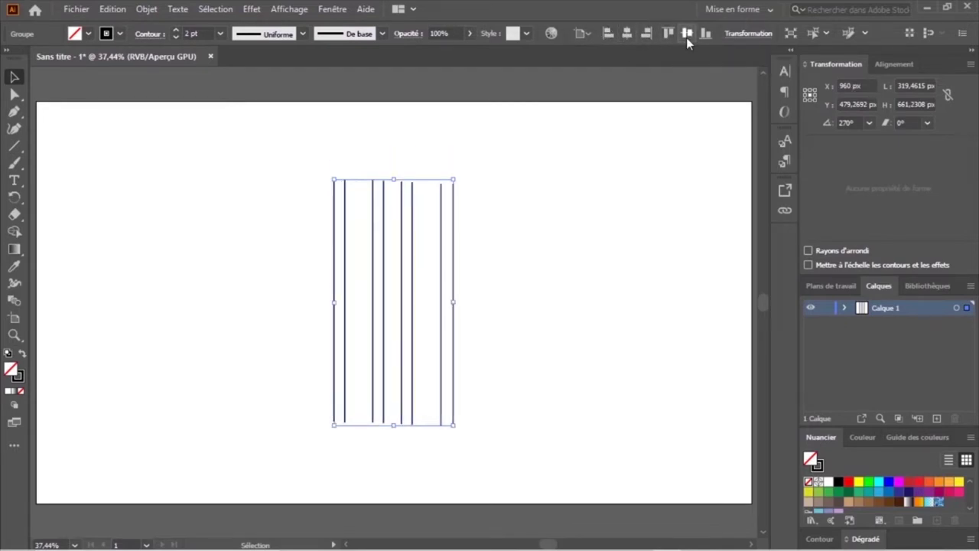
left_click(533, 298)
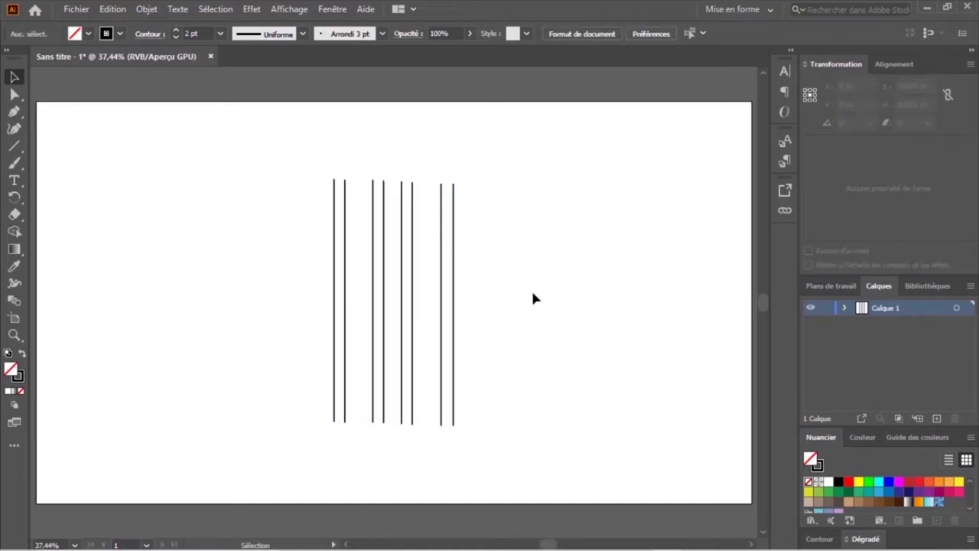
left_click(376, 298)
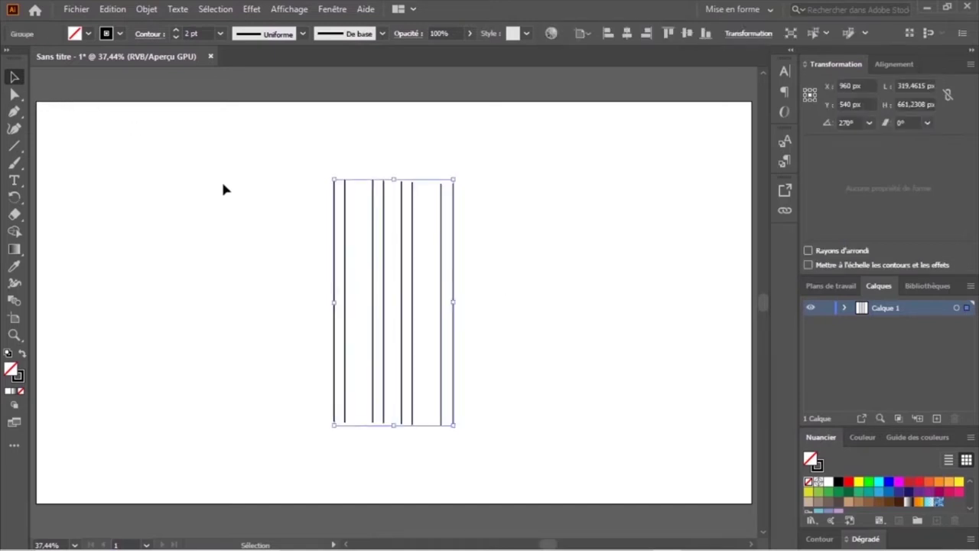
- Paste a copy of the line group in back, rotated to 0° so it runs horizontally
left_click(109, 9)
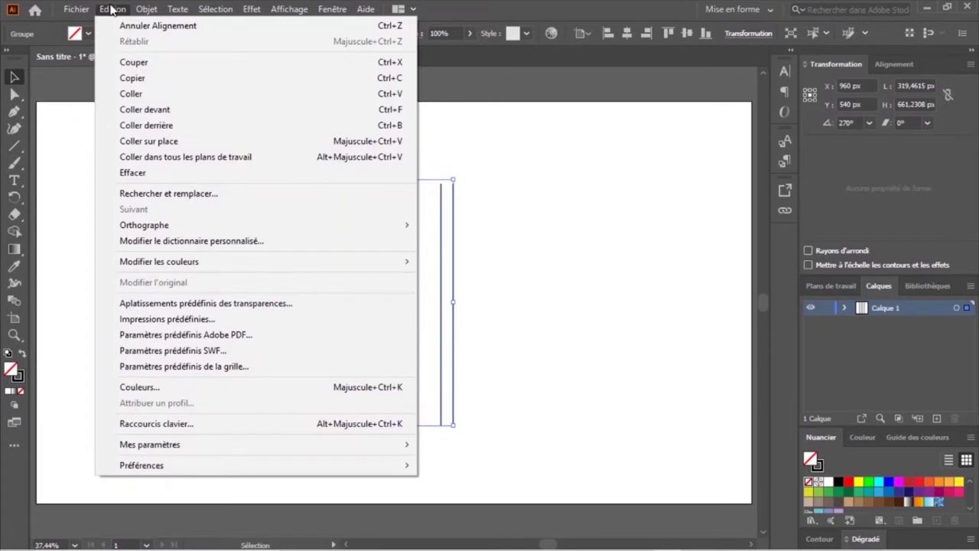
left_click(141, 80)
left_click(118, 9)
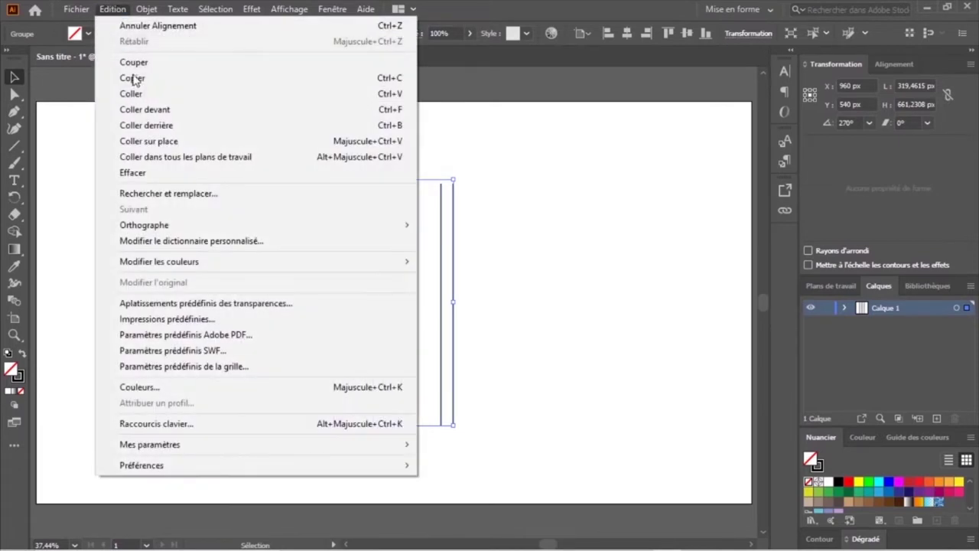
left_click(148, 127)
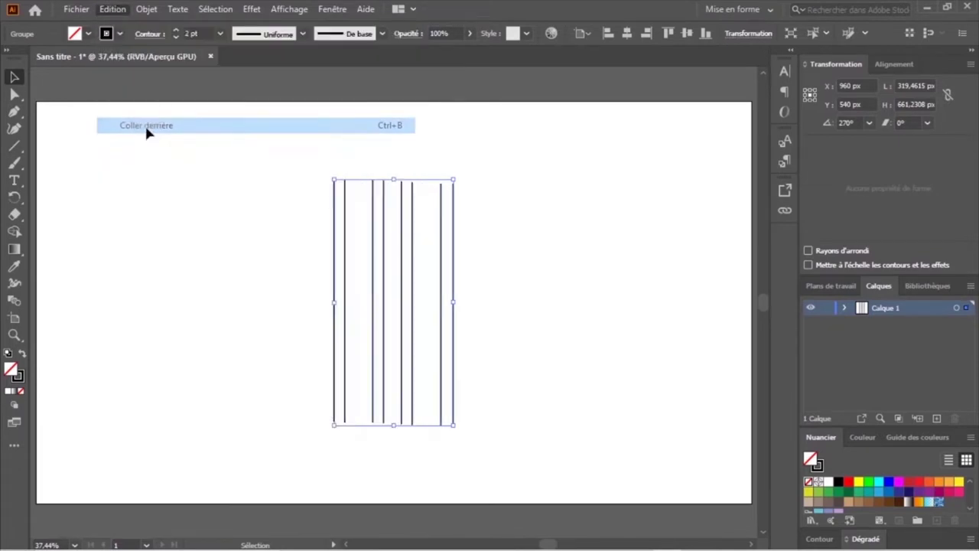
left_click(739, 36)
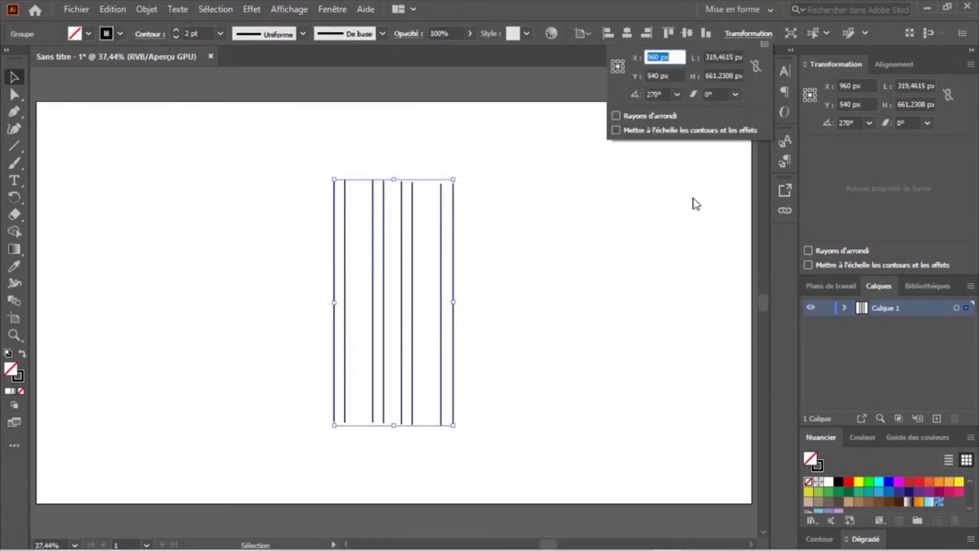
left_click(676, 94)
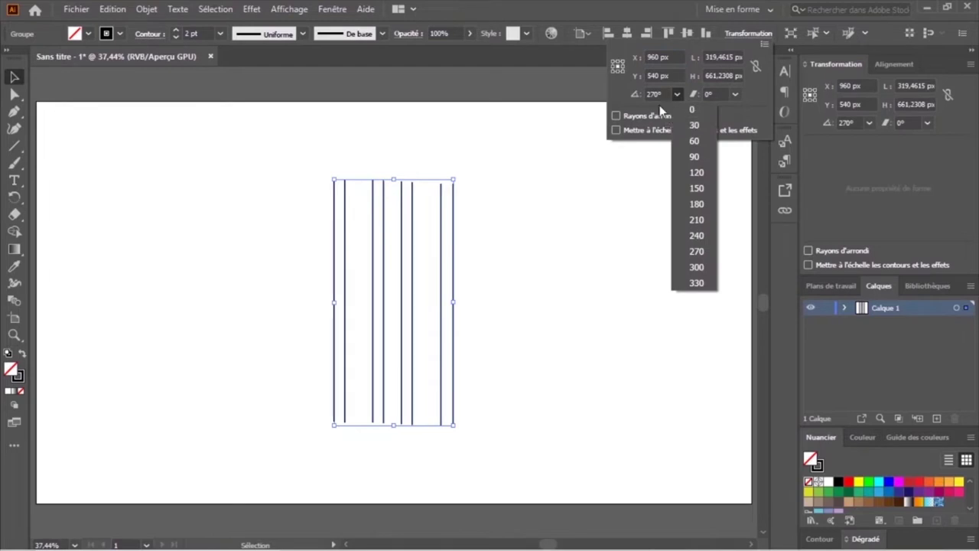
left_click(694, 112)
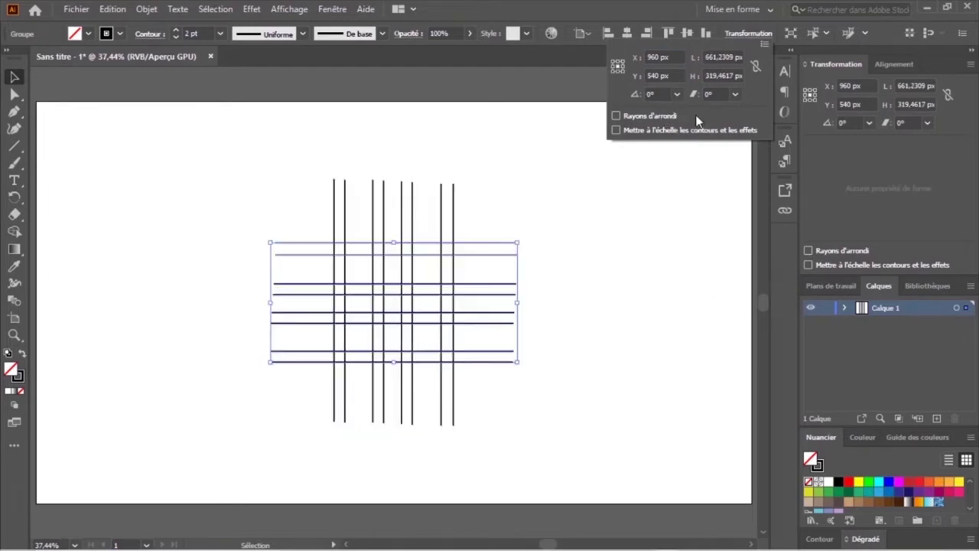
left_click(631, 307)
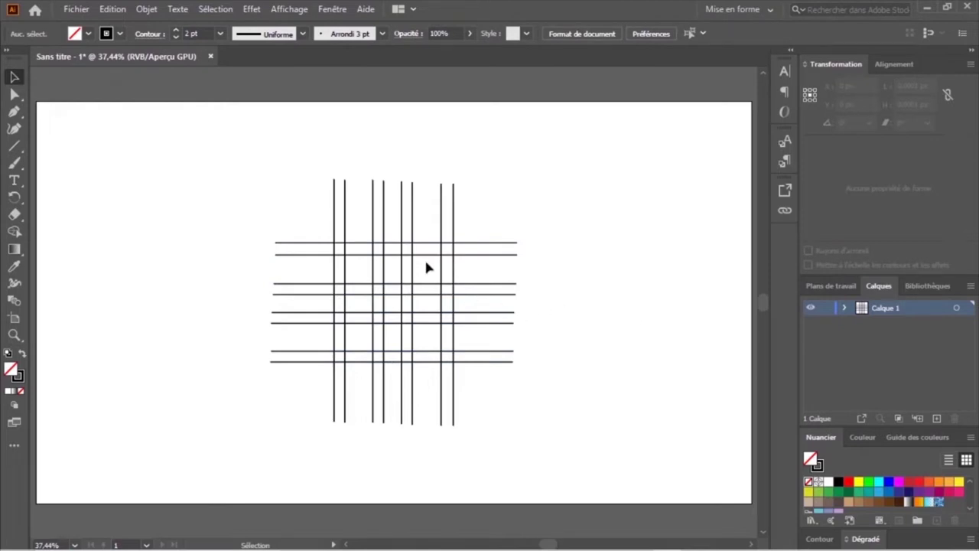
left_click_drag(294, 212, 283, 414)
- Paste a copy of the lines in place and rotate it to 300° as diagonals
left_click(113, 10)
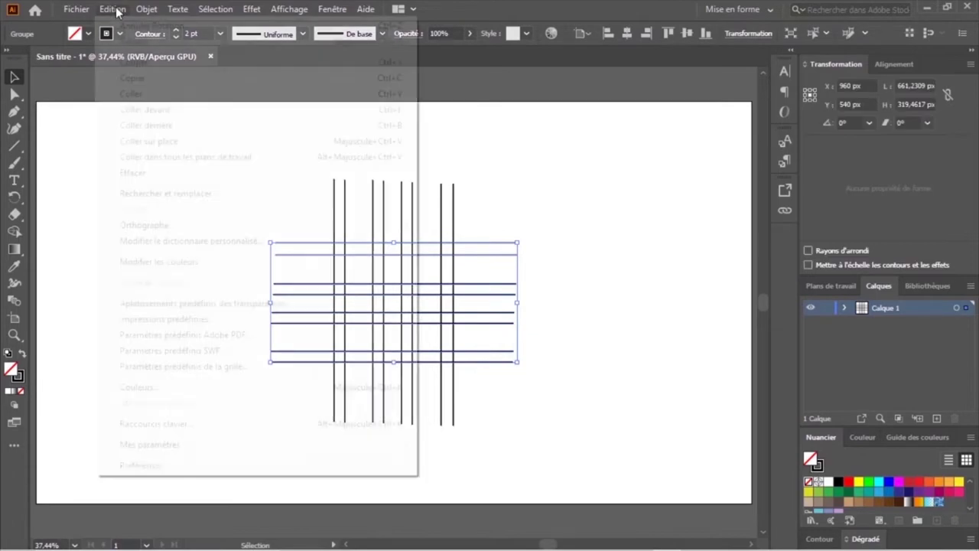
left_click(150, 78)
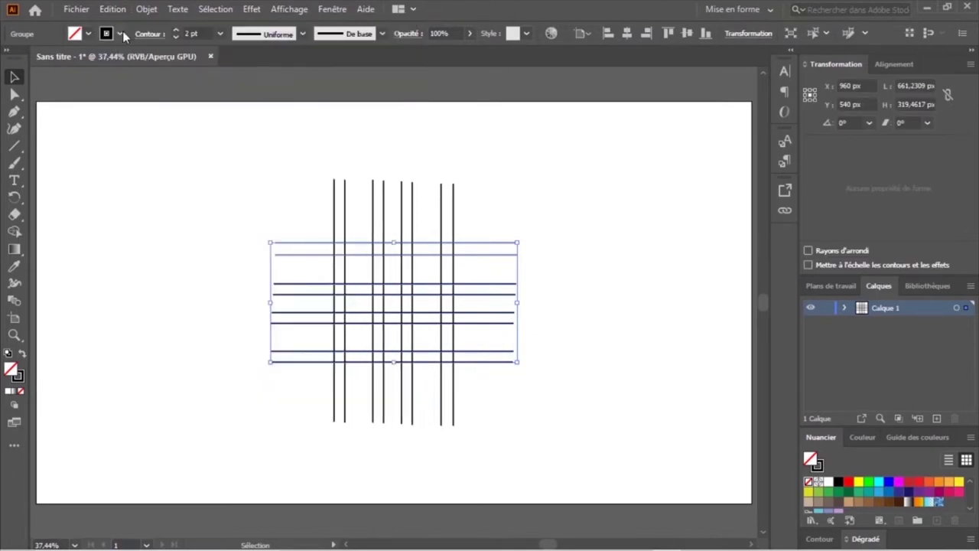
left_click(115, 10)
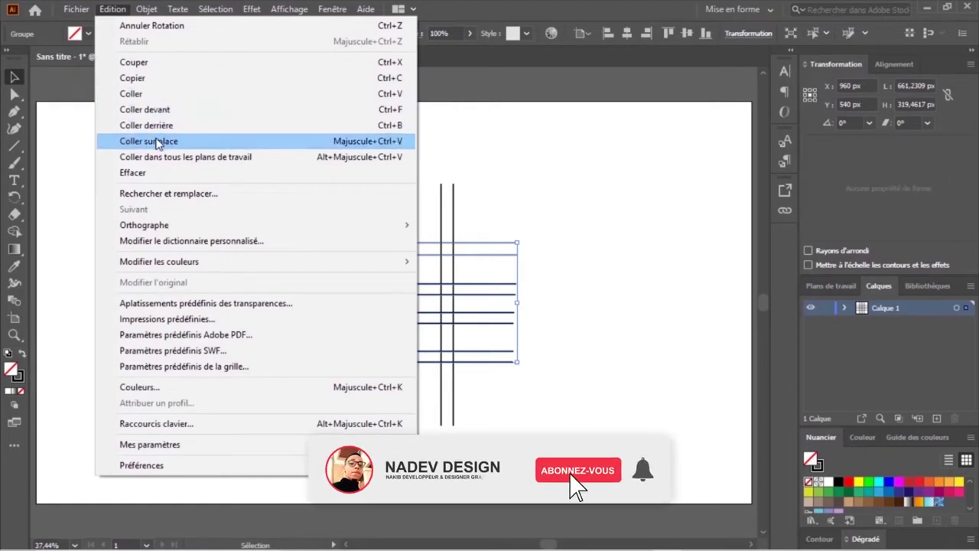
left_click(191, 142)
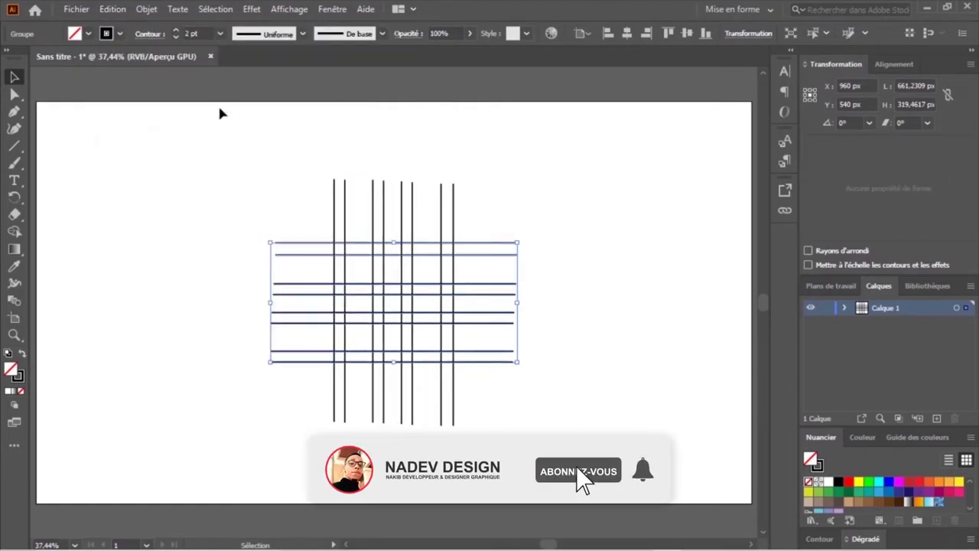
left_click(741, 37)
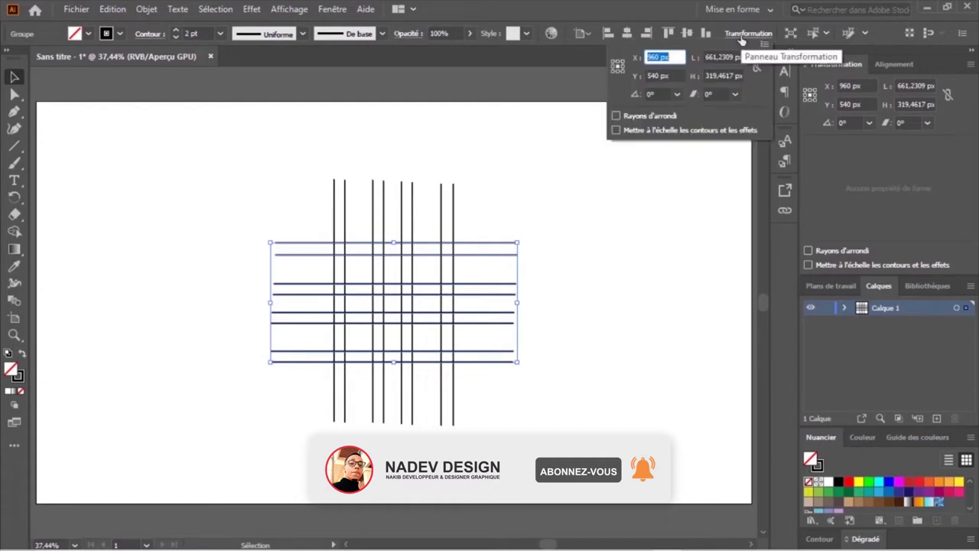
left_click(676, 94)
left_click(661, 99)
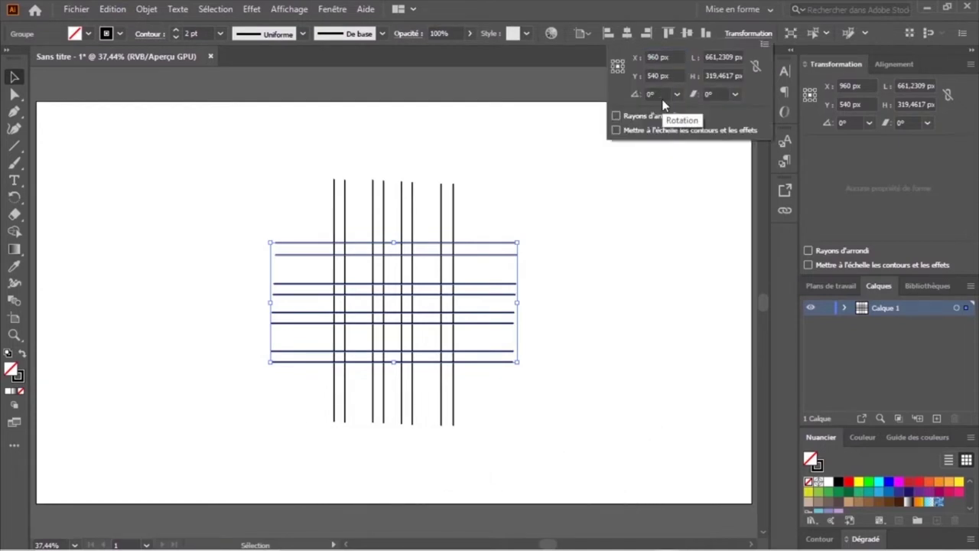
left_click(651, 94)
type("300")
key("Return")
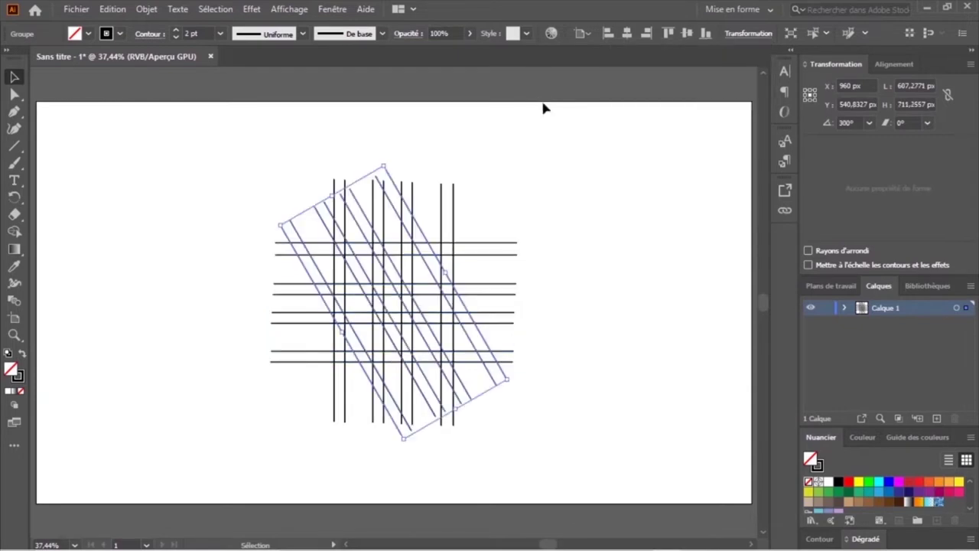
left_click(640, 246)
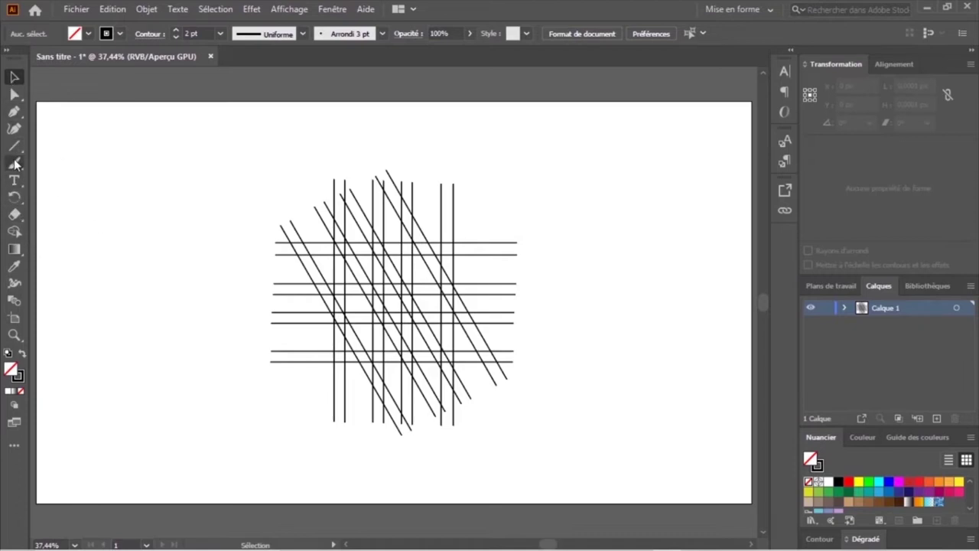
- Draw a 321 × 186.5 px rectangle over the centre of the line grid and select it
left_click_drag(18, 152, 94, 149)
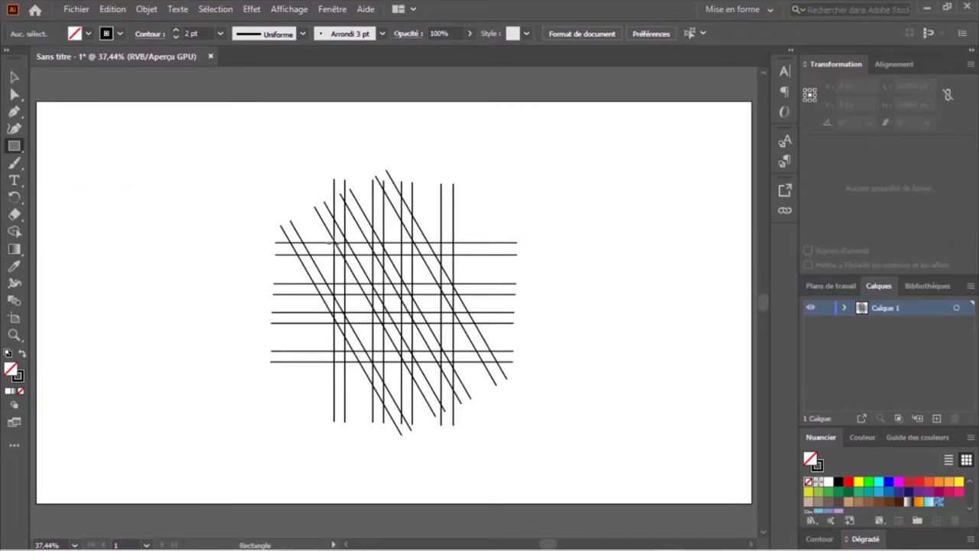
left_click_drag(334, 243, 447, 326)
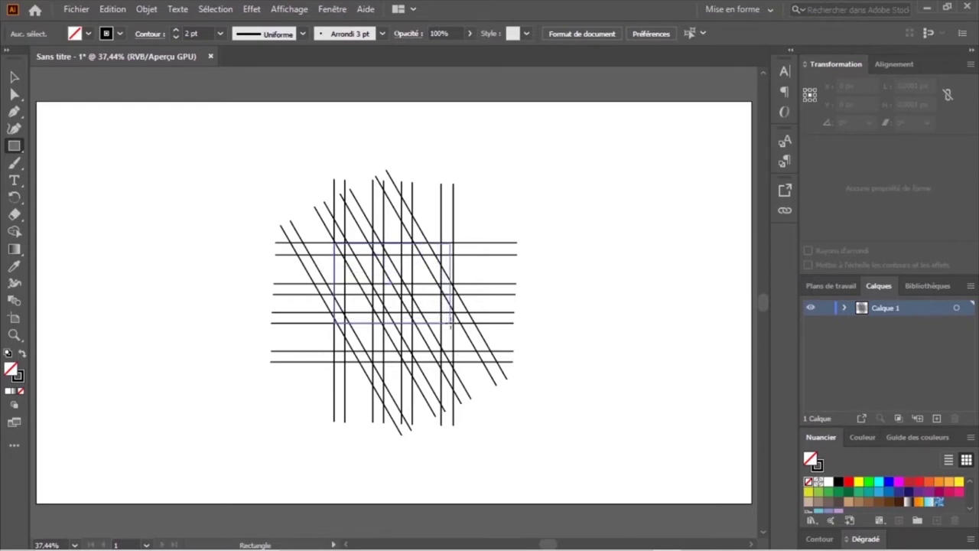
left_click_drag(449, 321, 453, 312)
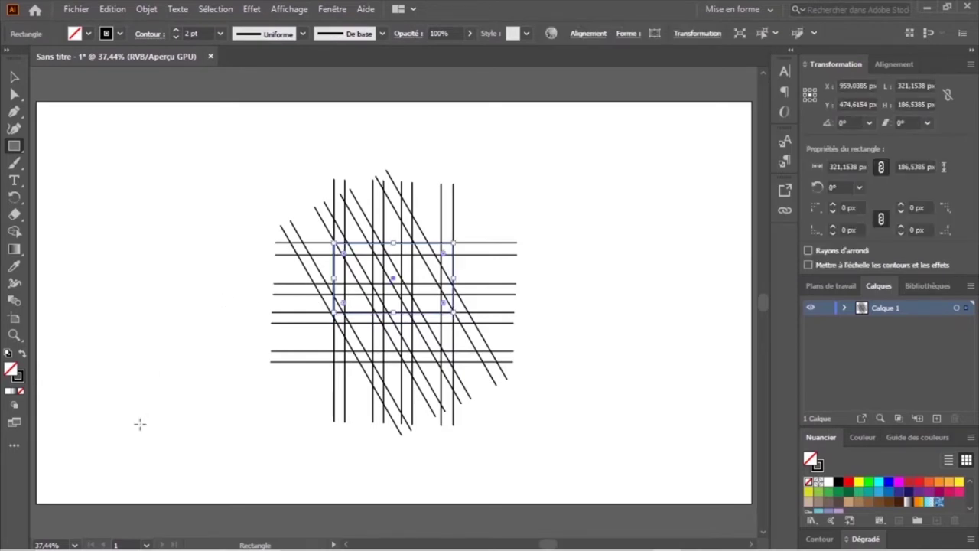
left_click(21, 377)
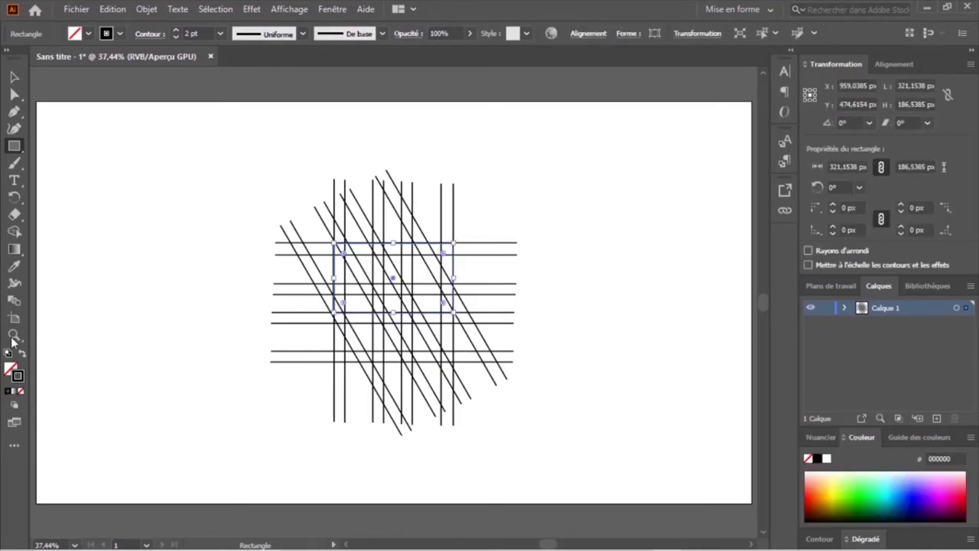
left_click(14, 77)
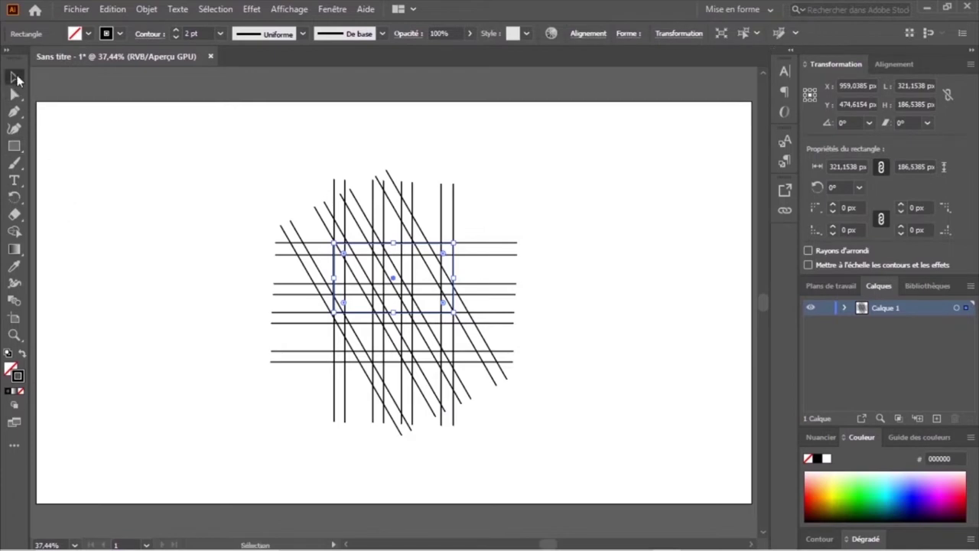
left_click(164, 298)
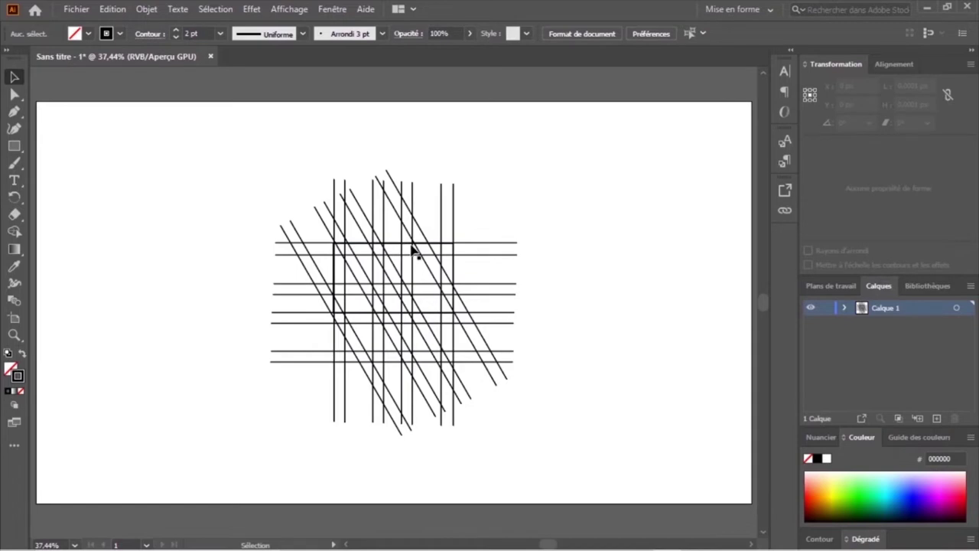
left_click(405, 249)
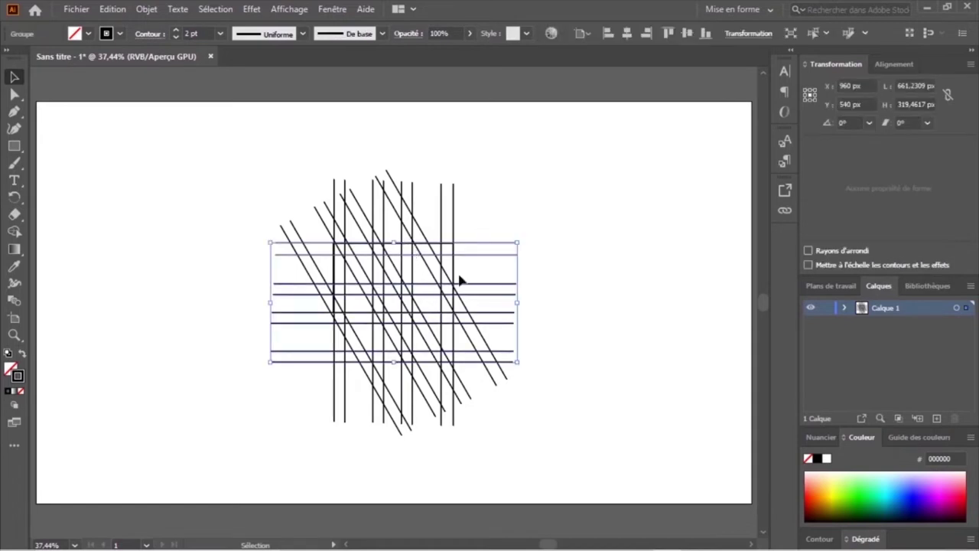
left_click(516, 193)
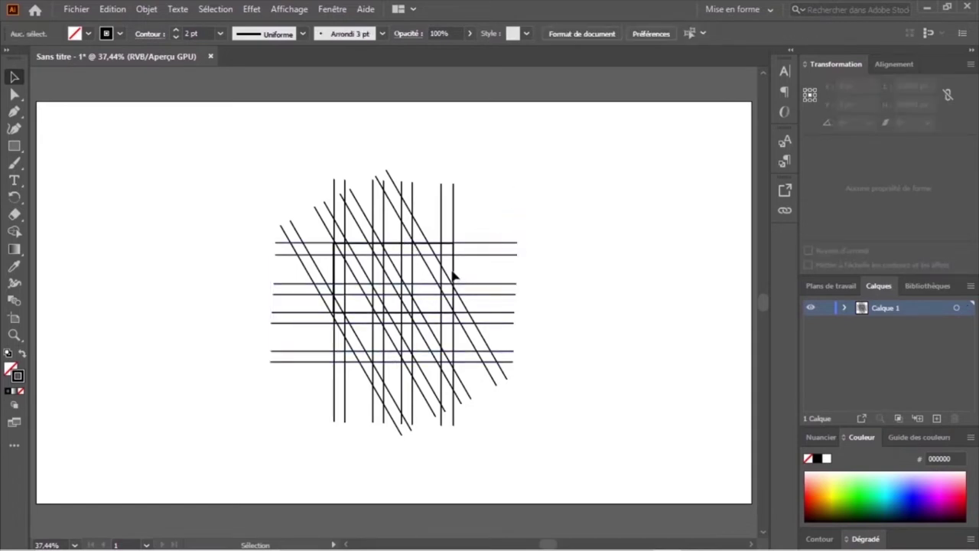
left_click(455, 276)
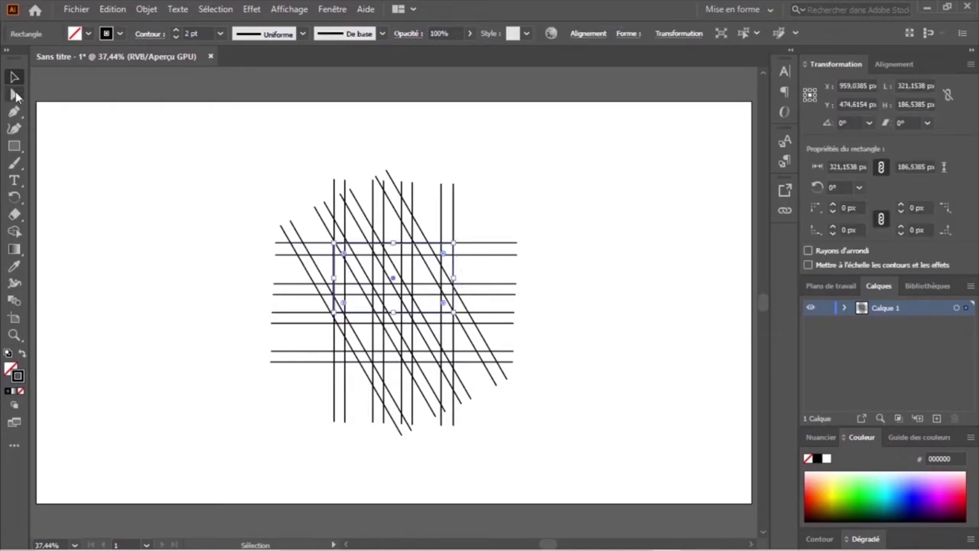
- Round the rectangle's two right corners to a 93.27 px radius, forming a D
left_click(15, 94)
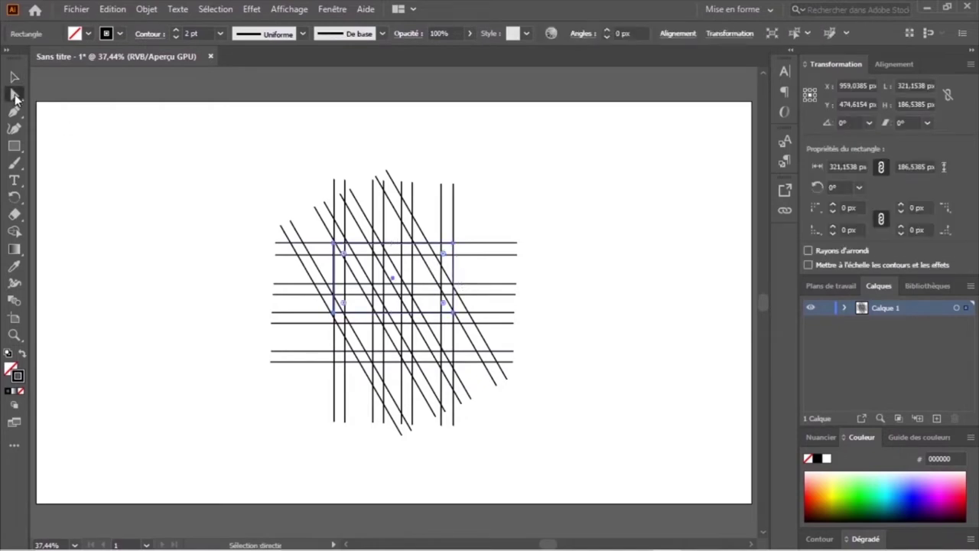
left_click(453, 243)
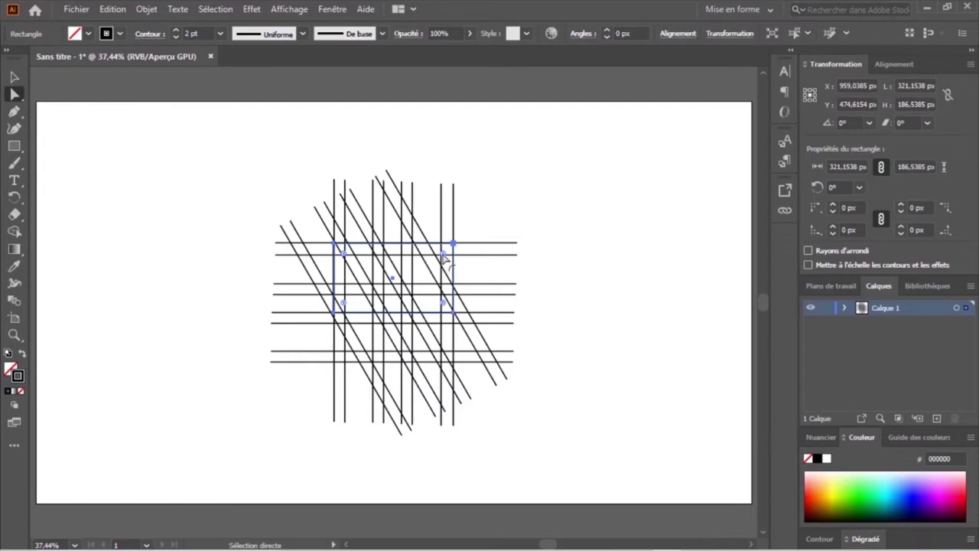
left_click(452, 312)
left_click_drag(445, 259, 346, 296)
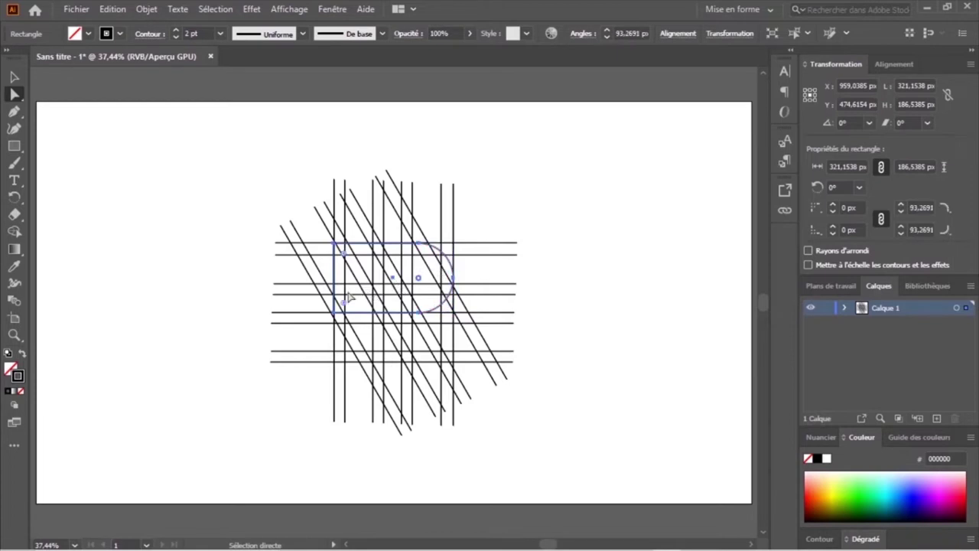
left_click(152, 264)
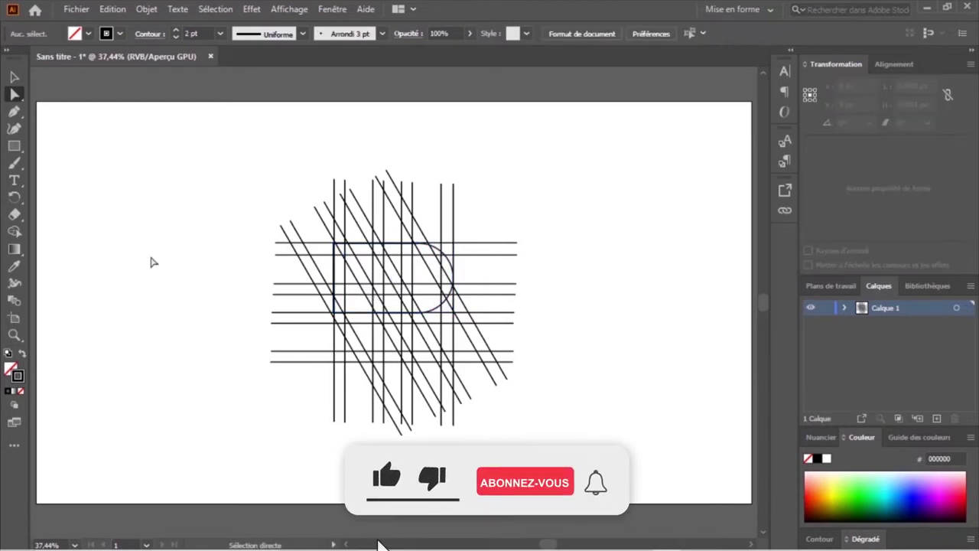
left_click(14, 146)
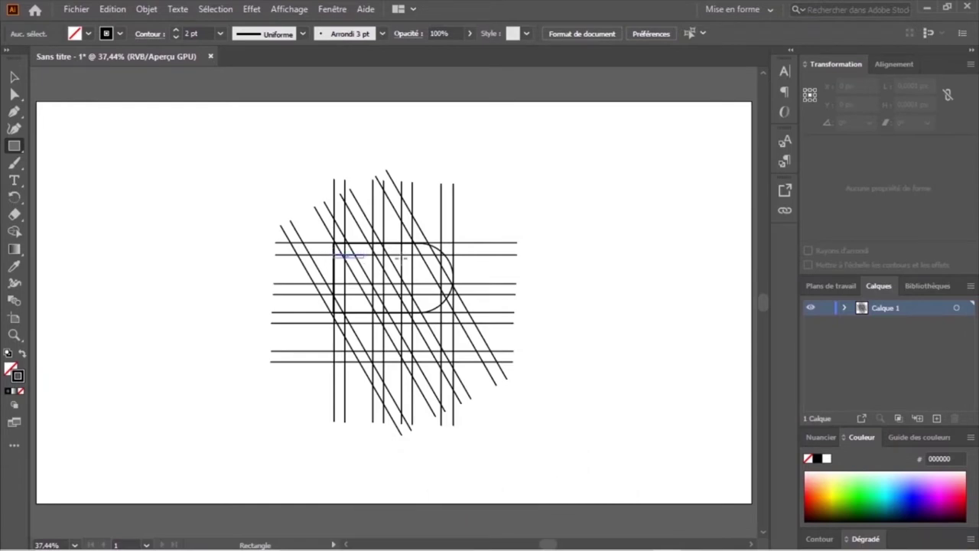
- Draw a 288 × 133.2 px inner rectangle inside the D outline, replacing a first attempt
mouse_move(334, 255)
left_mouse_down()
mouse_move(448, 269)
mouse_move(443, 304)
left_mouse_up()
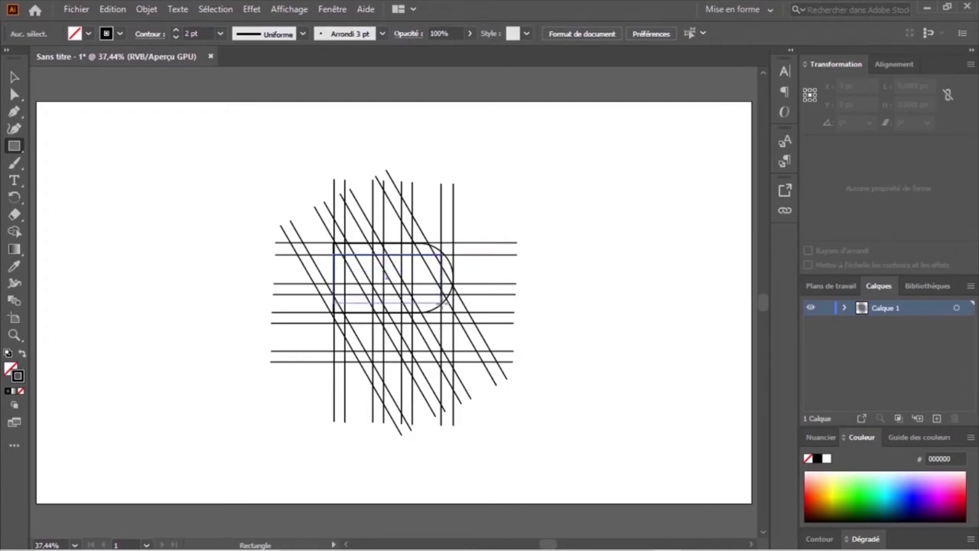
left_click_drag(442, 304, 442, 306)
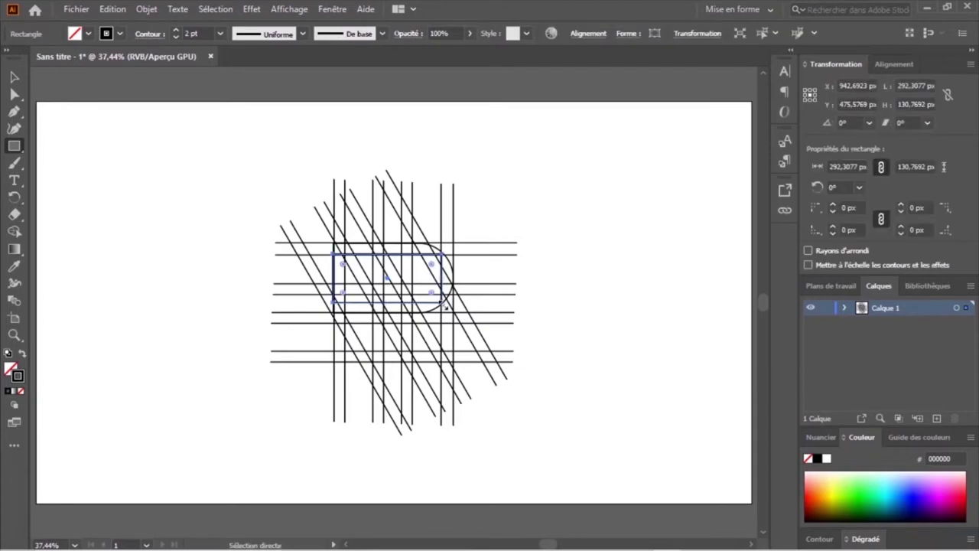
key("ctrl+plus")
key("ctrl+plus")
key("ctrl+plus")
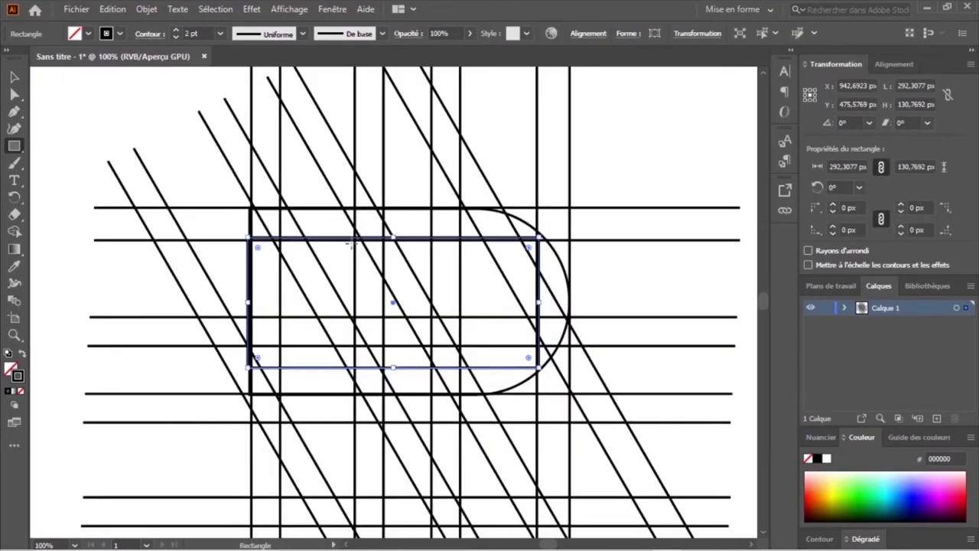
key("Delete")
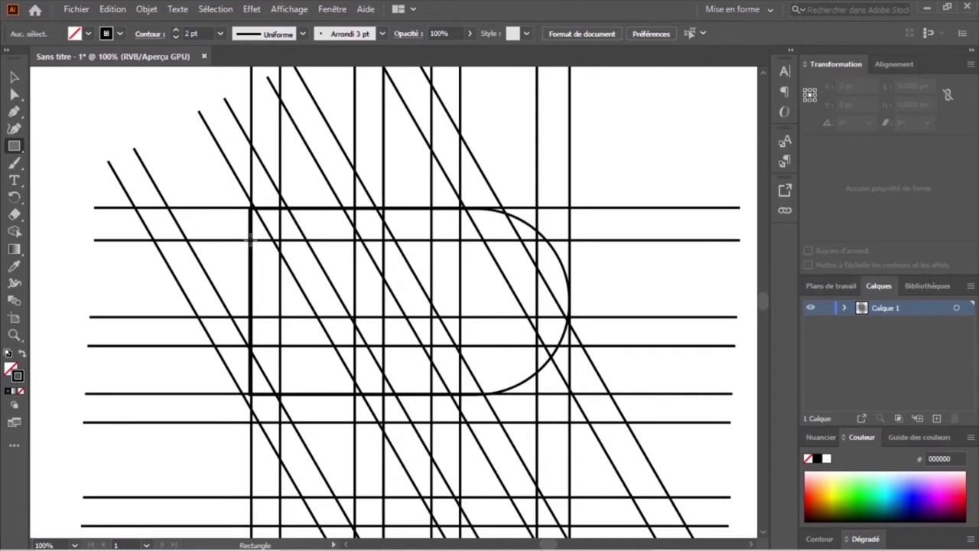
mouse_move(249, 240)
left_mouse_down()
mouse_move(429, 367)
mouse_move(539, 370)
left_mouse_up()
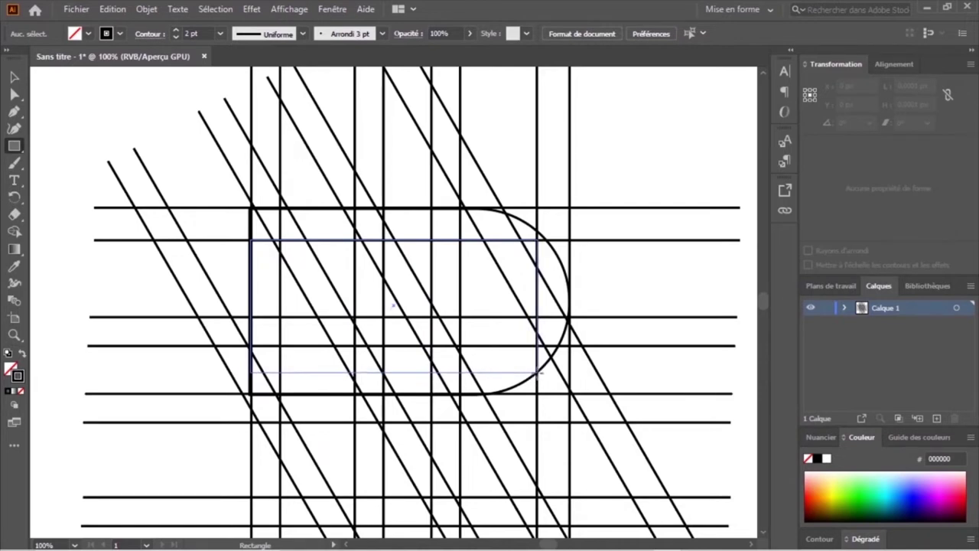
left_click_drag(539, 371, 540, 373)
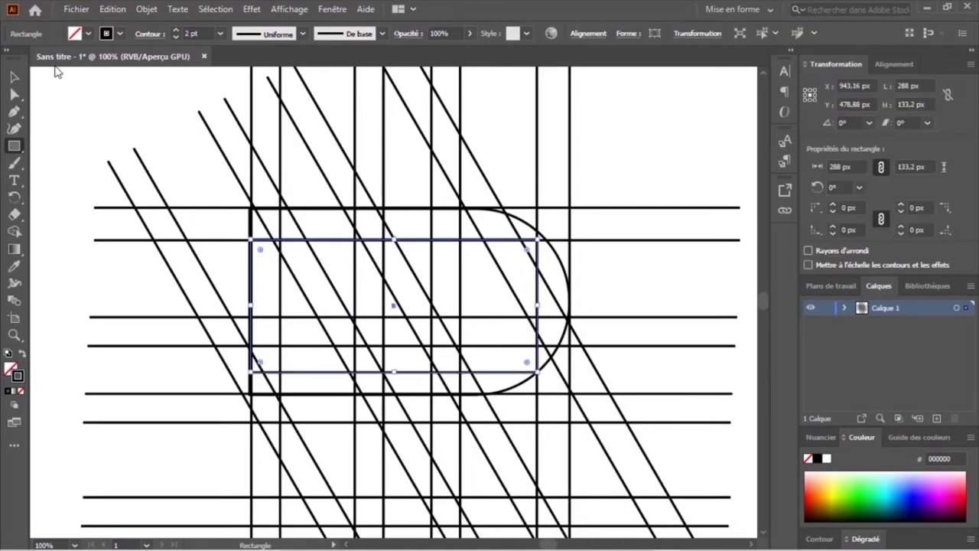
- Round the inner rectangle's right corners to about 66.6 px for the D's inner curve
left_click(12, 96)
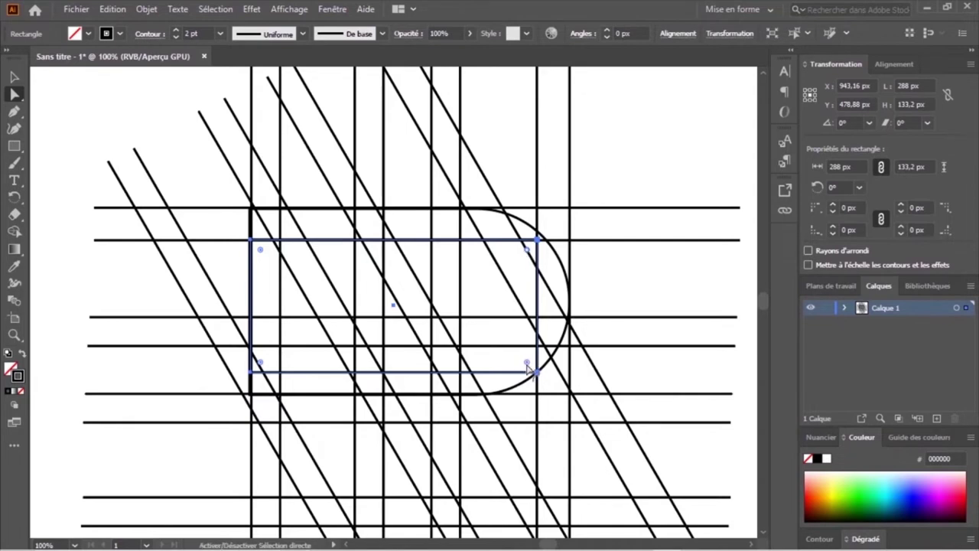
left_click_drag(527, 368, 285, 372)
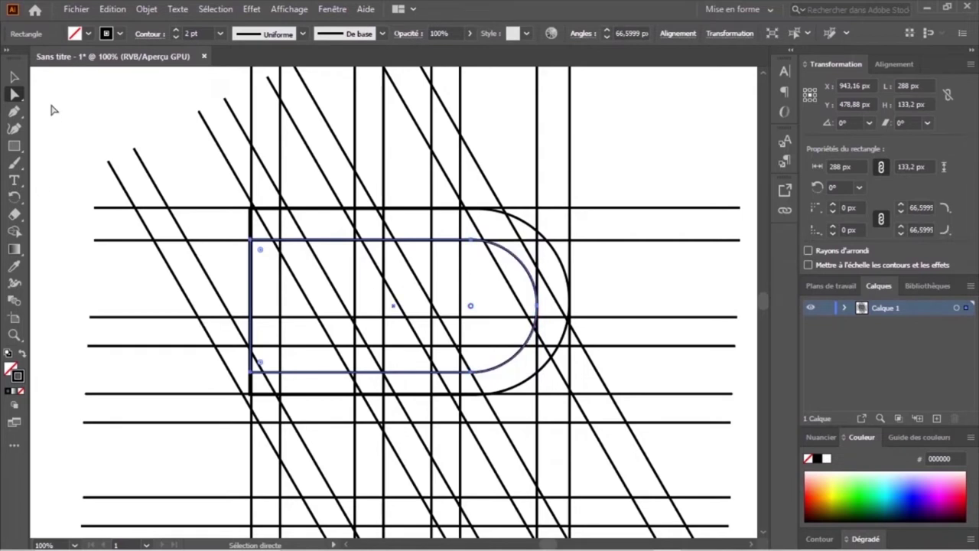
left_click(38, 97)
left_click(14, 232)
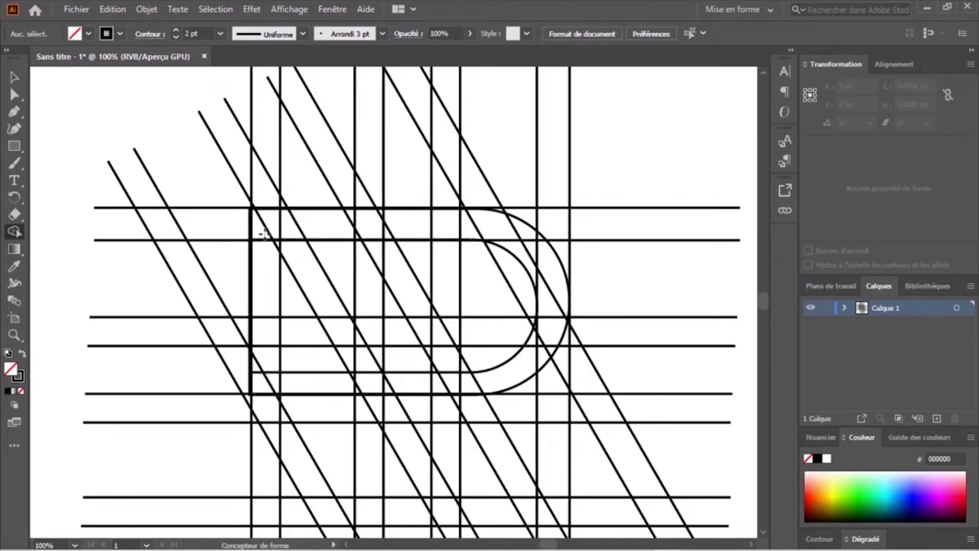
- Select all artwork, merge the D's left strip with Shape Builder, and set fill to black
left_click(14, 76)
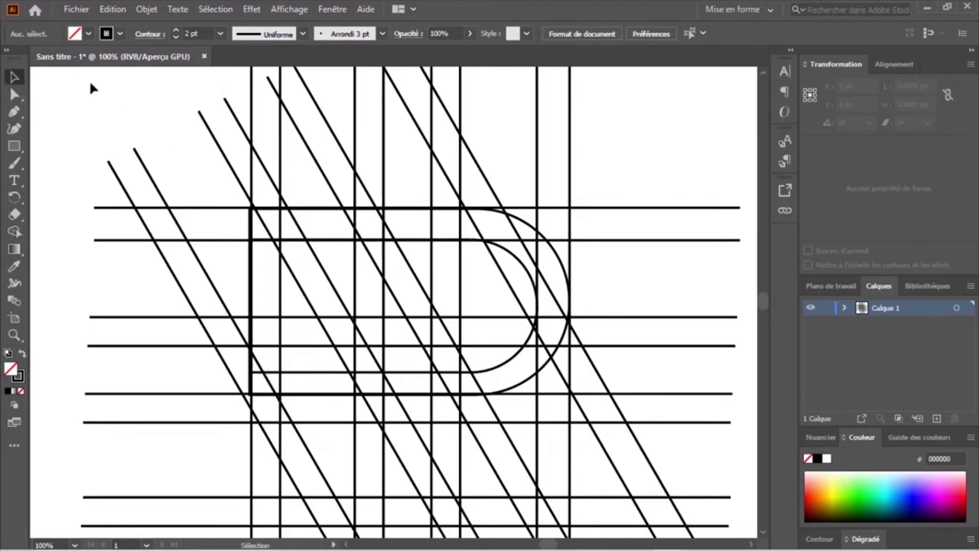
left_click_drag(90, 95, 612, 492)
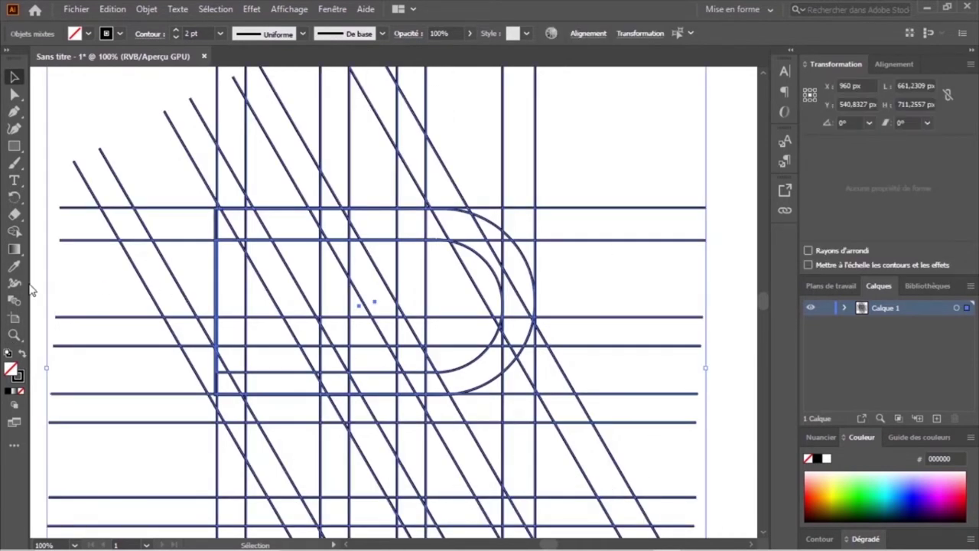
left_click(15, 231)
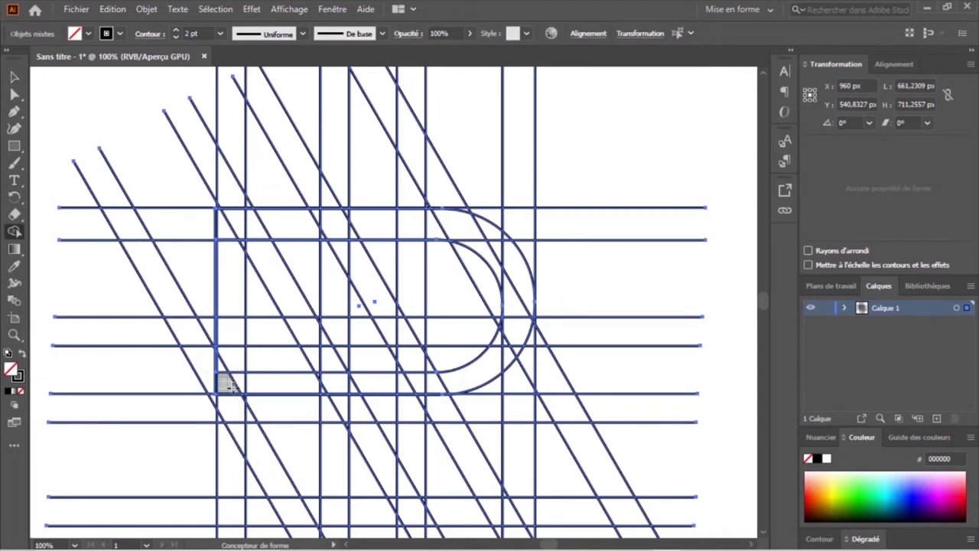
mouse_move(230, 385)
left_mouse_down()
mouse_move(225, 294)
mouse_move(237, 254)
left_mouse_up()
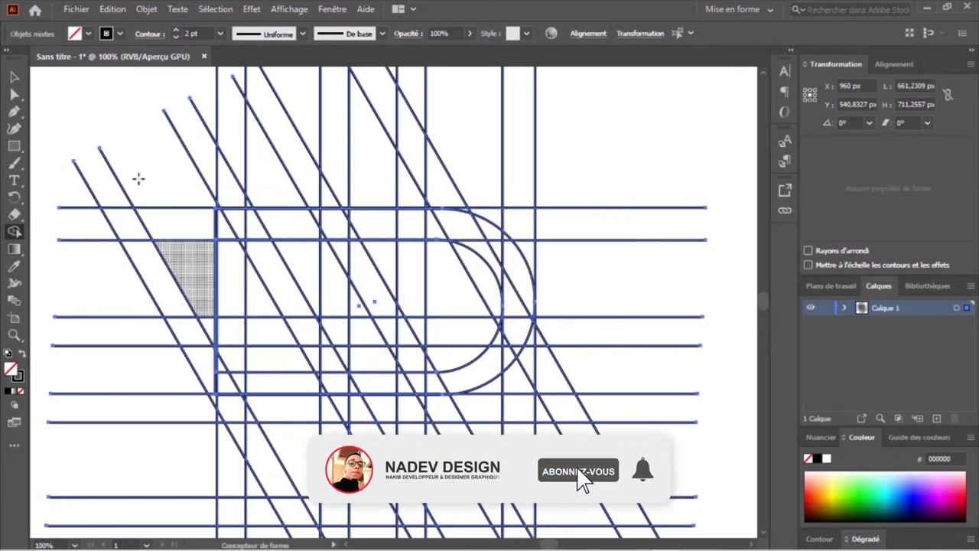
left_click(75, 33)
left_click(39, 57)
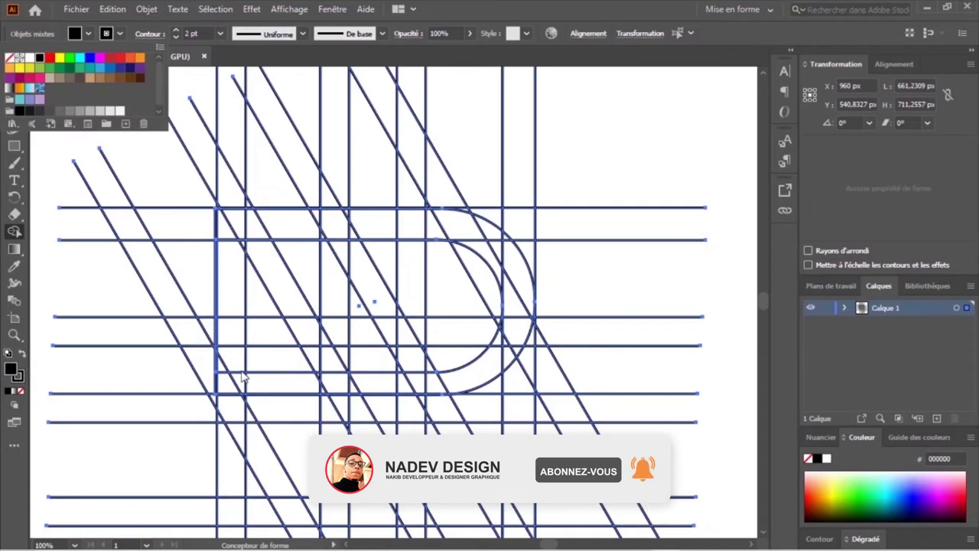
- With Shape Builder, merge the N stem, diagonal, bottom band, D curve and D stem into one black shape
mouse_move(228, 392)
left_mouse_down()
mouse_move(231, 238)
mouse_move(335, 377)
mouse_move(317, 366)
left_mouse_up()
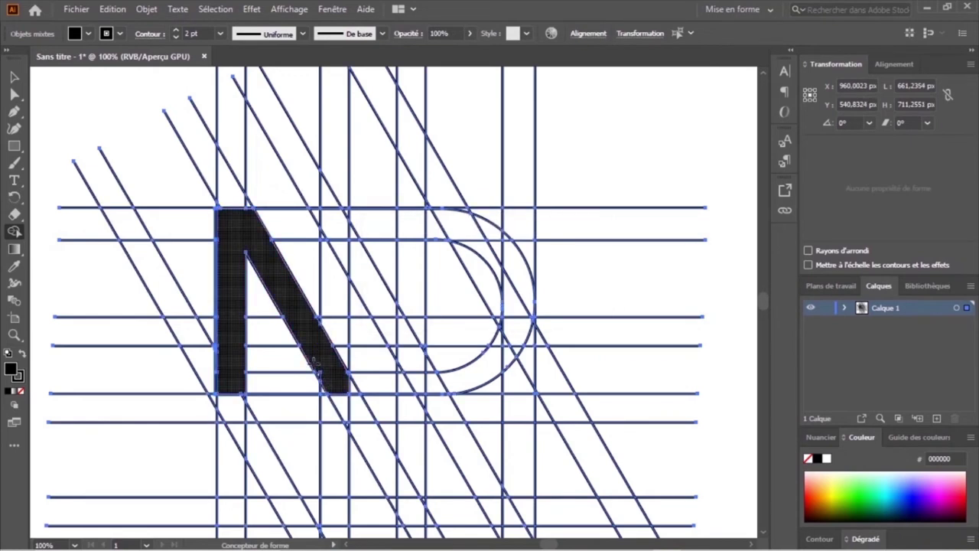
mouse_move(340, 382)
left_mouse_down()
mouse_move(459, 373)
mouse_move(518, 313)
mouse_move(517, 341)
left_mouse_up()
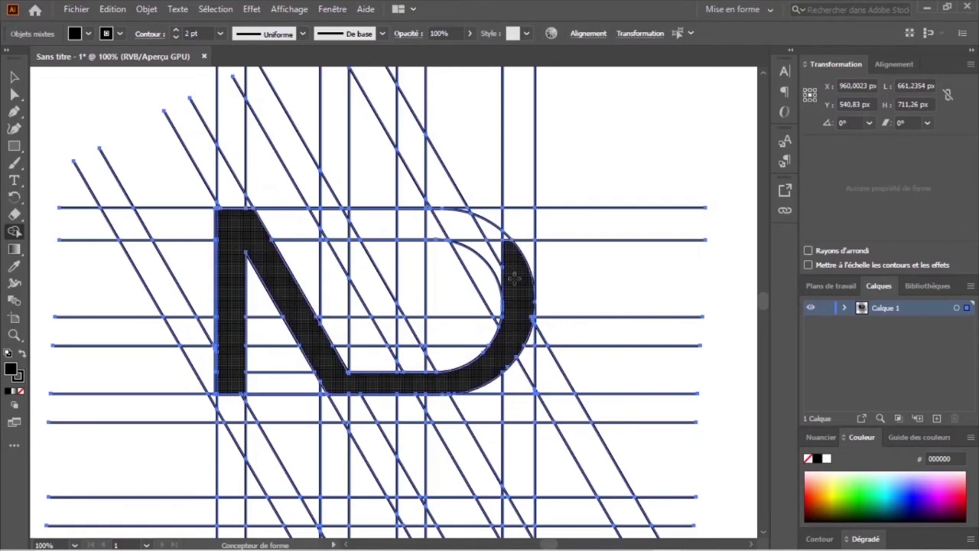
left_click_drag(513, 280, 455, 219)
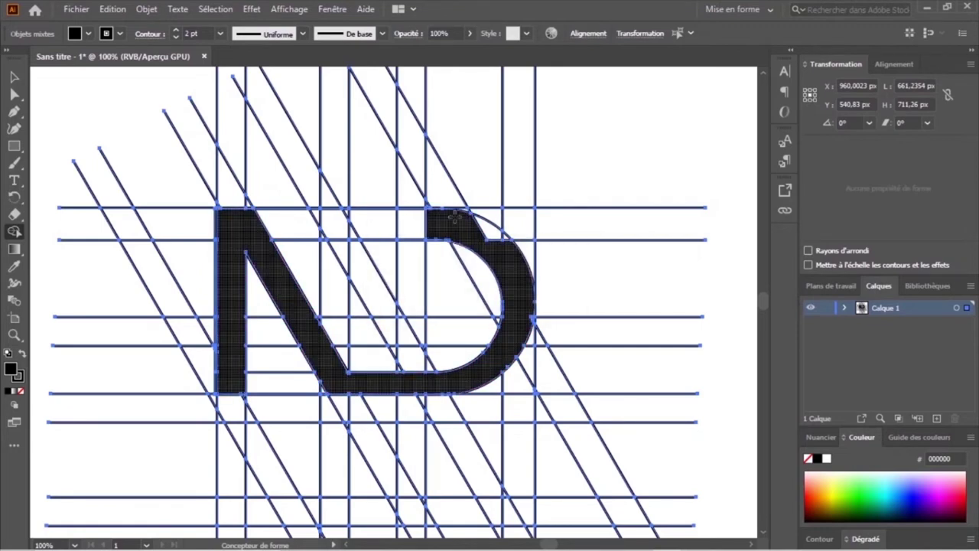
left_click(410, 223)
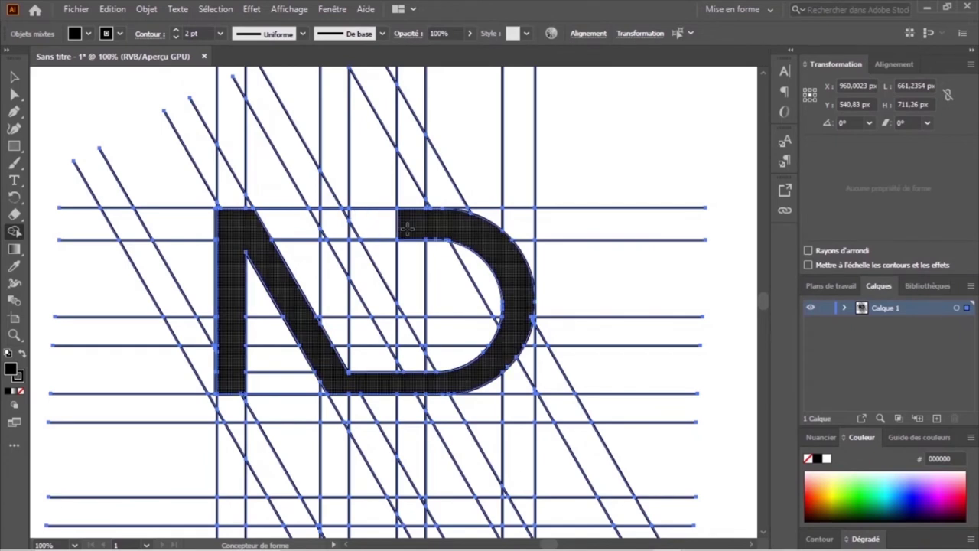
mouse_move(411, 287)
left_mouse_down()
mouse_move(409, 336)
mouse_move(403, 318)
left_mouse_up()
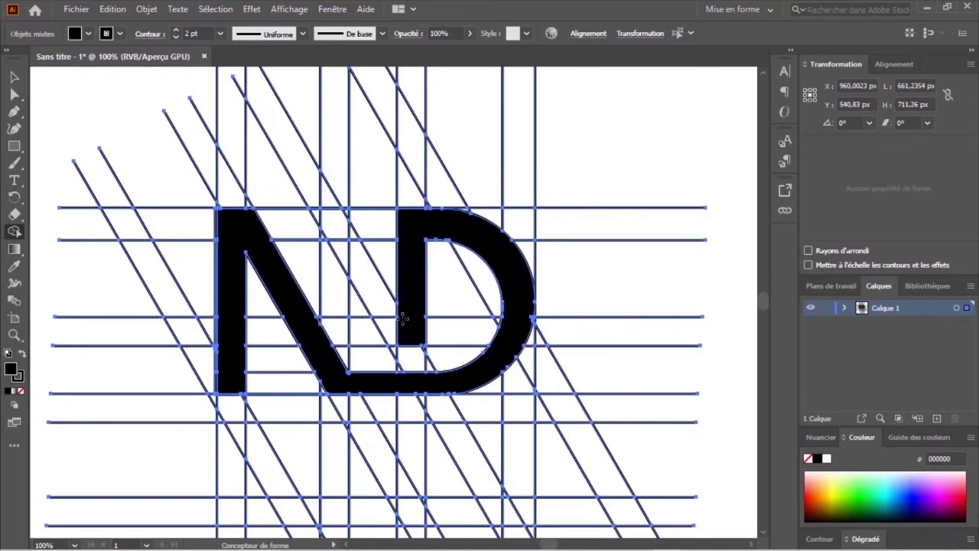
- Move the black ND shape to the artboard's top-left corner
left_click(14, 77)
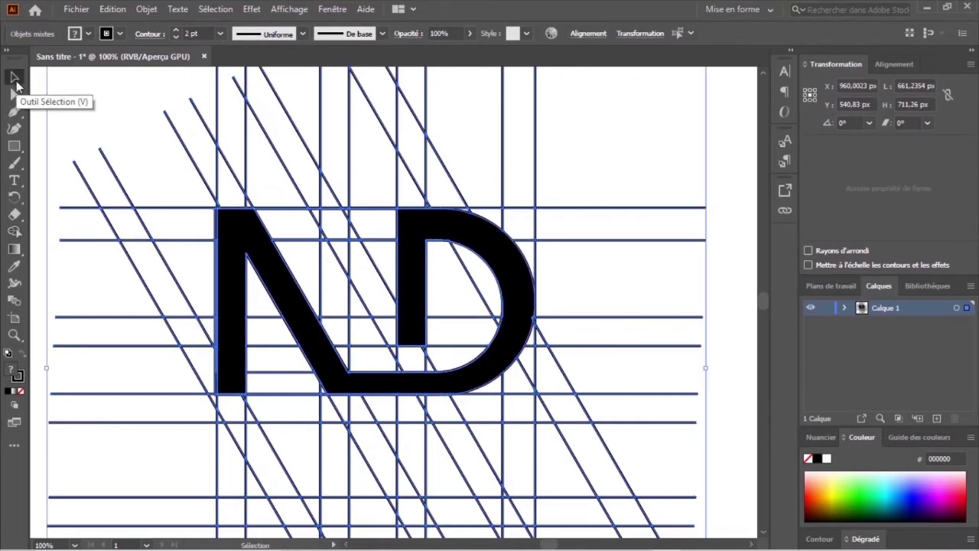
left_click(94, 100)
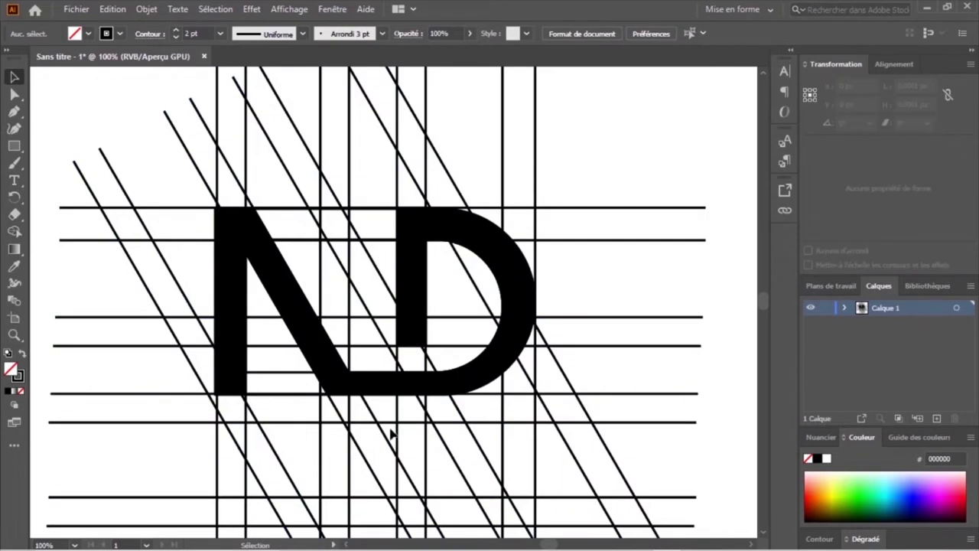
left_click(243, 240)
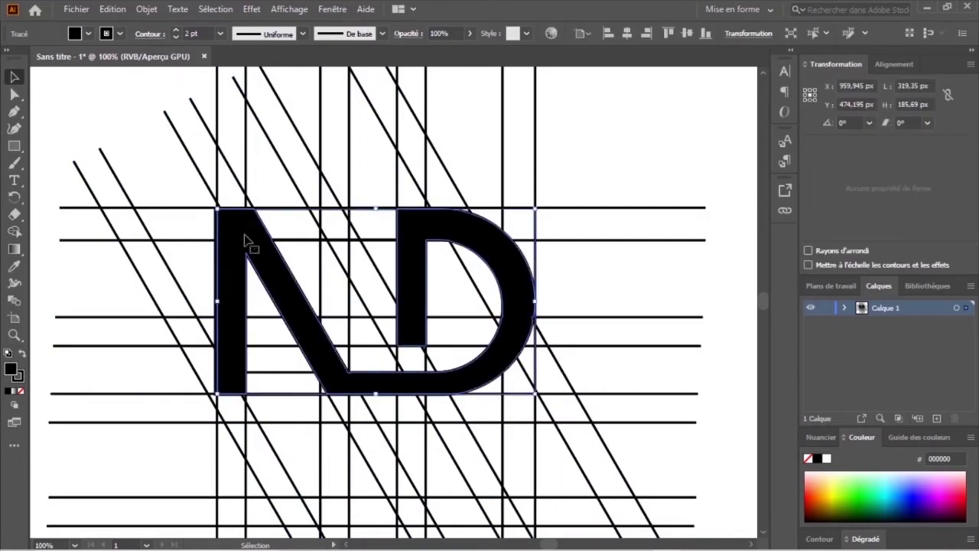
key("ctrl+minus")
key("ctrl+minus")
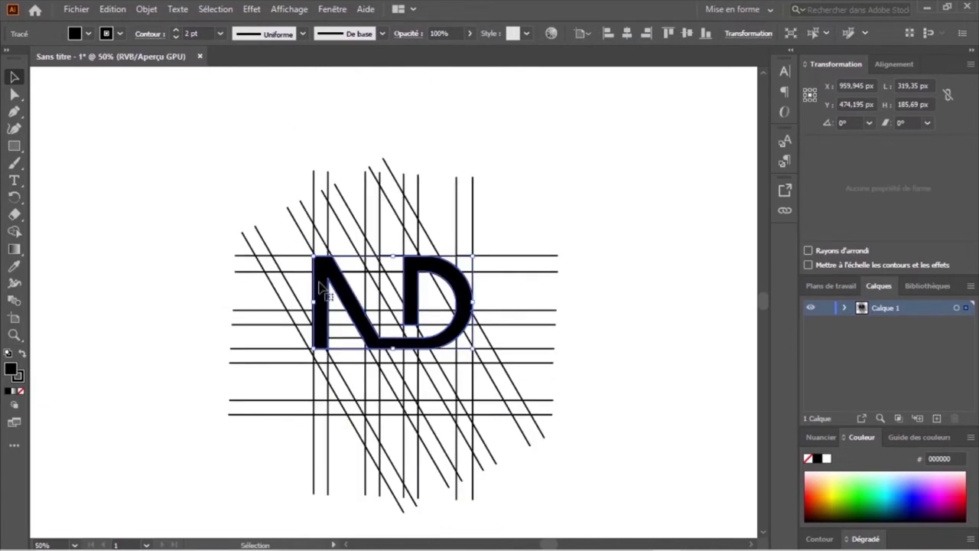
left_click_drag(319, 286, 82, 127)
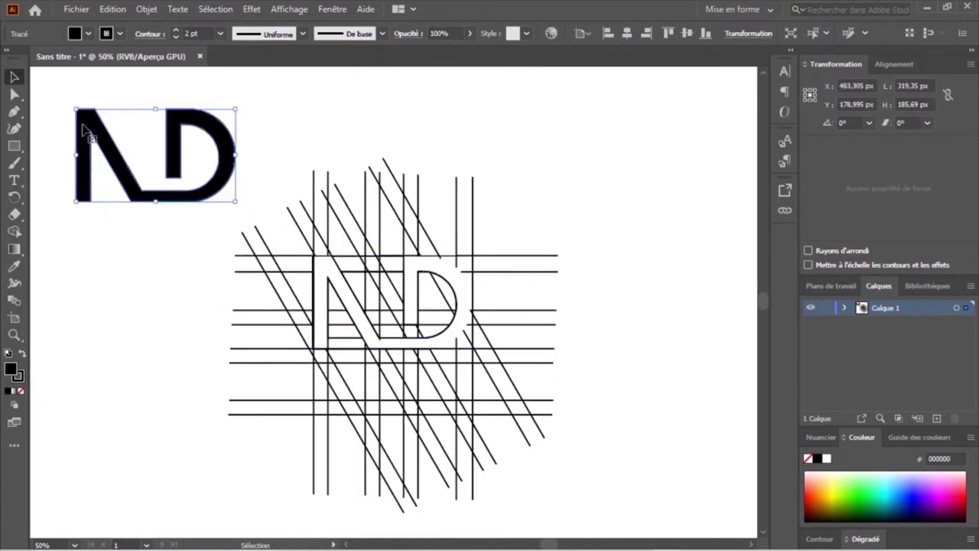
- Raise the ND logo's stroke weight to 16 pt
left_click(176, 30)
left_click(176, 30)
left_click(176, 30)
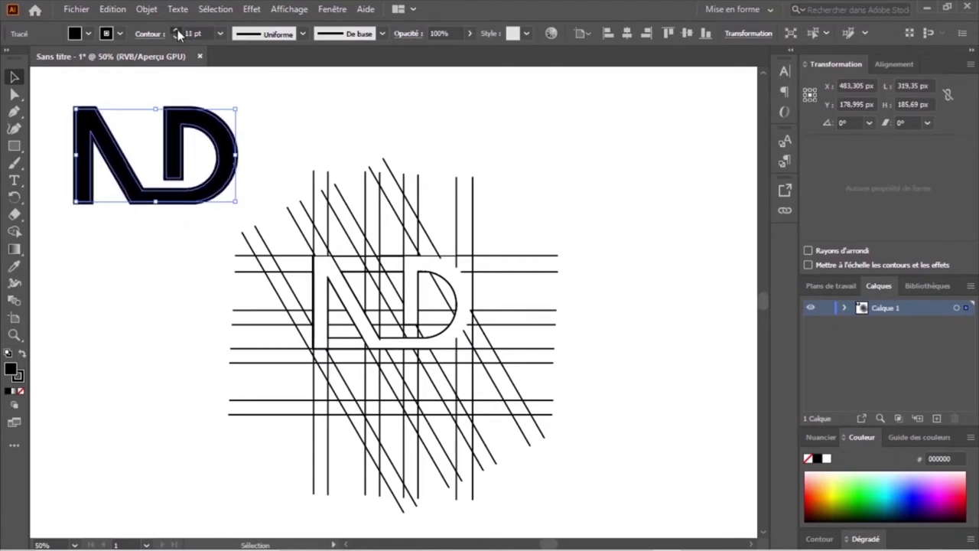
left_click(176, 29)
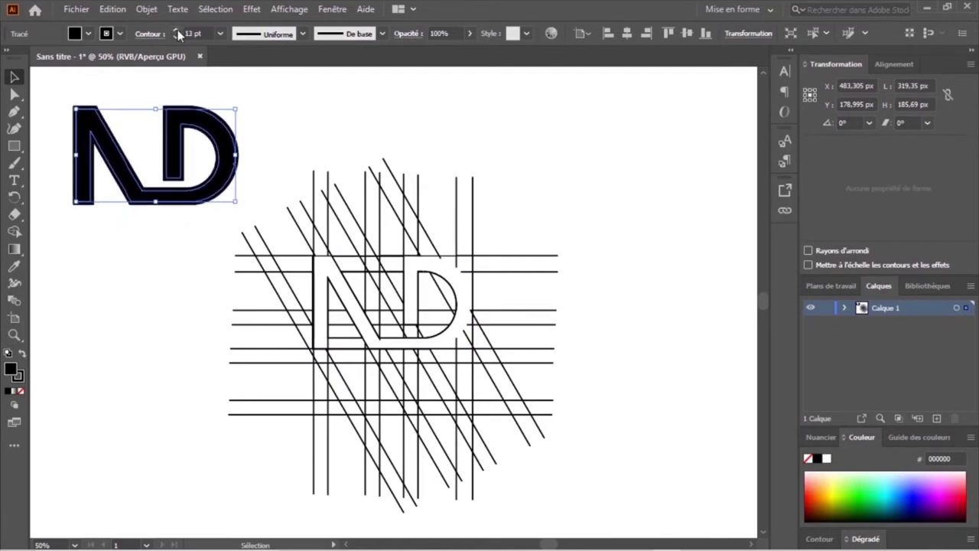
left_click(166, 309)
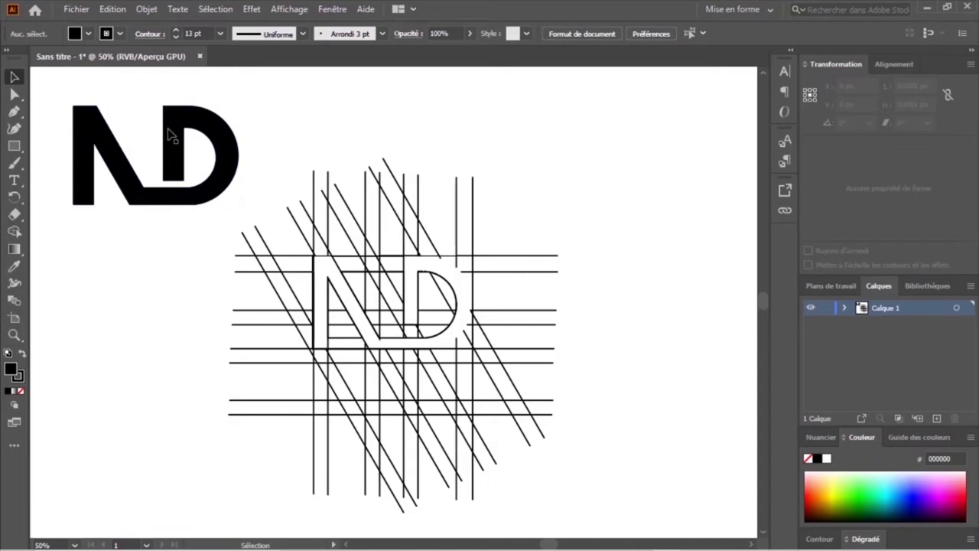
key("ctrl+z")
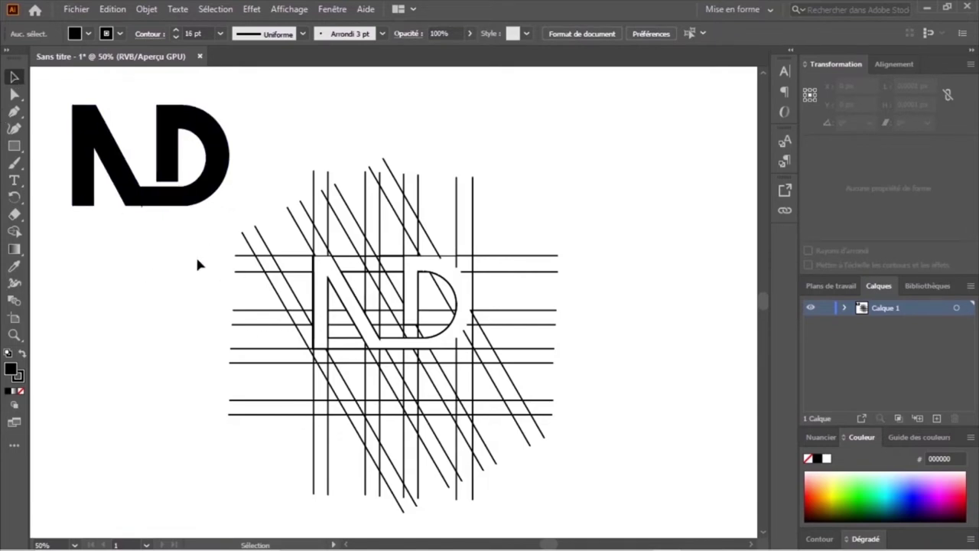
- Marquee-select the grid construction lines and delete them
left_click_drag(195, 260, 522, 441)
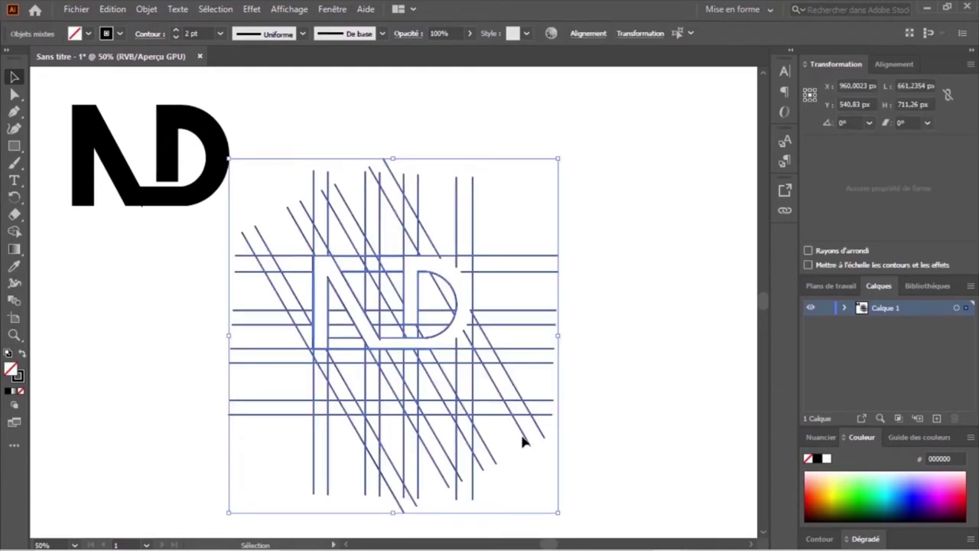
key("Delete")
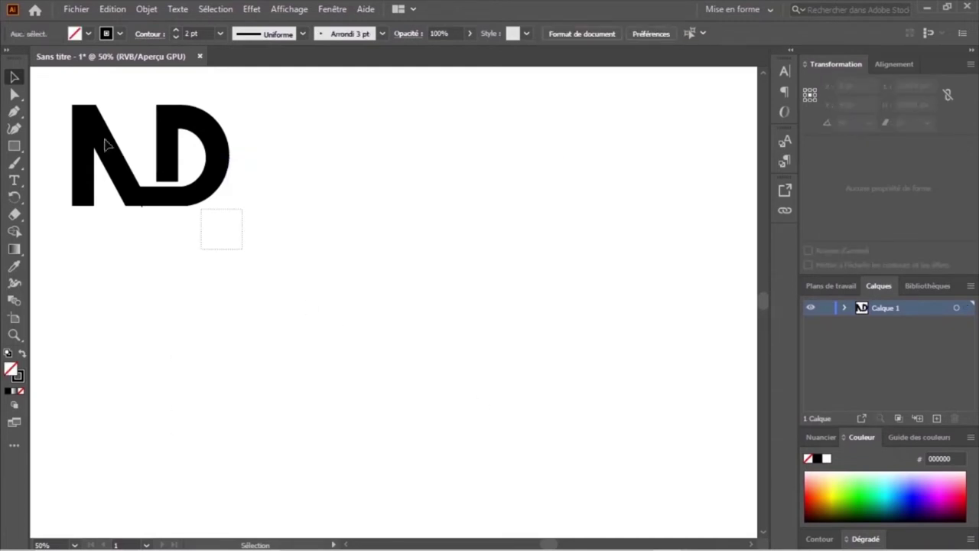
left_click_drag(243, 255, 210, 188)
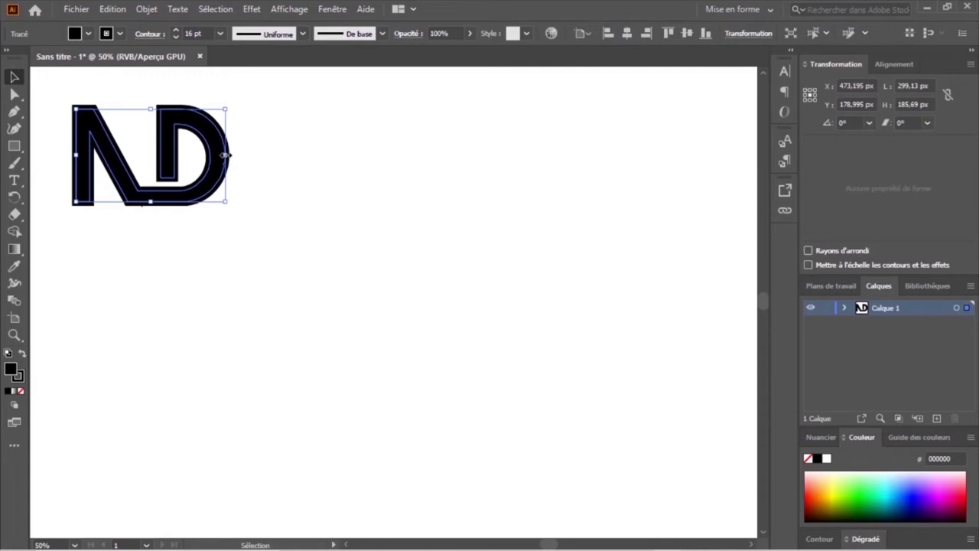
scroll(146, 159, "down", 1, "alt")
left_click(233, 96)
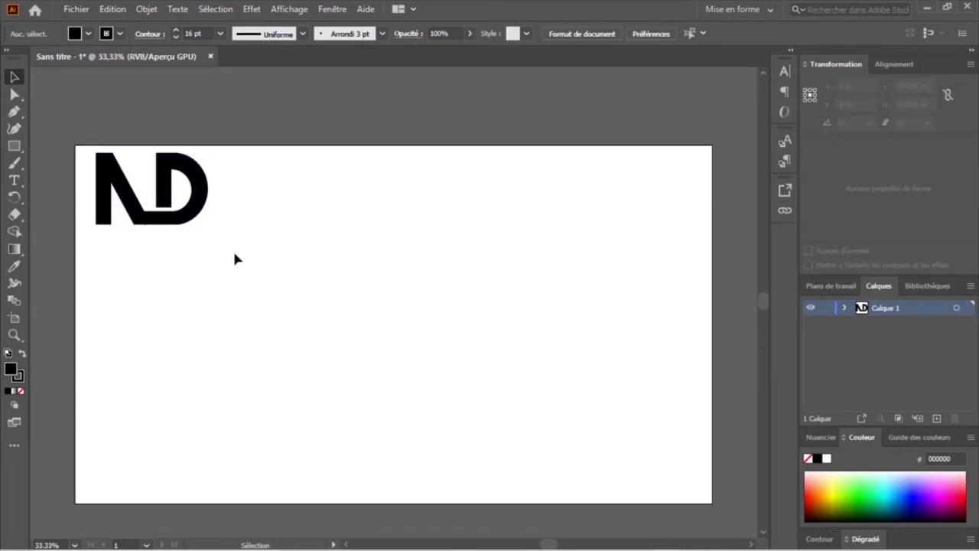
- Draw a vertical line to the right of the ND logo with the Line tool
right_click(14, 147)
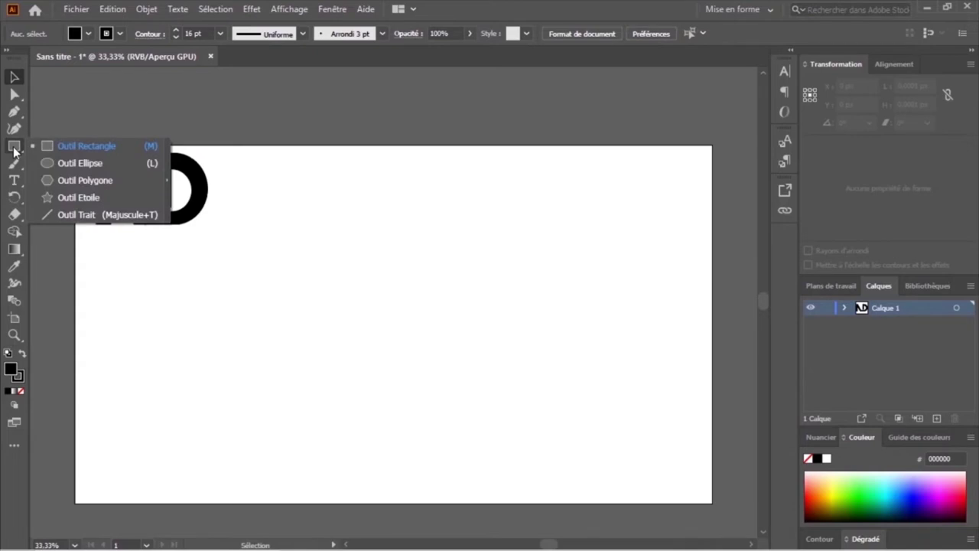
left_click(90, 214)
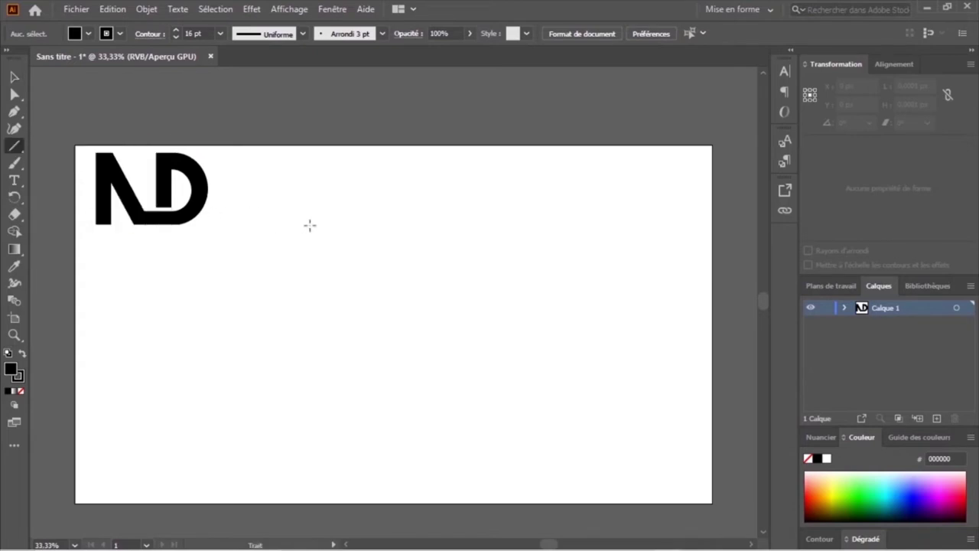
left_click_drag(310, 224, 315, 427)
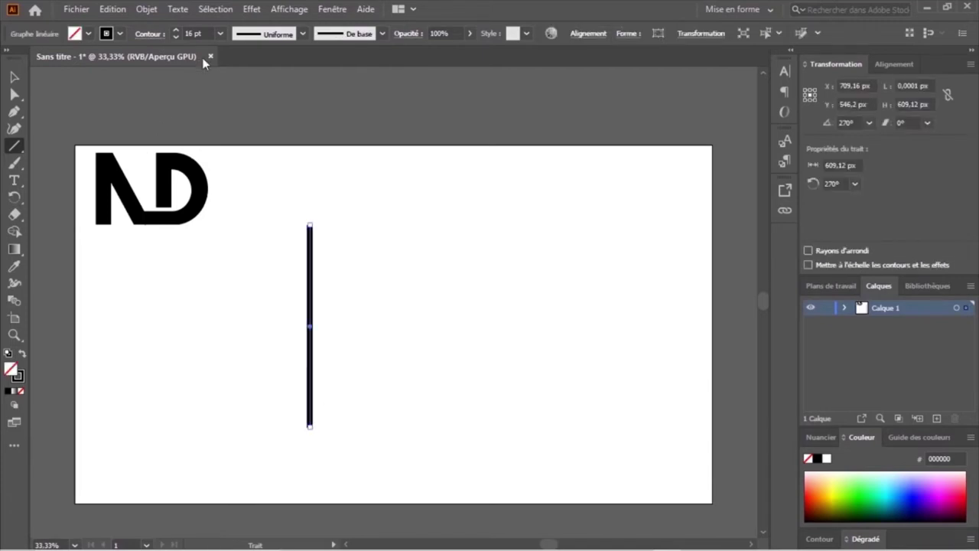
- Change the vertical line's stroke weight from 16 pt to 2 pt
left_click(204, 33)
double_click(205, 33)
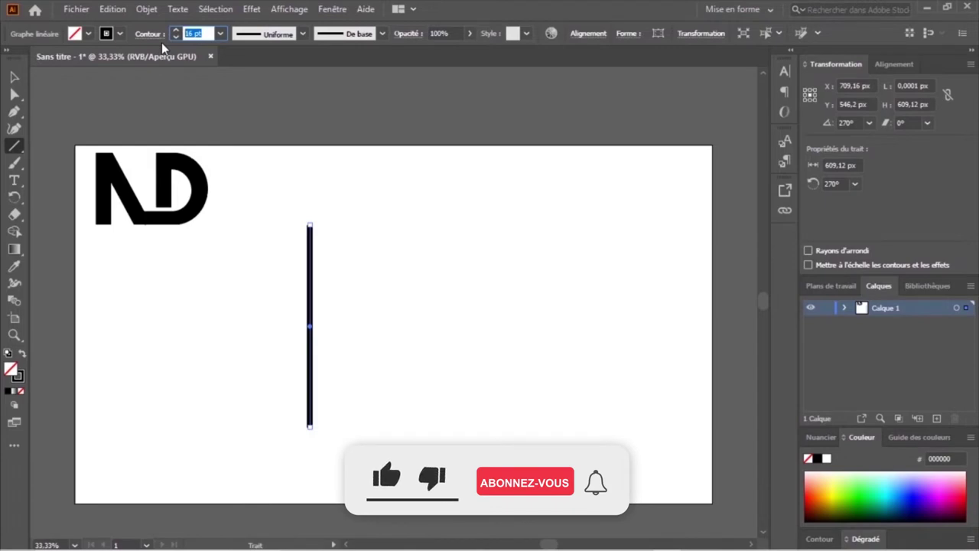
key("BackSpace")
type("2")
key("Return")
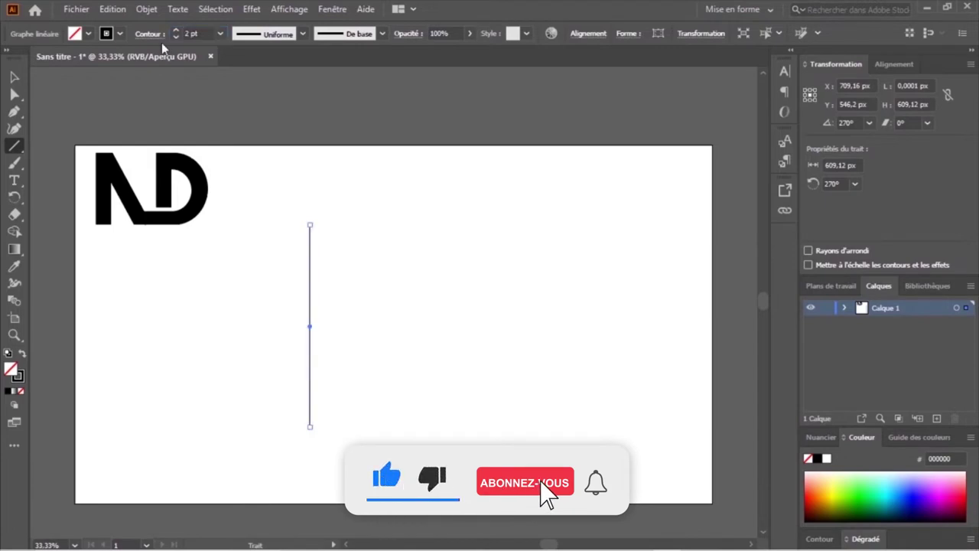
key("v")
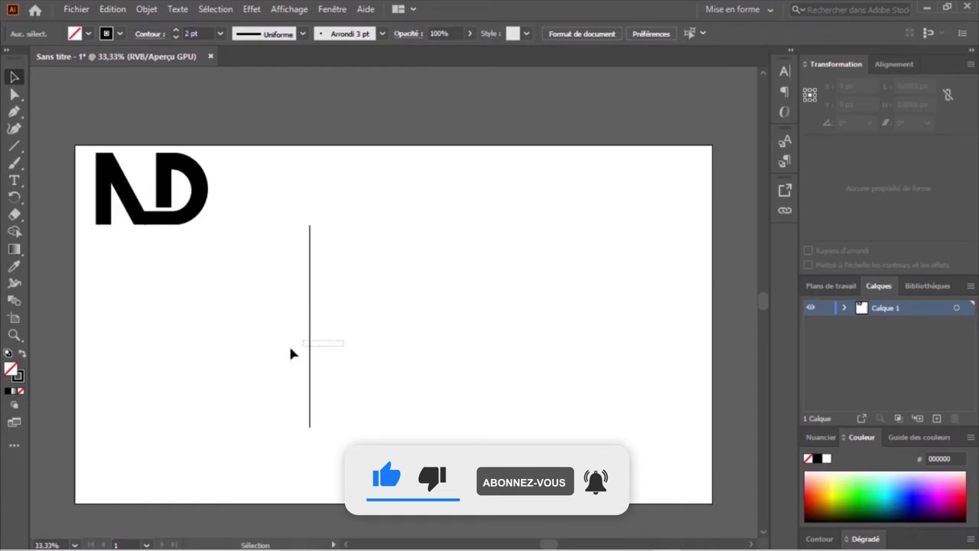
left_click(309, 349)
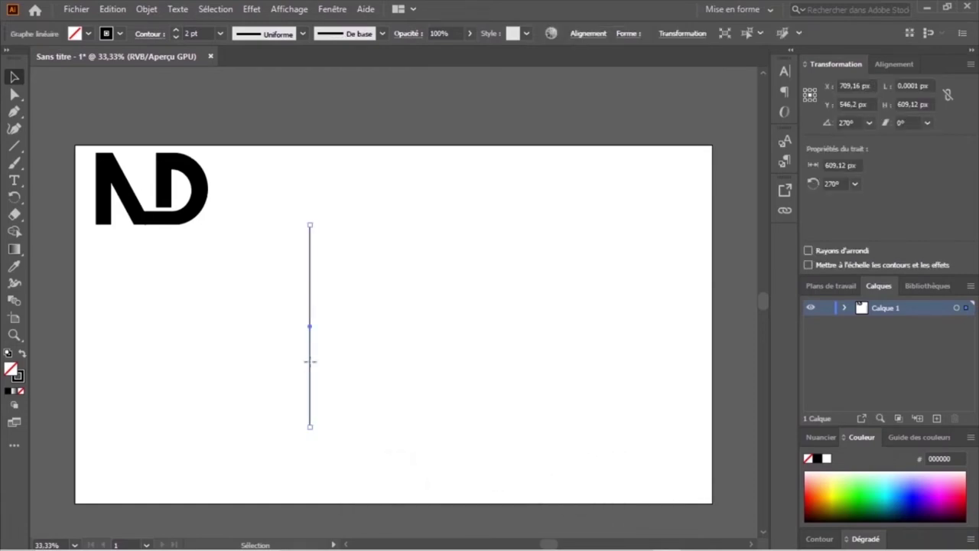
- Alt-drag a copy of the line right, repeat with Ctrl+D into an even row, and select all lines
left_click_drag(310, 360, 322, 366)
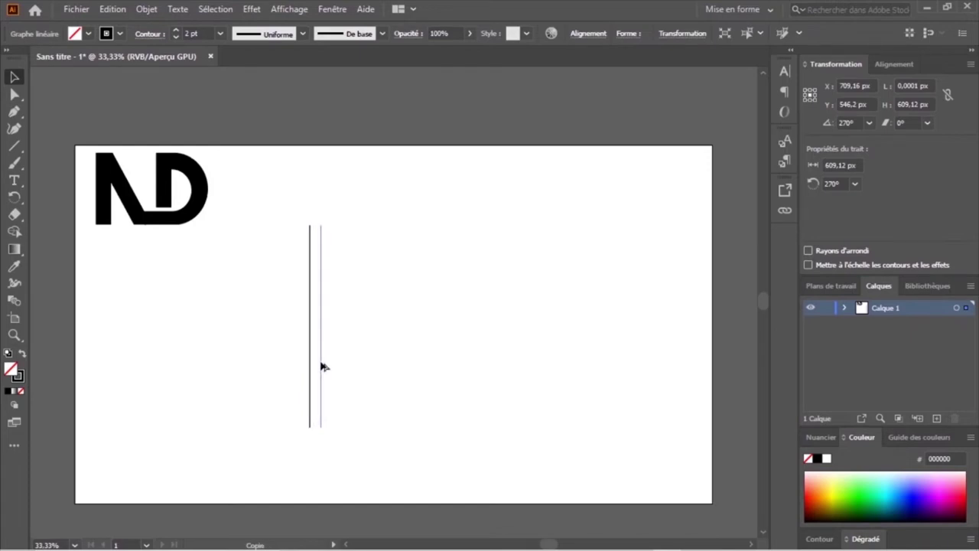
left_click_drag(322, 366, 322, 367, "alt")
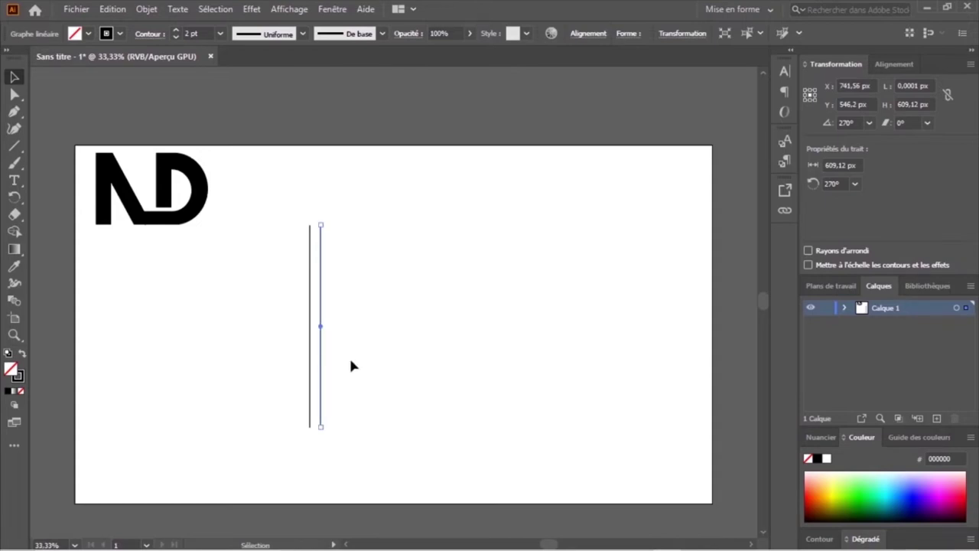
key("a")
key("ctrl+d")
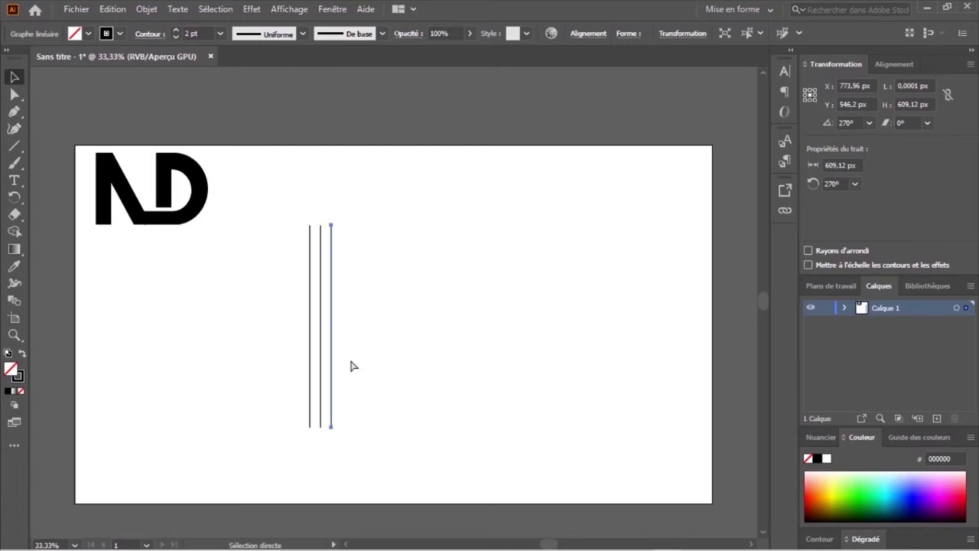
key("ctrl+d")
key("ctrl+d")
key("ctrl+d")
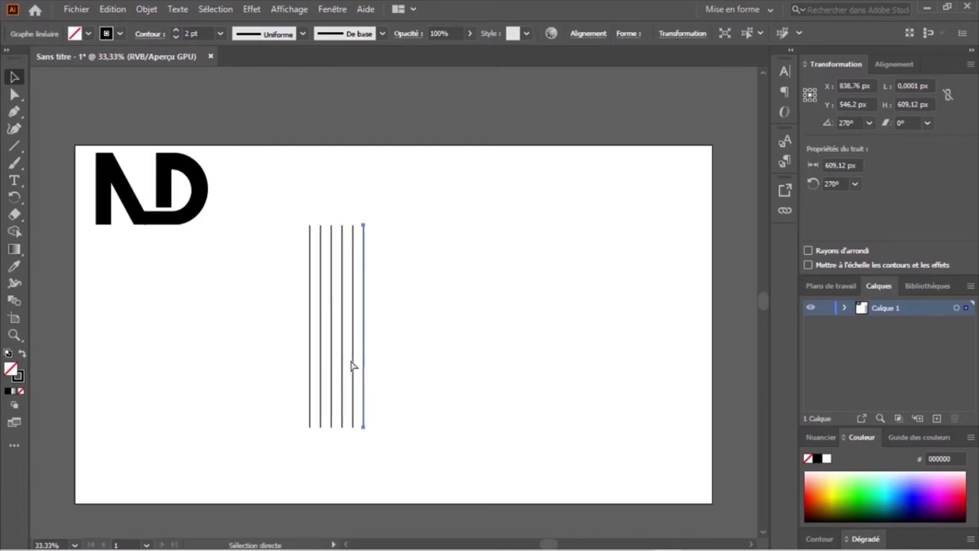
key("ctrl+d")
key("ctrl+d")
key("ctrl+d")
key("ctrl+d")
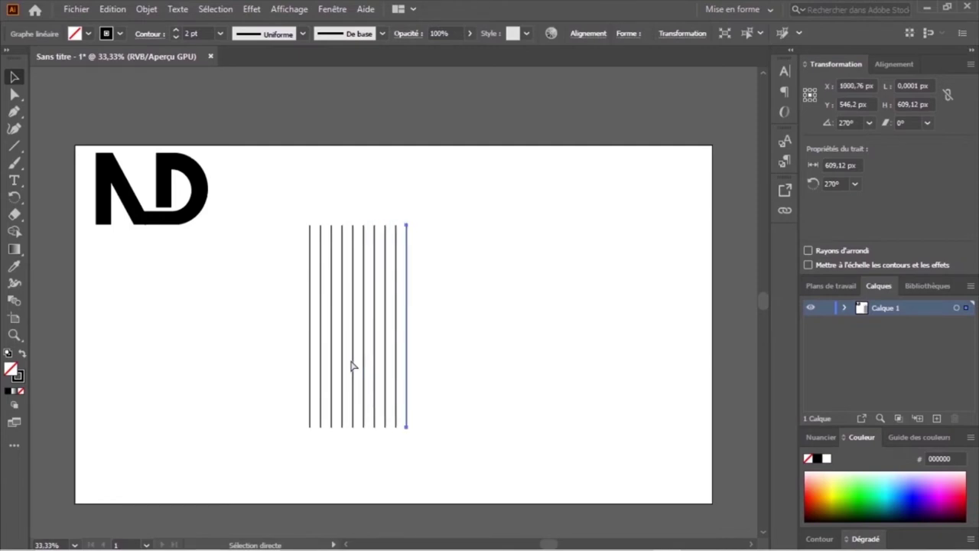
key("ctrl+d")
key("ctrl+d")
key("ctrl+d")
key("ctrl+d")
key("ctrl+d")
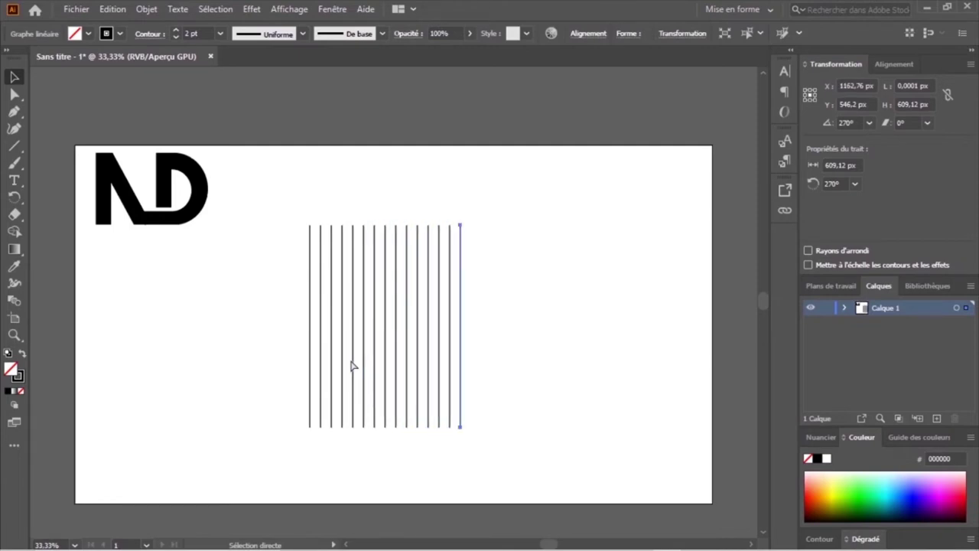
key("ctrl+d")
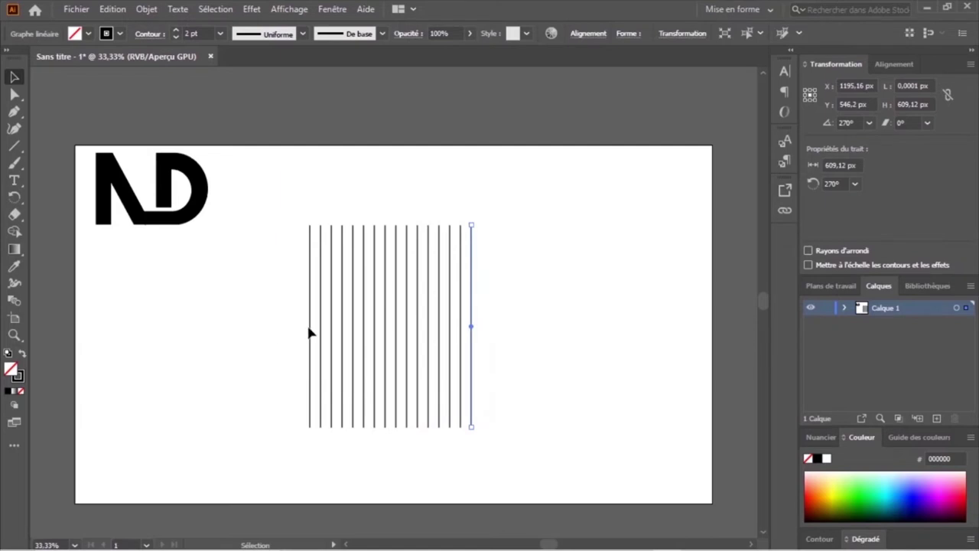
left_click_drag(271, 325, 557, 344)
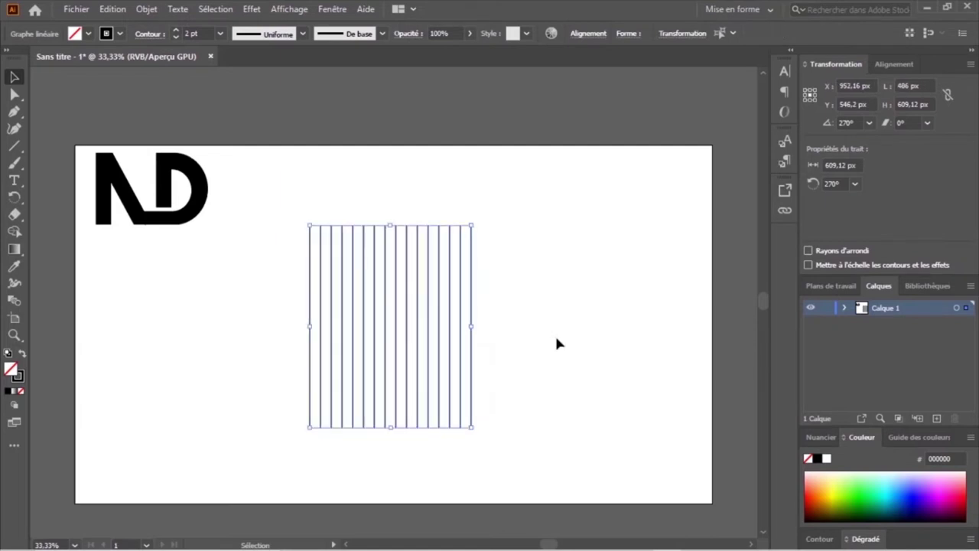
- Group the vertical lines and paste a copy behind them in place with Coller derrière
key("ctrl+g")
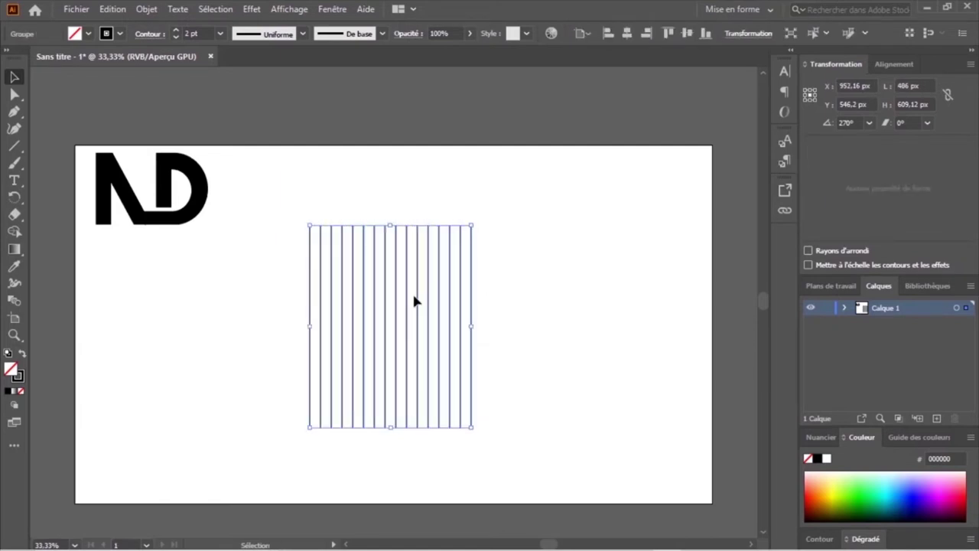
left_click(112, 9)
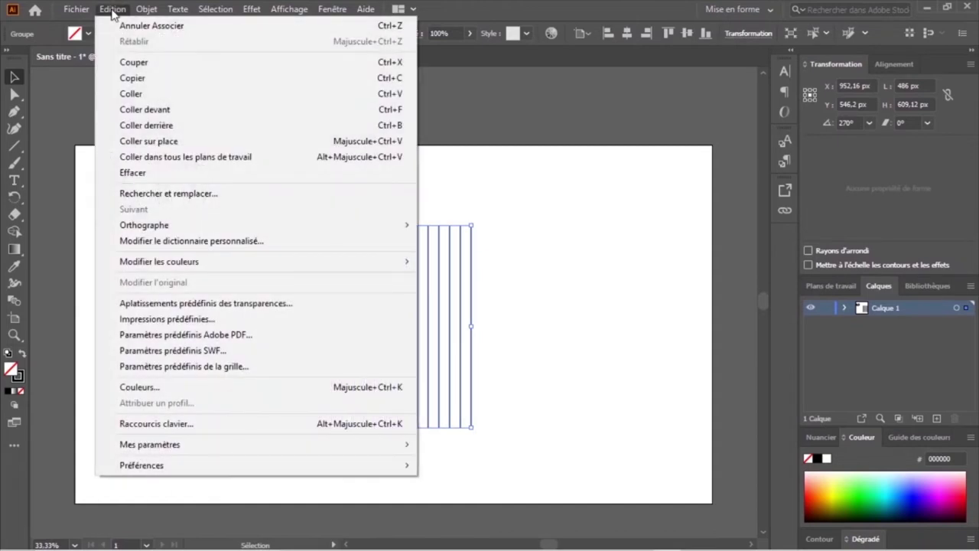
left_click(137, 79)
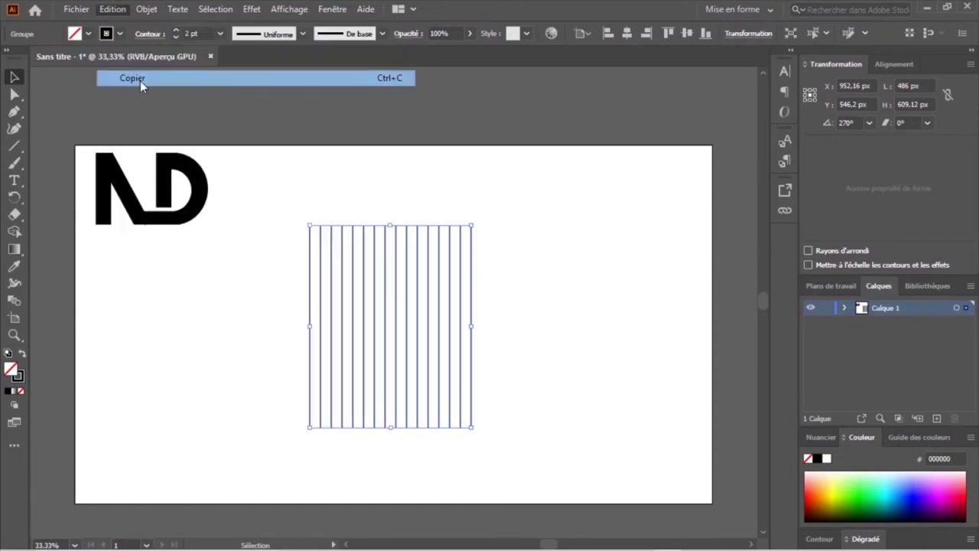
left_click(112, 9)
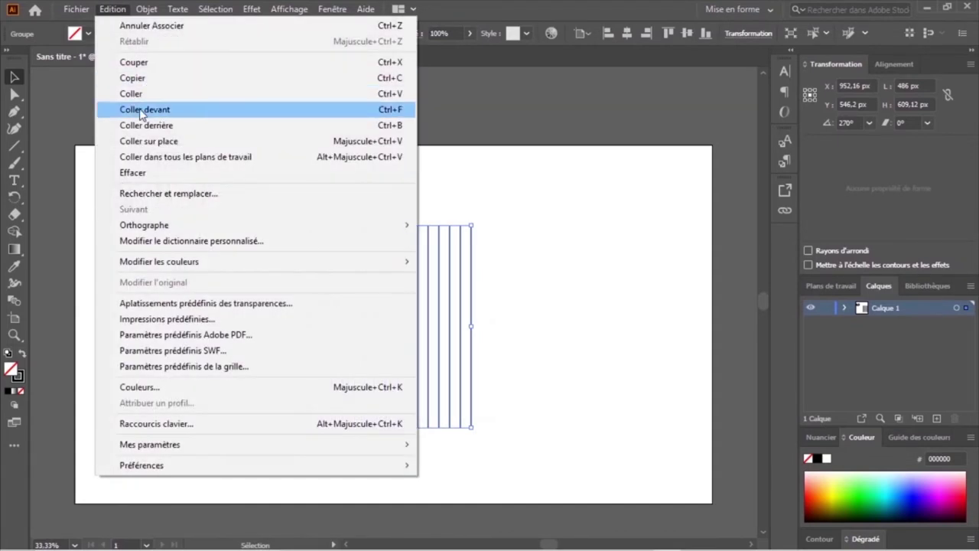
left_click(154, 125)
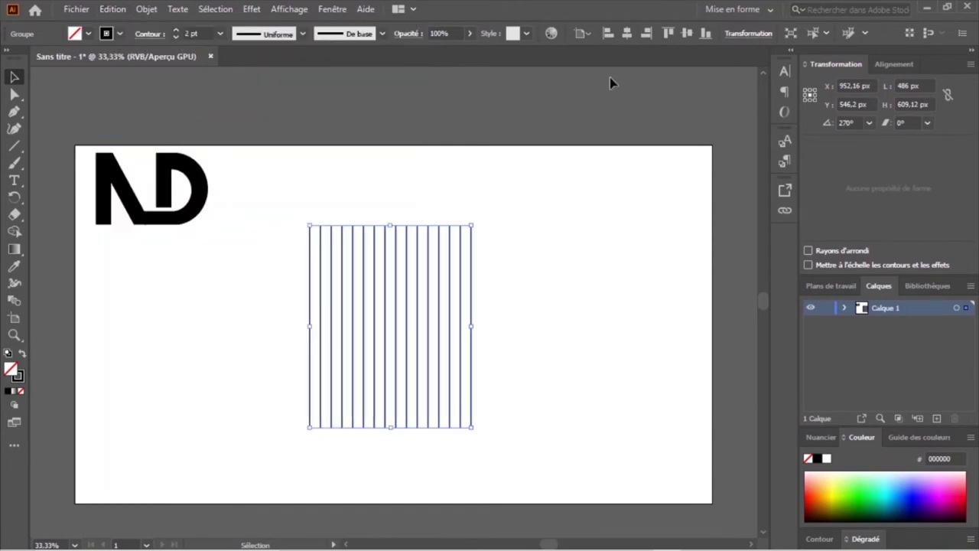
left_click(748, 33)
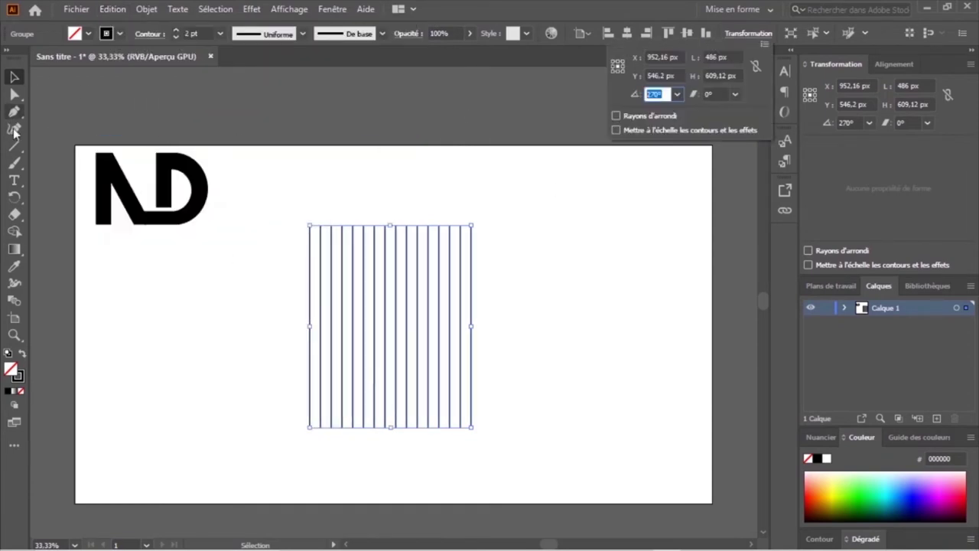
key("Escape")
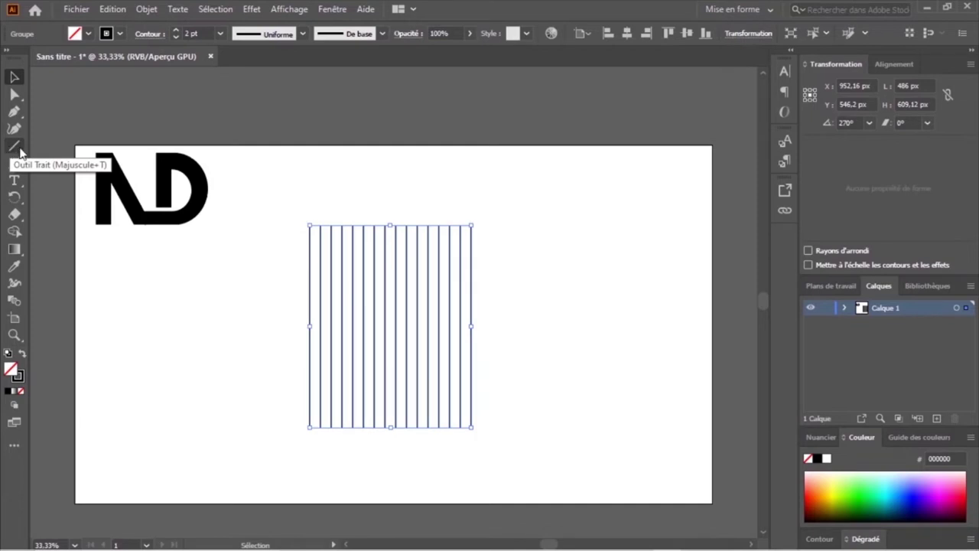
- Draw a 3-sided polygon triangle about 233 px wide and position it left of the lines
right_click(20, 153)
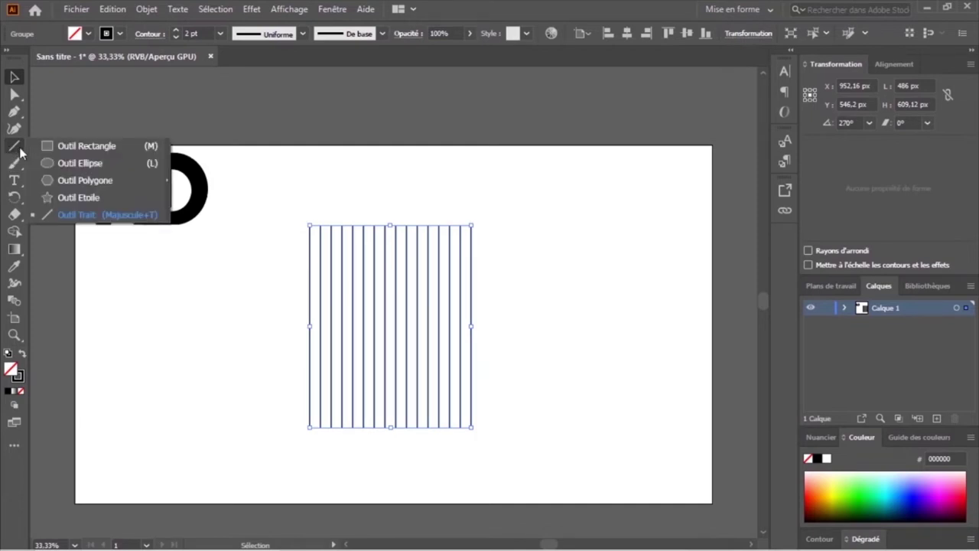
left_click(70, 182)
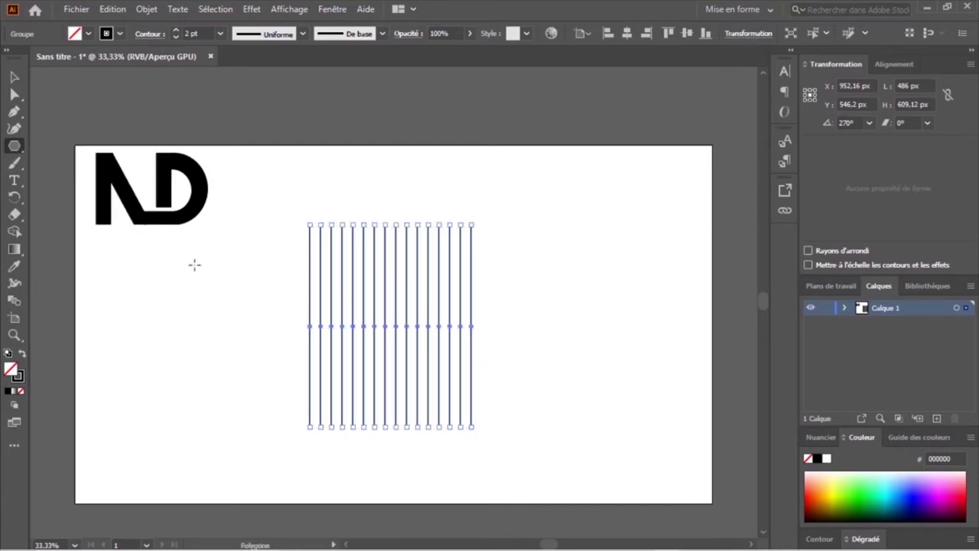
left_click(245, 249)
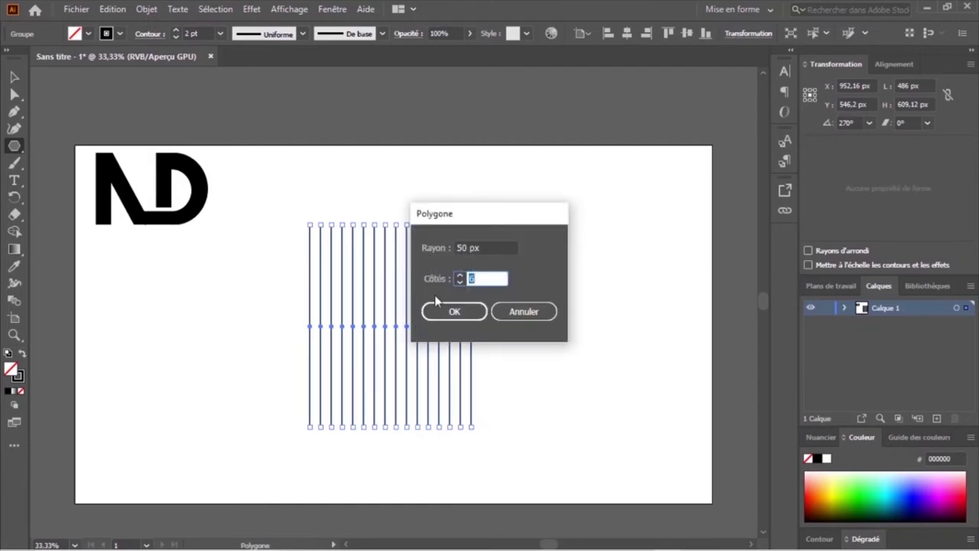
type("3")
key("Return")
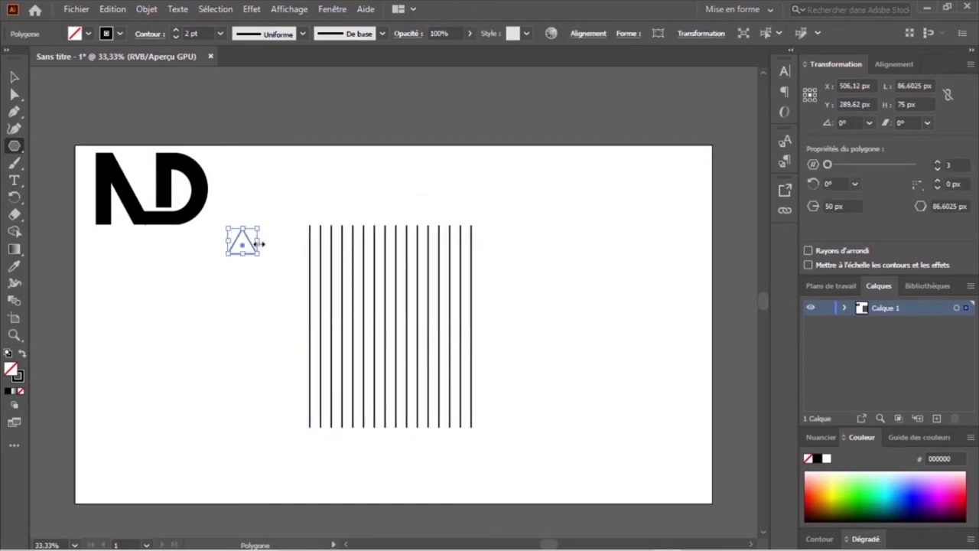
left_click_drag(259, 242, 282, 268)
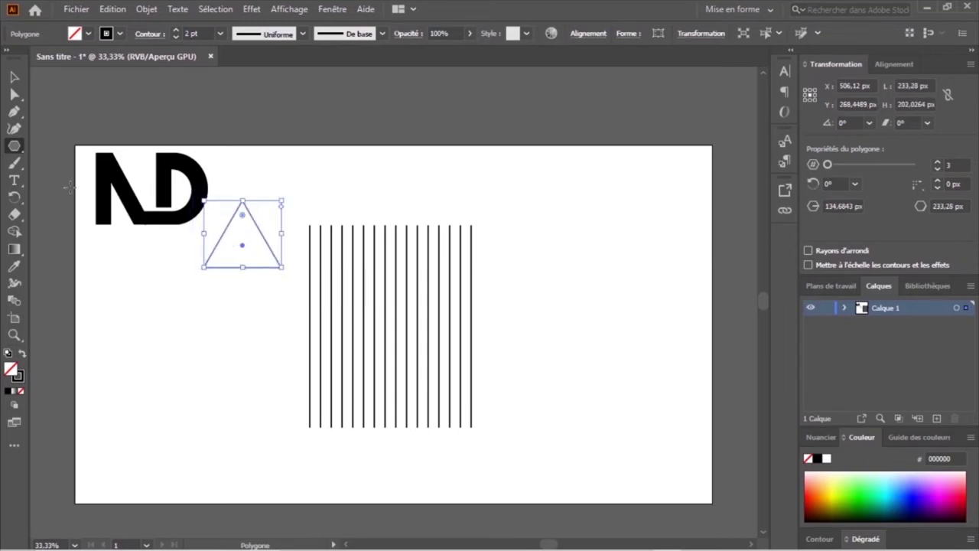
left_click(14, 77)
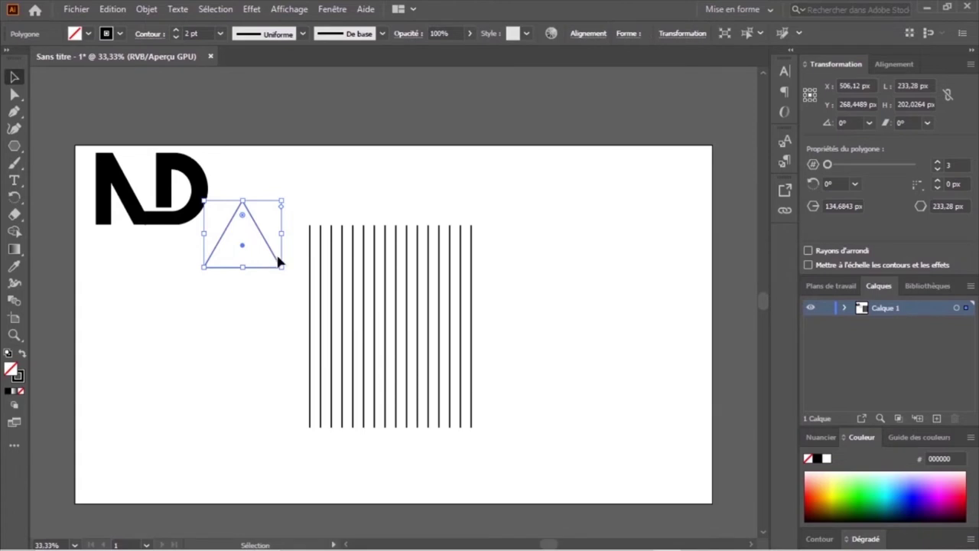
mouse_move(240, 252)
left_mouse_down()
mouse_move(258, 288)
mouse_move(258, 255)
left_mouse_up()
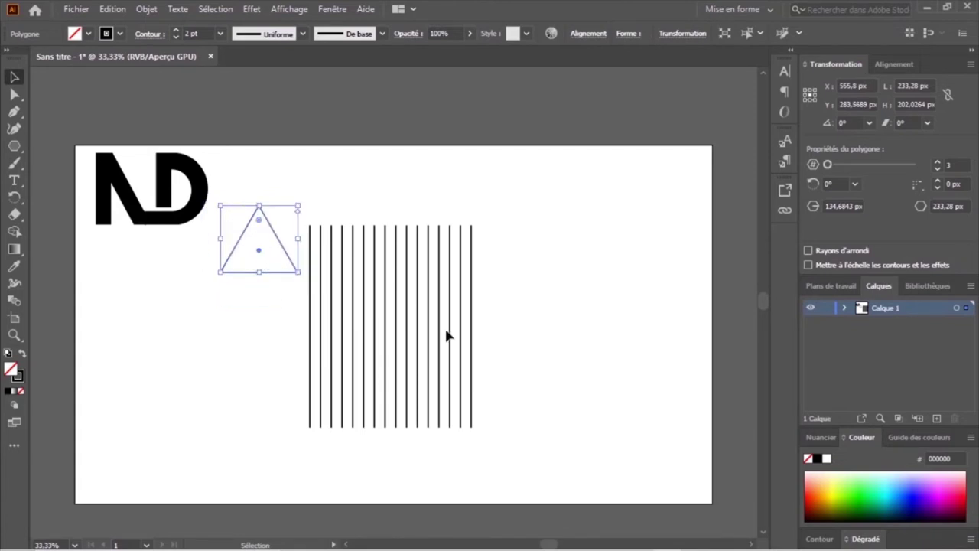
left_click(528, 364)
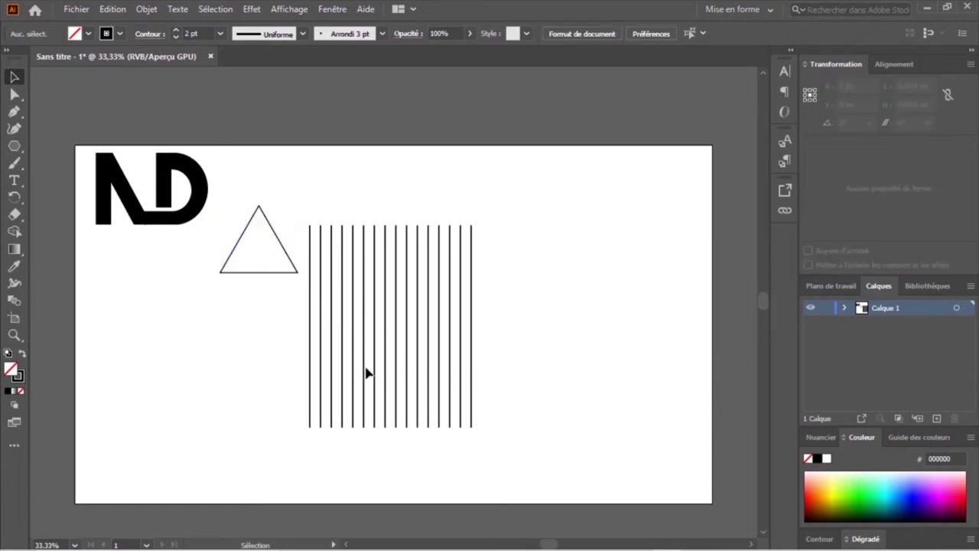
- Rotate the line group to 300° in the Transformation popup
left_click(427, 406)
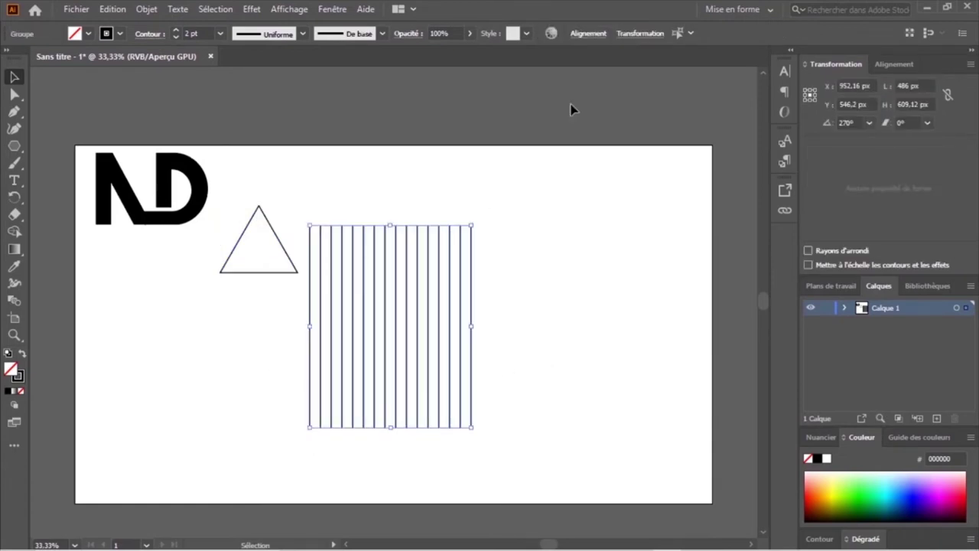
left_click(639, 35)
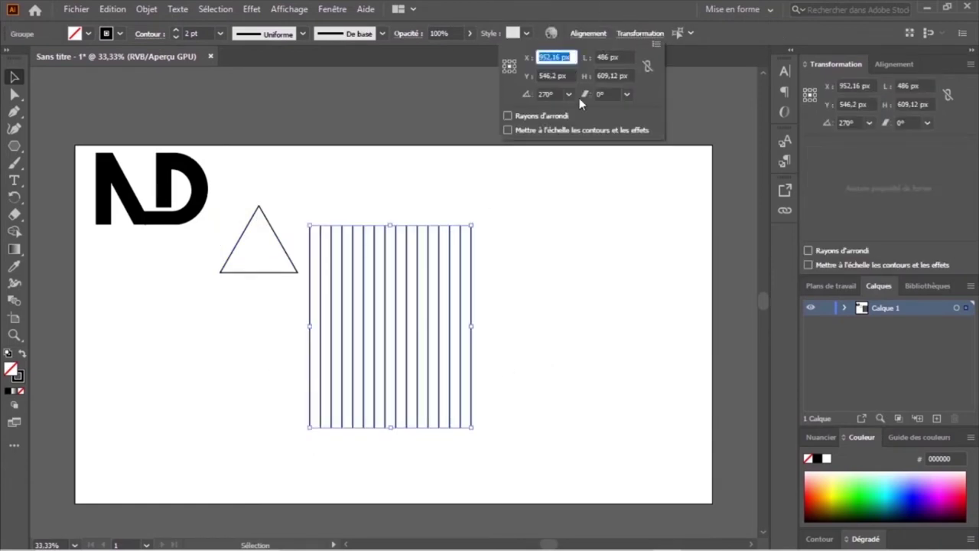
left_click(546, 93)
type("271")
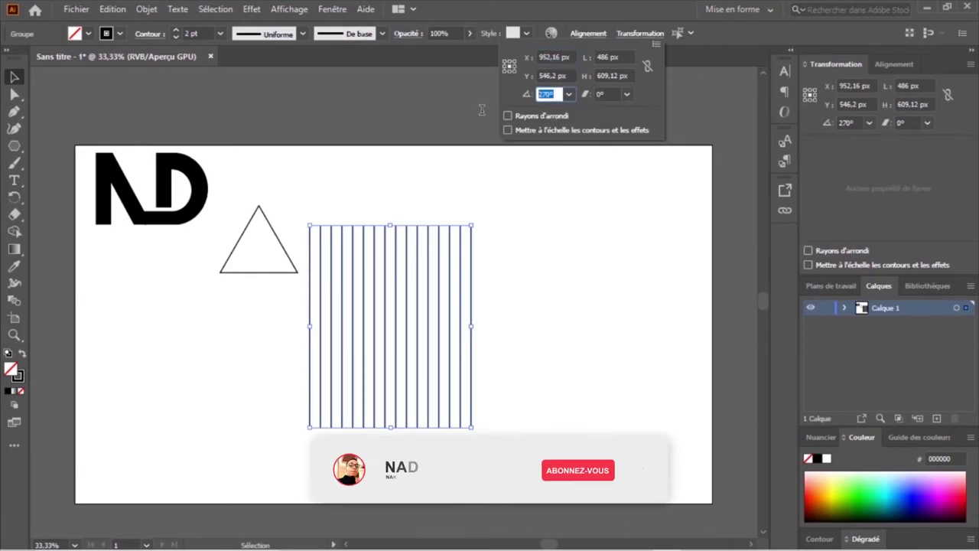
key("Return")
key("Up")
key("Up")
key("Up")
key("Up")
key("Up")
key("Up")
key("Up")
key("Up")
key("Up")
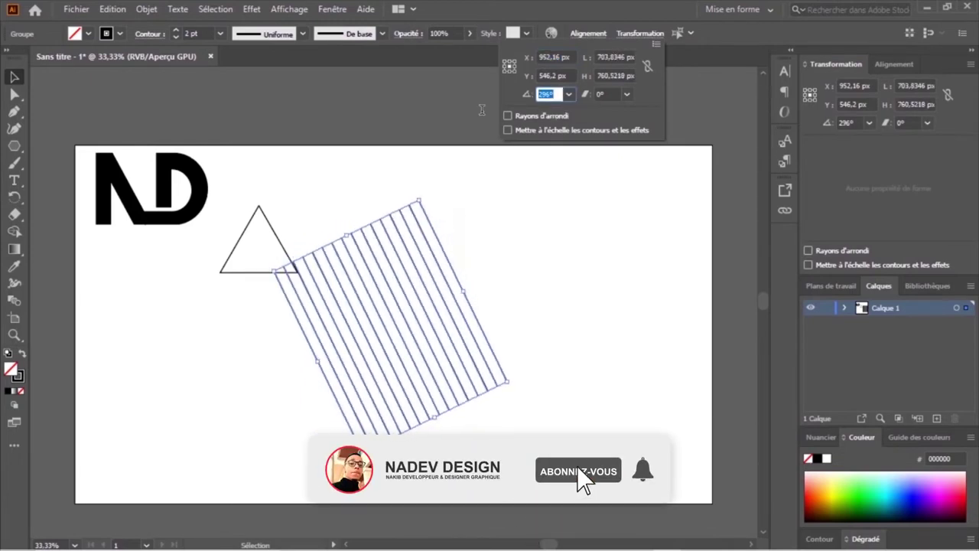
key("Down")
key("Down")
key("Down")
key("Down")
key("Down")
key("Down")
key("Down")
key("Down")
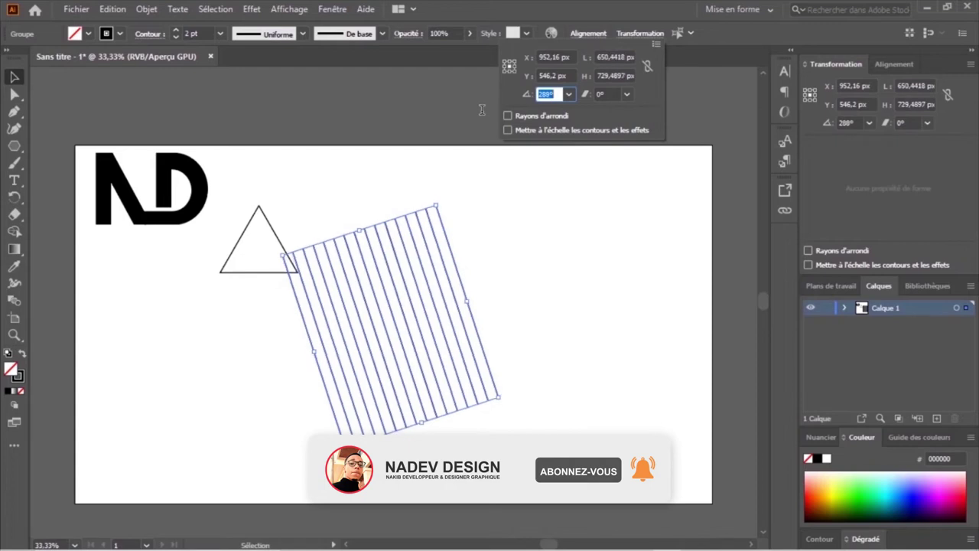
key("Down")
key("Down")
key("Down")
key("Up")
key("Up")
key("Up")
key("Up")
key("Up")
key("Up")
key("Up")
key("Up")
key("Up")
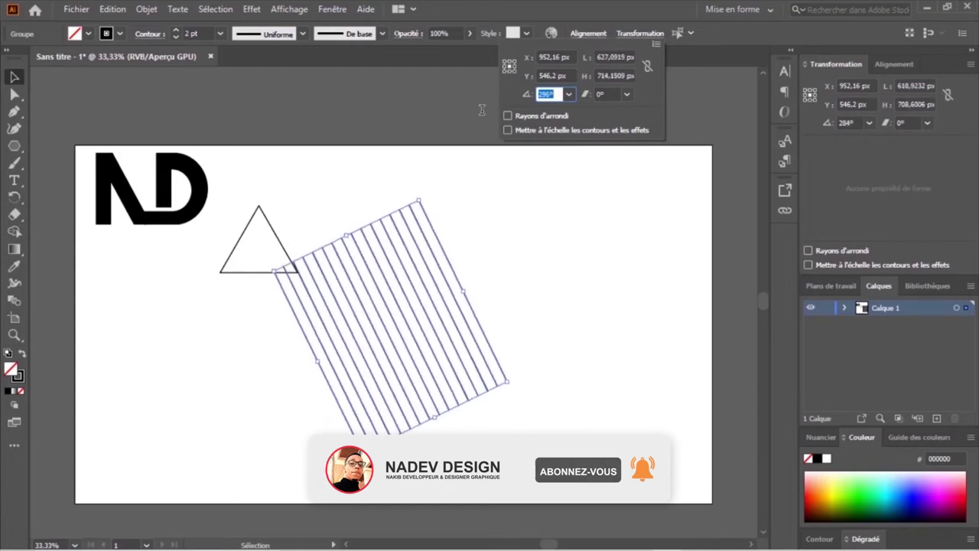
key("Up")
key("Up")
key("Up")
key("Down")
key("Down")
key("Down")
key("Down")
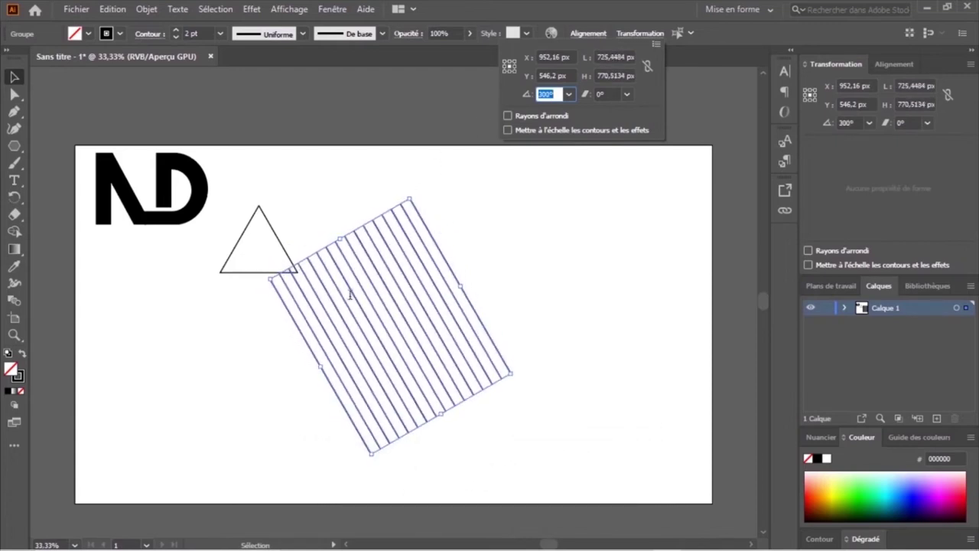
key("Return")
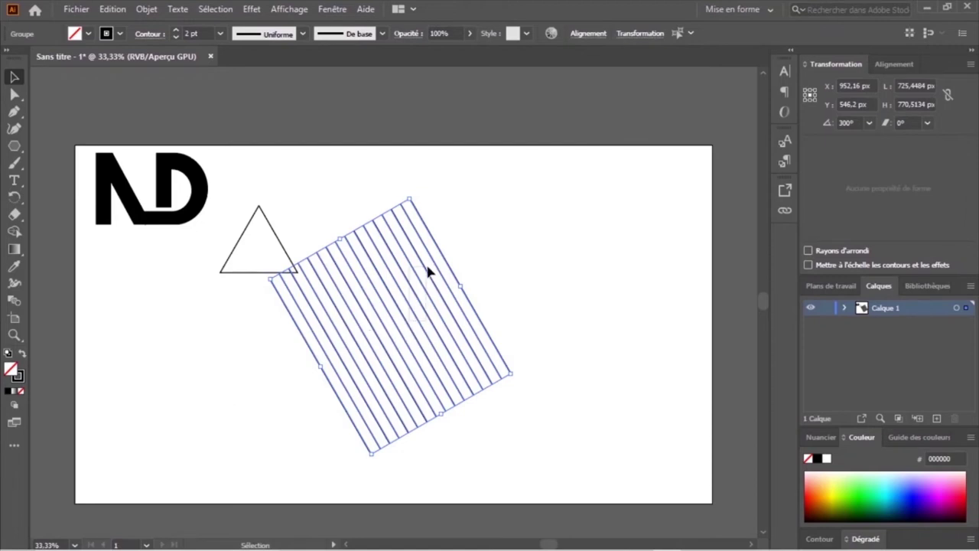
- Move the tilted line group slightly up and to the right
left_click_drag(424, 332, 442, 292)
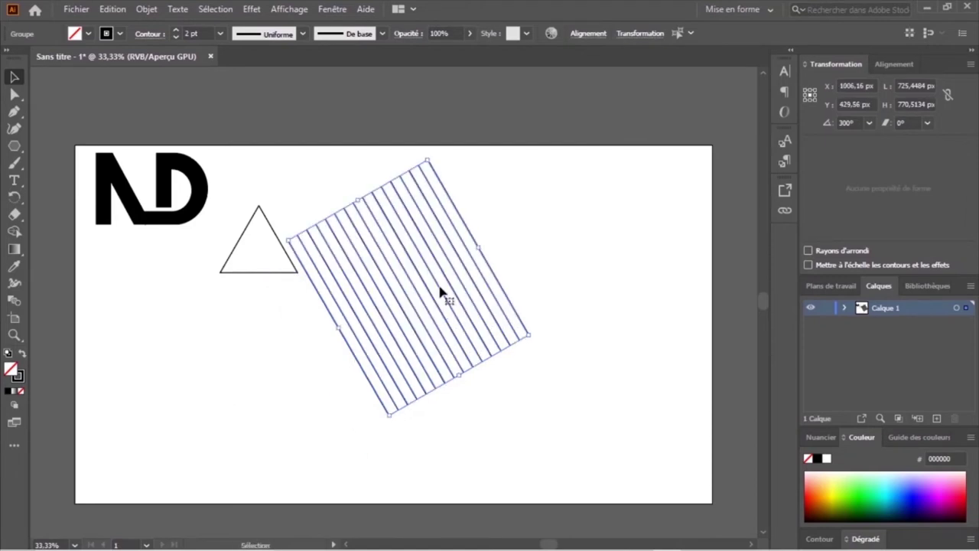
left_click_drag(440, 286, 446, 291)
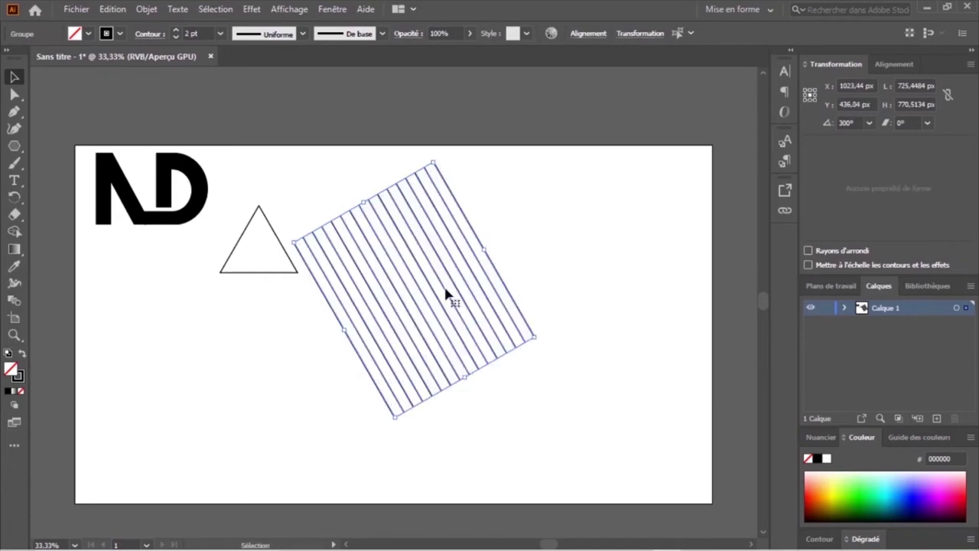
left_click(281, 410)
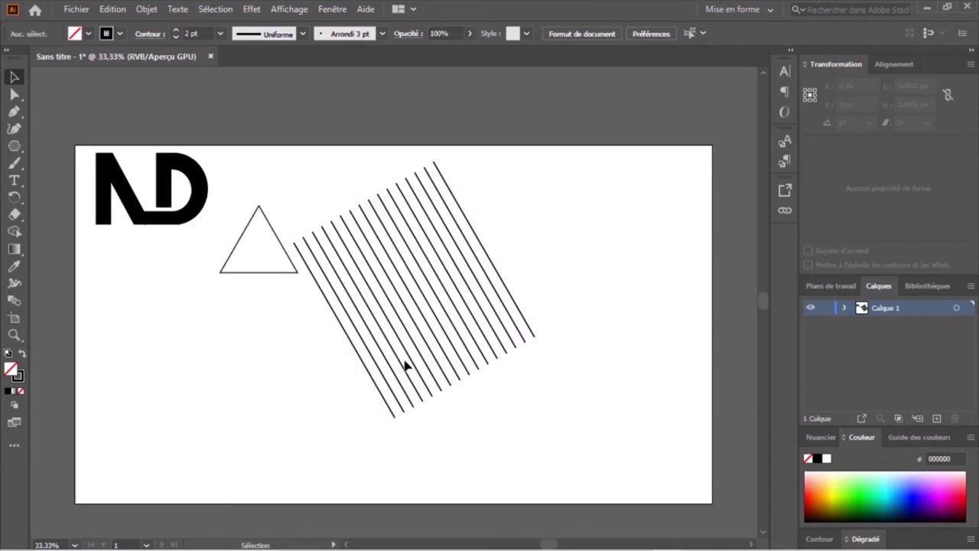
left_click(436, 379)
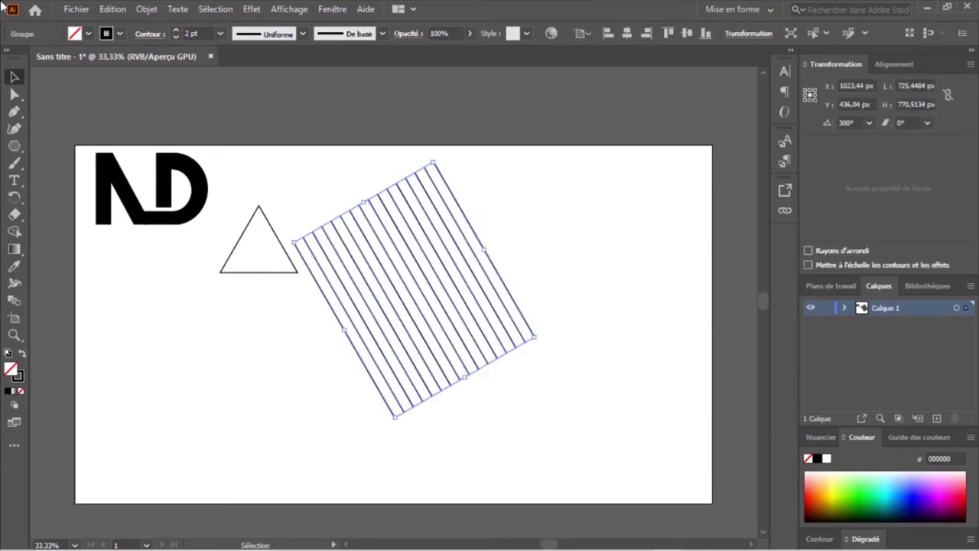
left_click(116, 9)
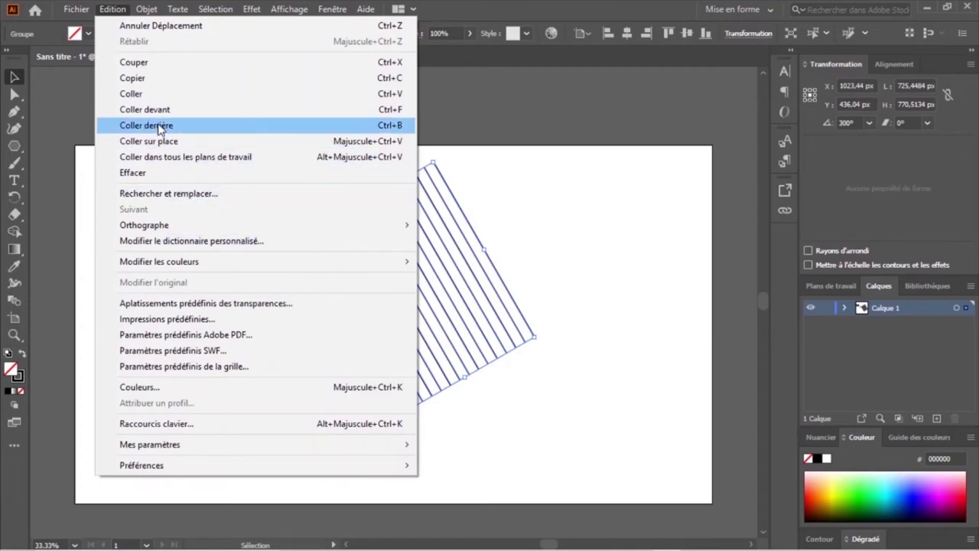
- Paste a copy of the line group in place and reset its angle to 0° for horizontal lines
left_click(136, 78)
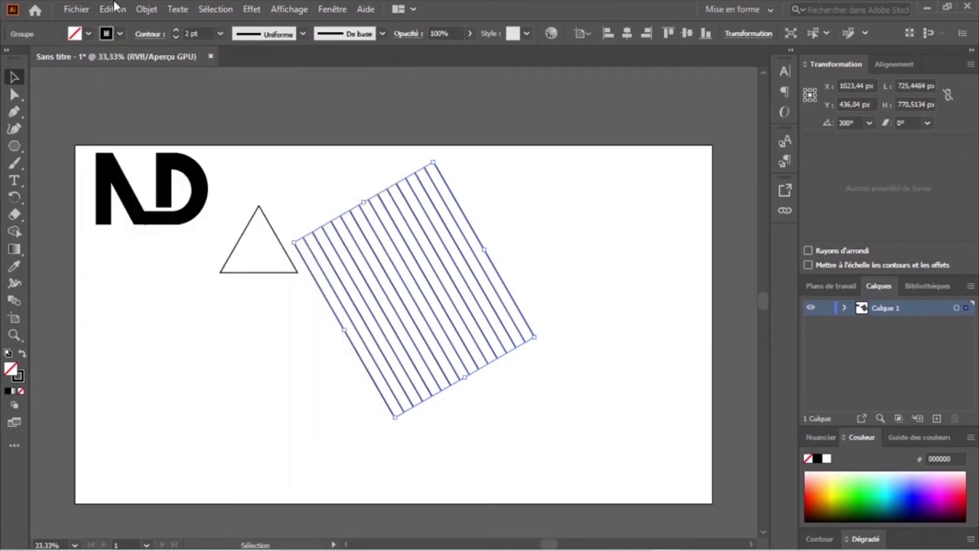
left_click(116, 9)
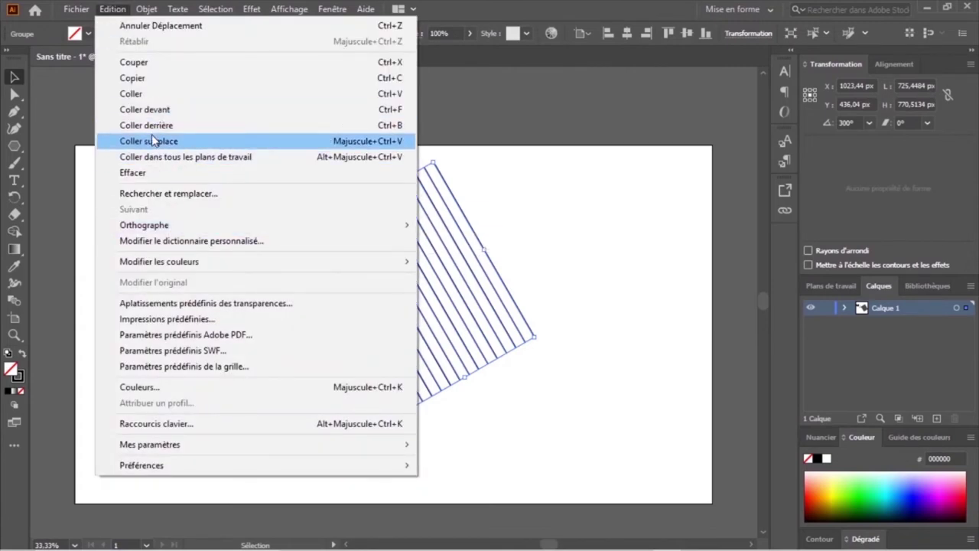
left_click(149, 124)
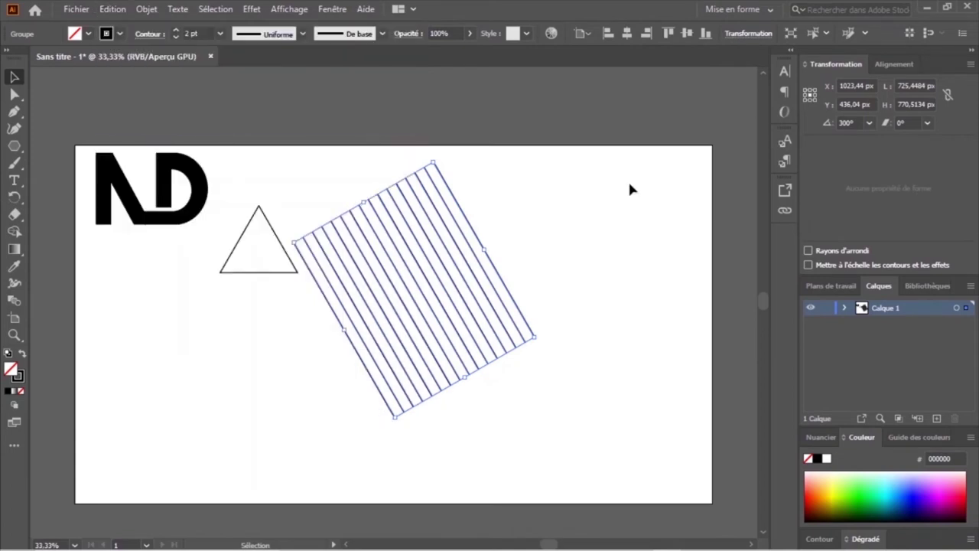
left_click(738, 37)
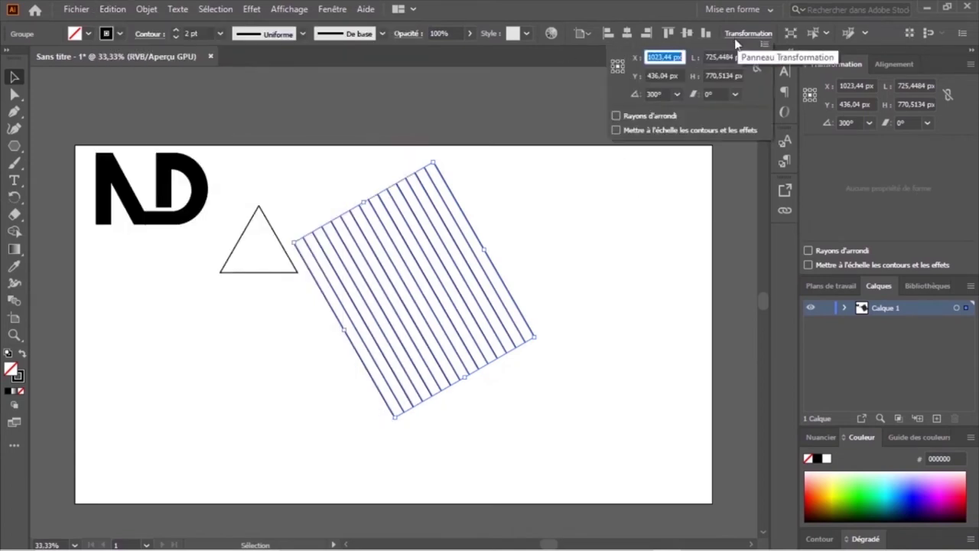
left_click(678, 95)
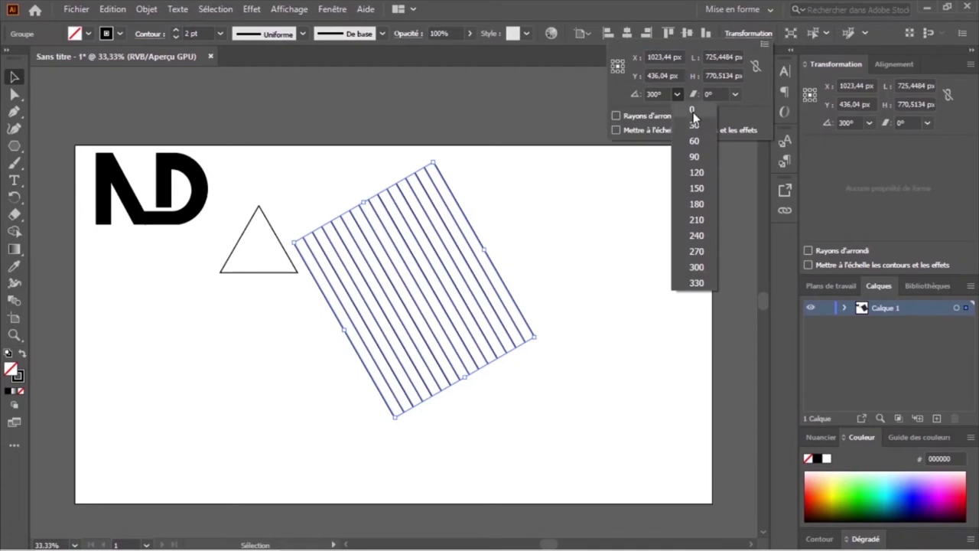
left_click(693, 109)
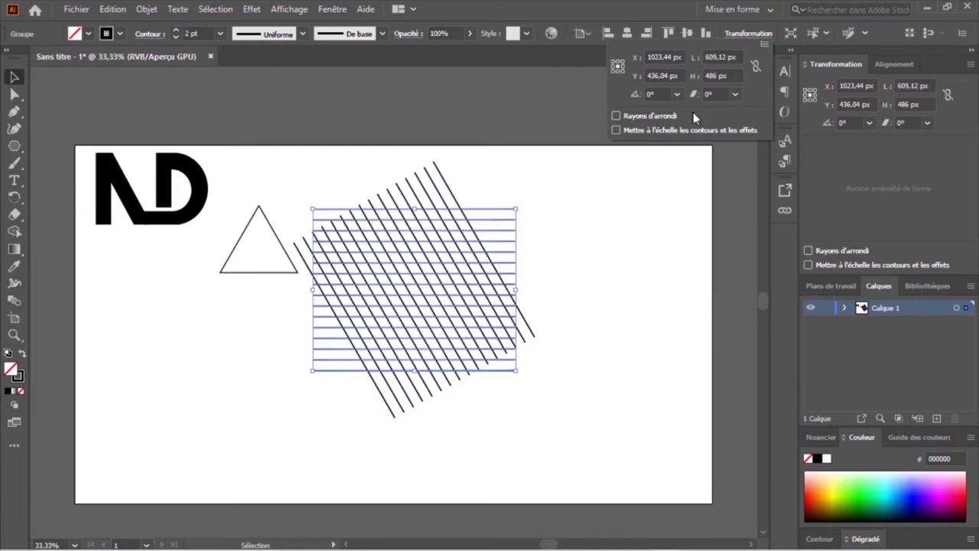
left_click(641, 320)
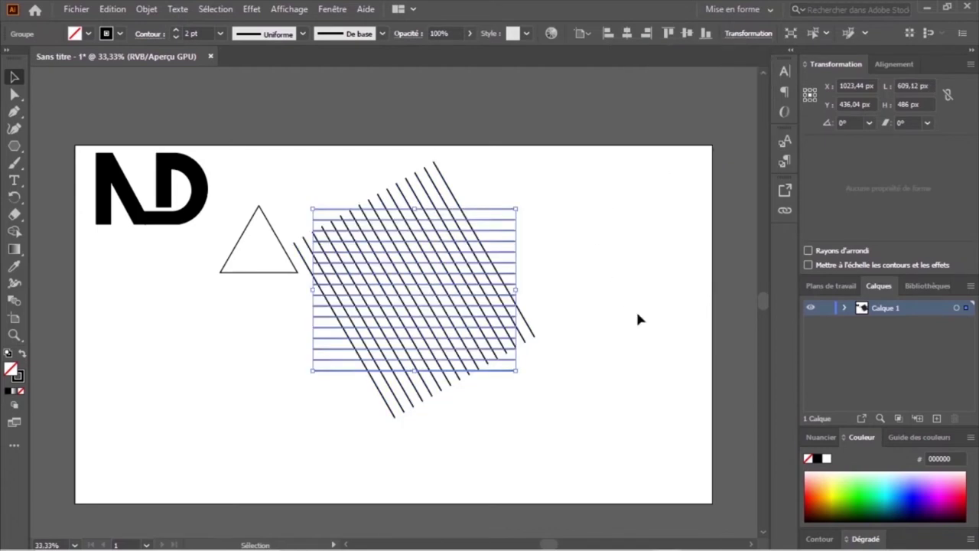
left_click(637, 315)
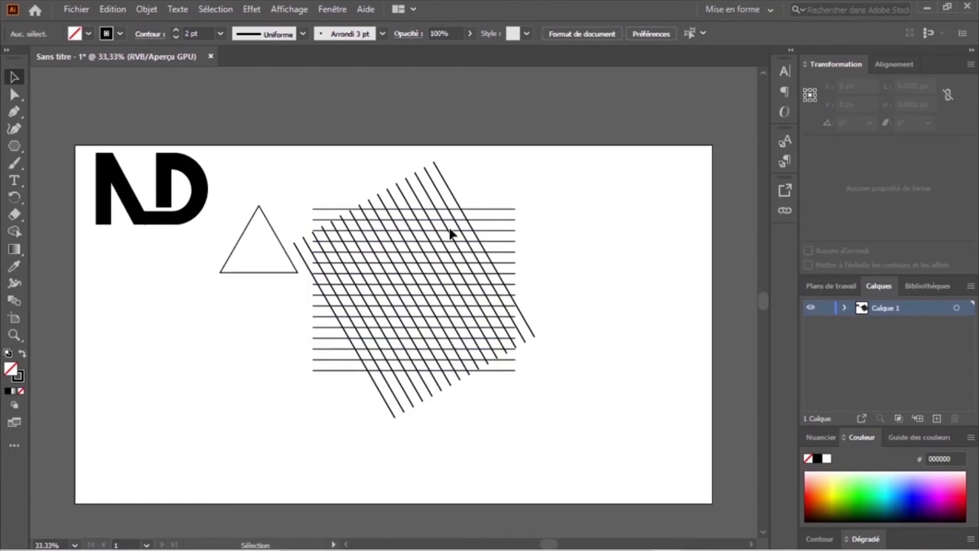
- Copy the horizontal line group and paste it behind with Coller derrière
left_click(509, 236)
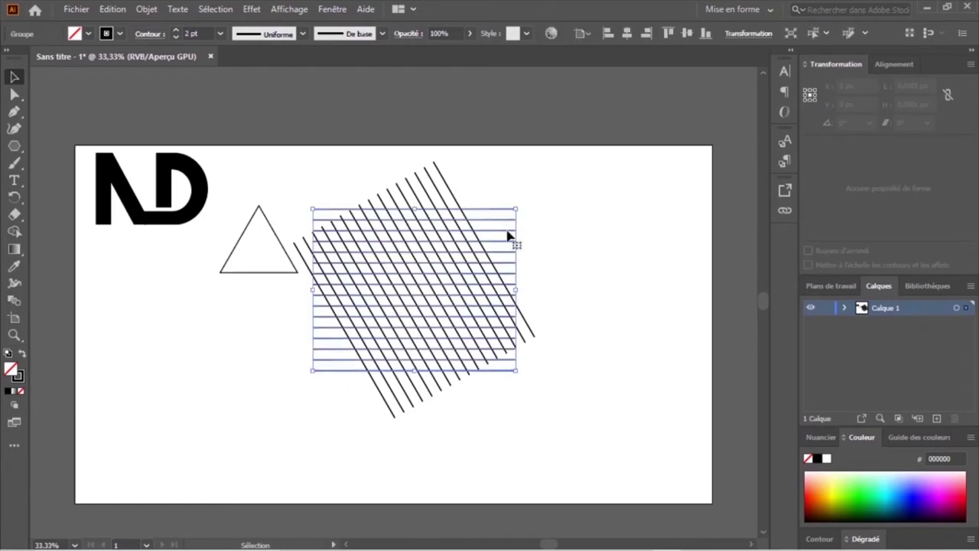
left_click(111, 10)
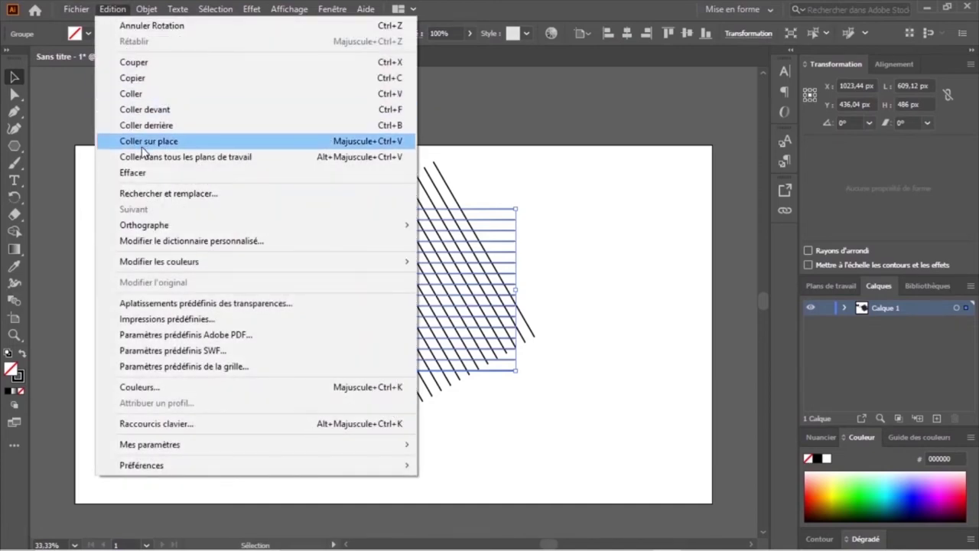
left_click(134, 81)
left_click(112, 9)
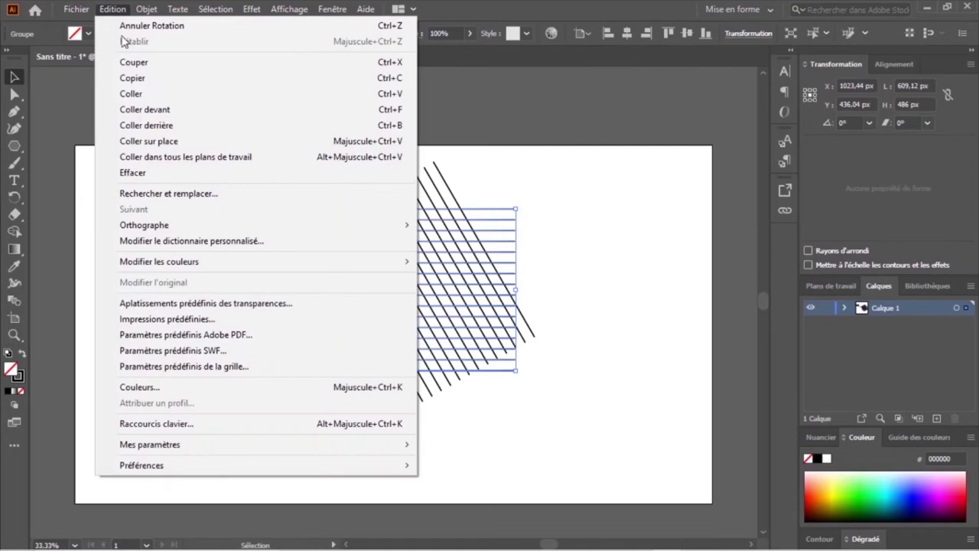
left_click(152, 127)
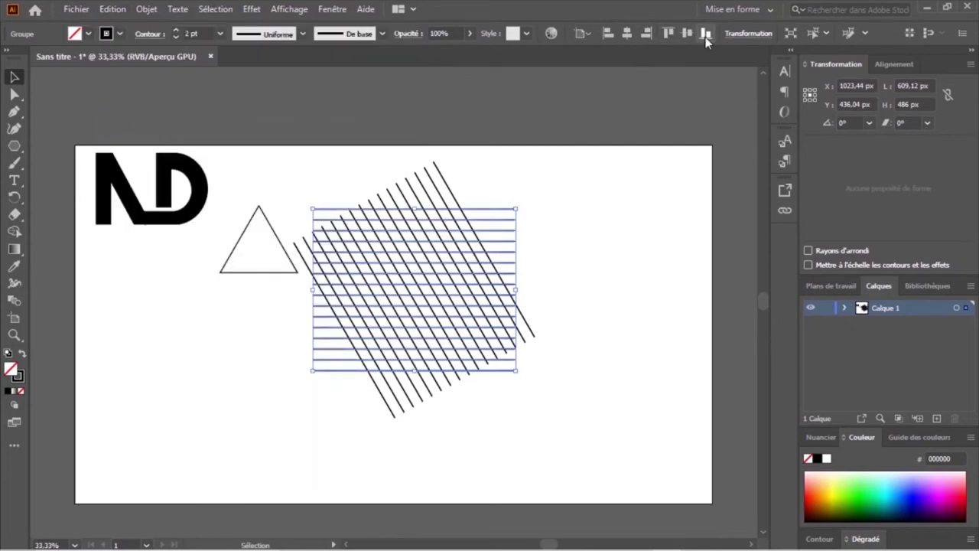
- Rotate the pasted copy to exactly 90°, making vertical lines for a three-way crosshatch
left_click(741, 35)
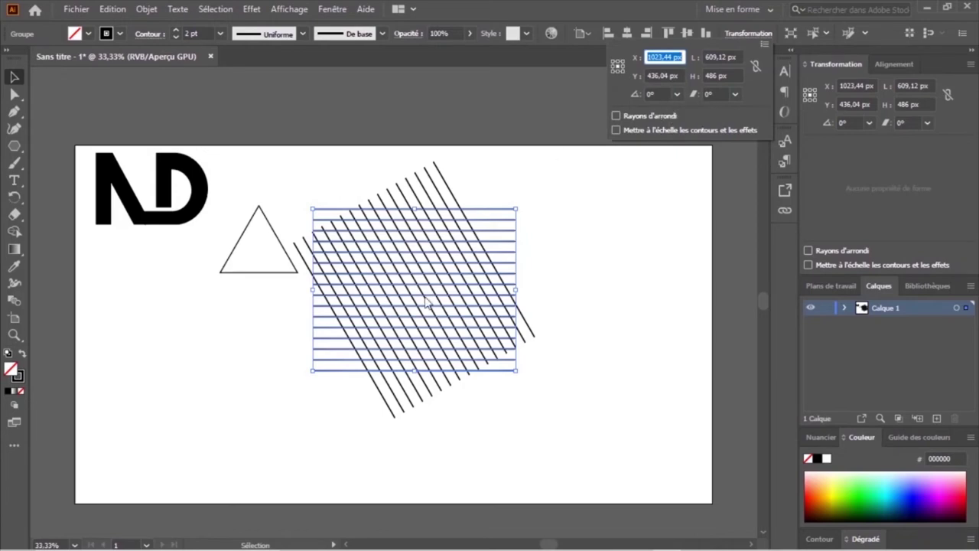
left_click(513, 222)
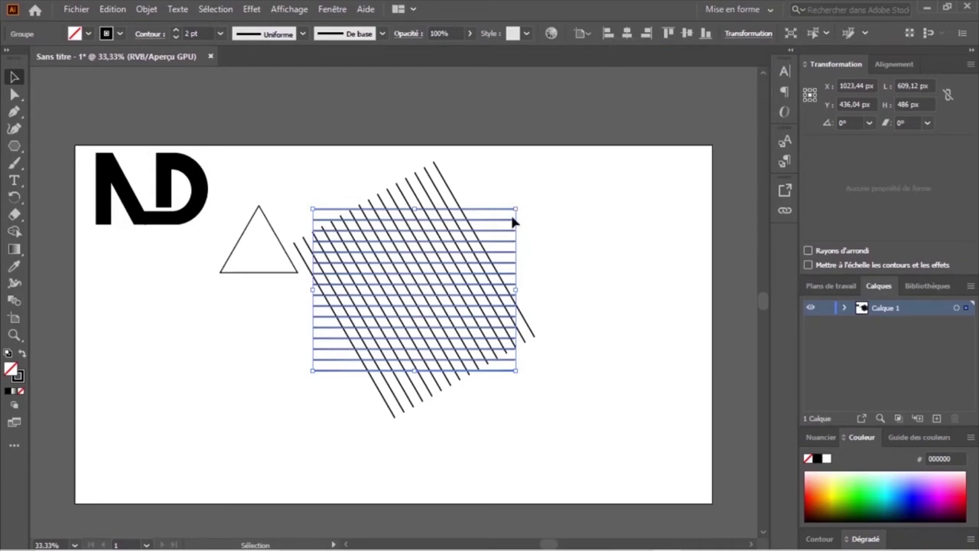
left_click_drag(522, 203, 332, 192)
left_click(748, 33)
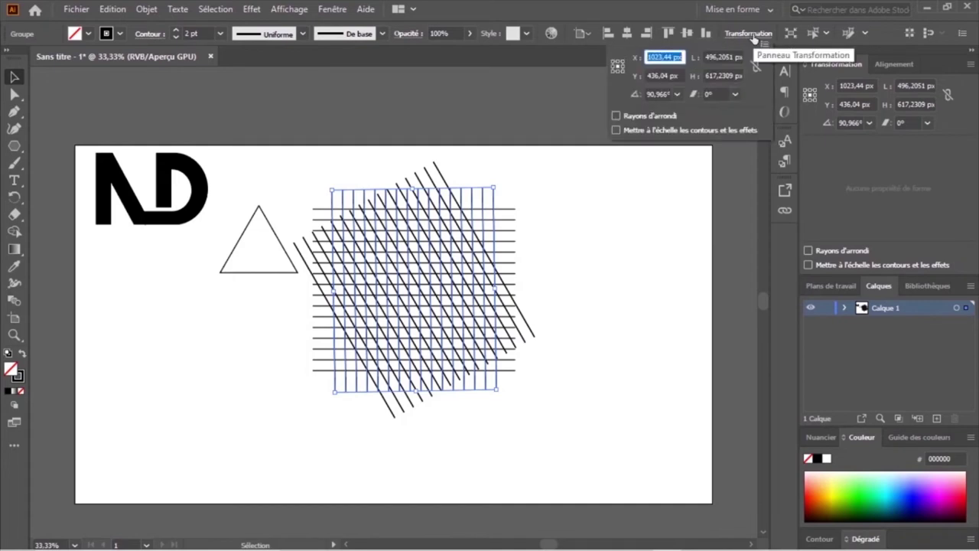
left_click(666, 95)
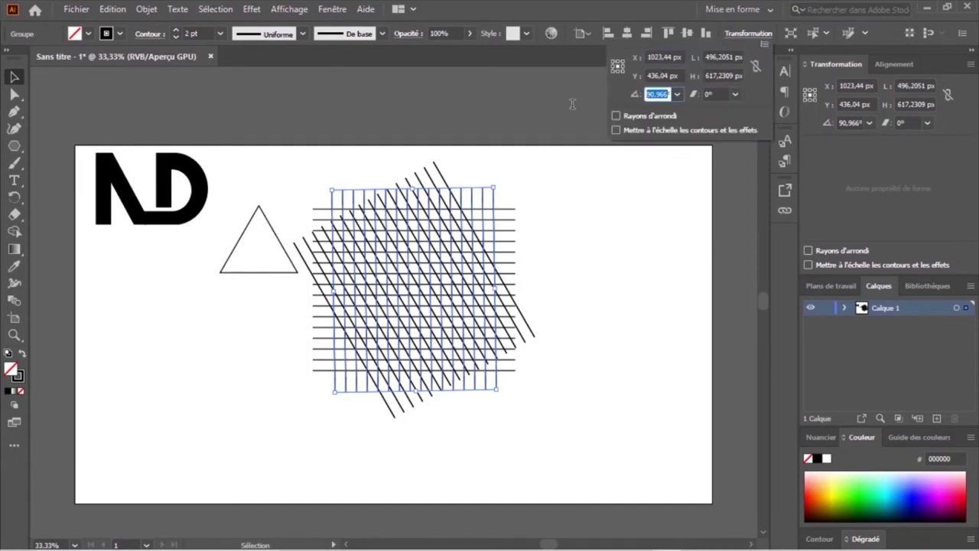
key("BackSpace")
type("90")
key("Return")
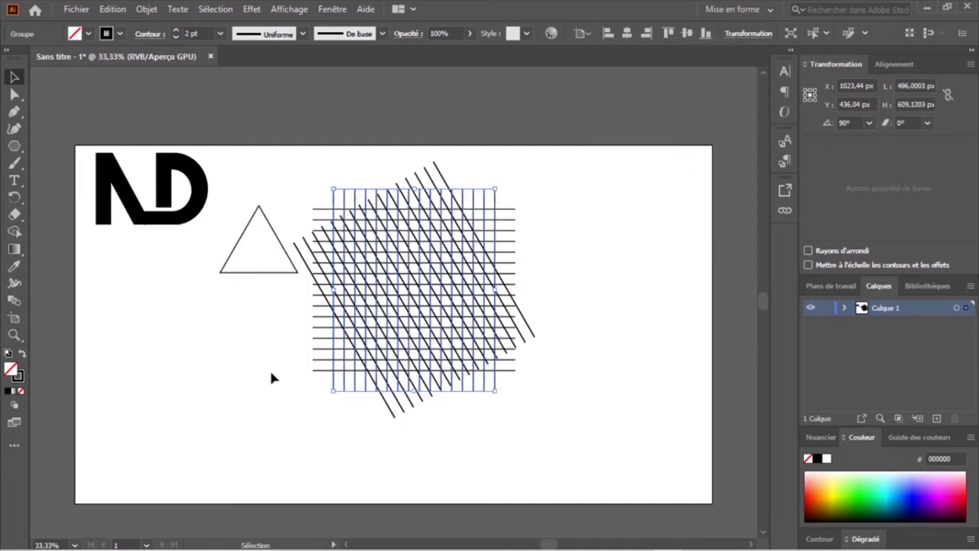
left_click(221, 412)
left_click_drag(287, 175, 538, 323)
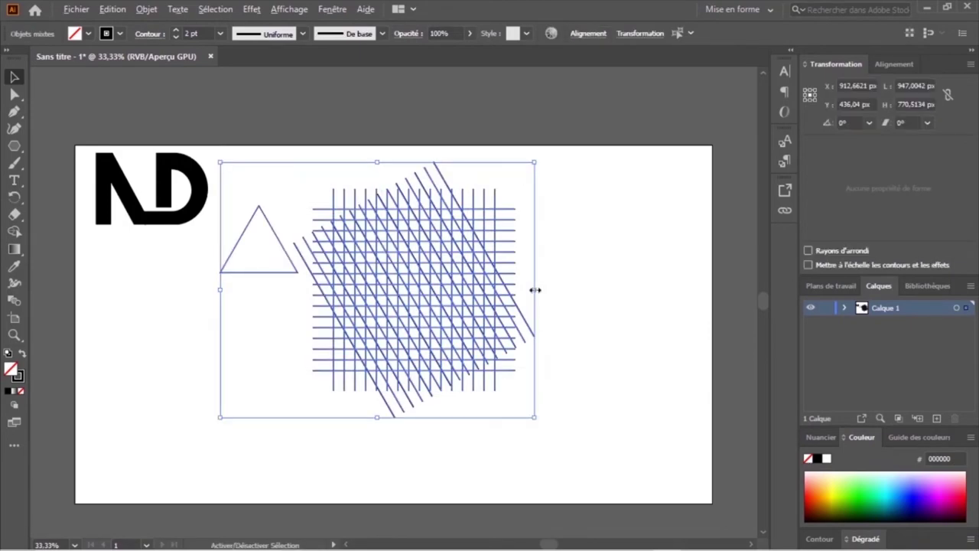
- Centre the grid's line groups horizontally and vertically with the alignment options
left_click_drag(535, 290, 572, 290)
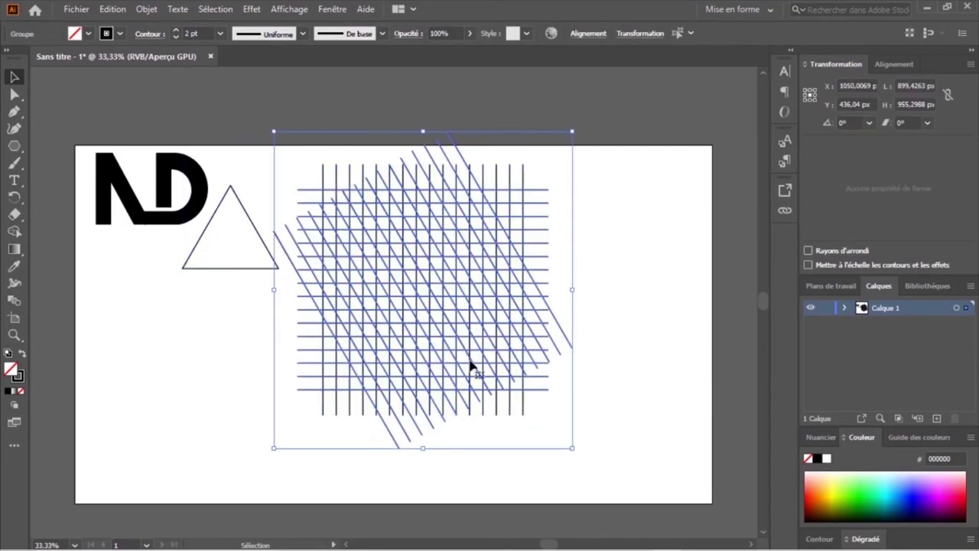
left_click(472, 396)
key("ctrl+z")
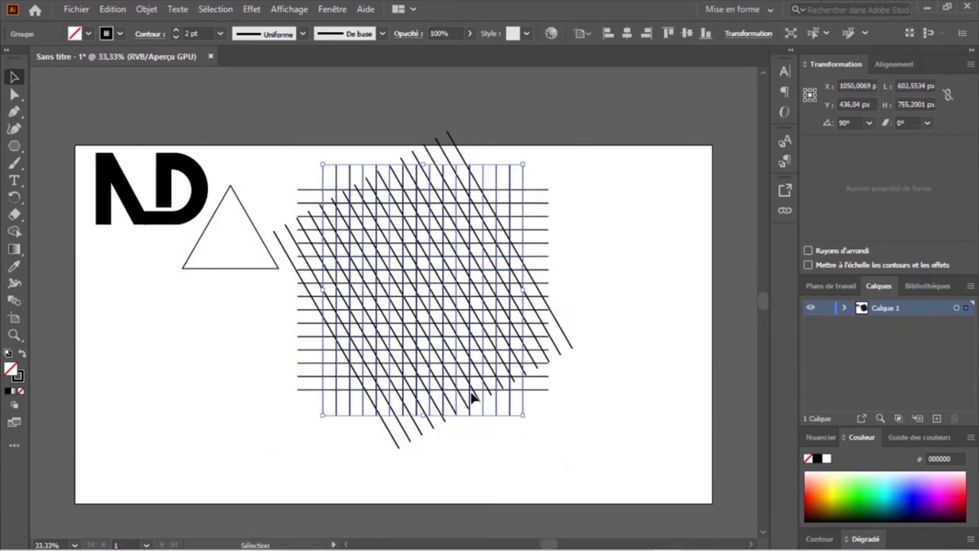
left_click(418, 343)
left_click(587, 34)
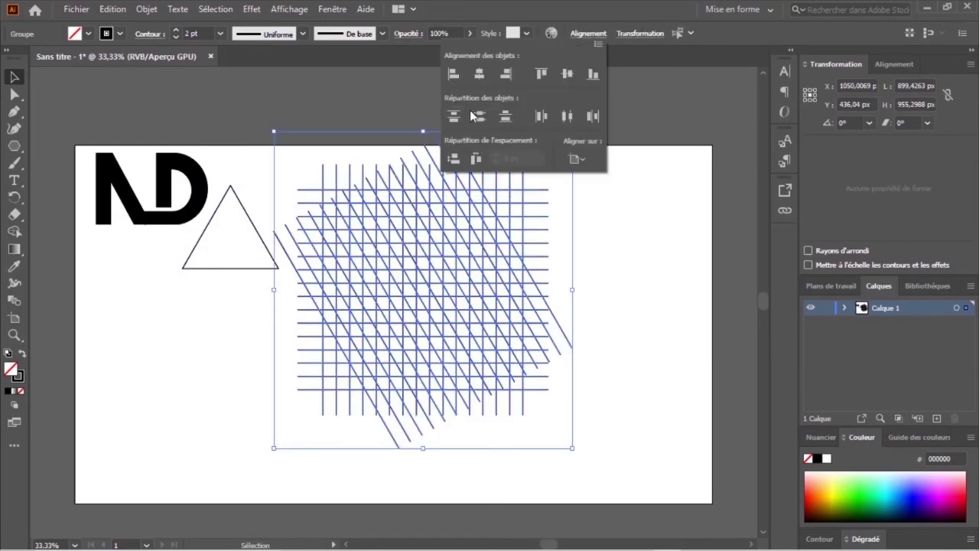
left_click(479, 73)
left_click(567, 73)
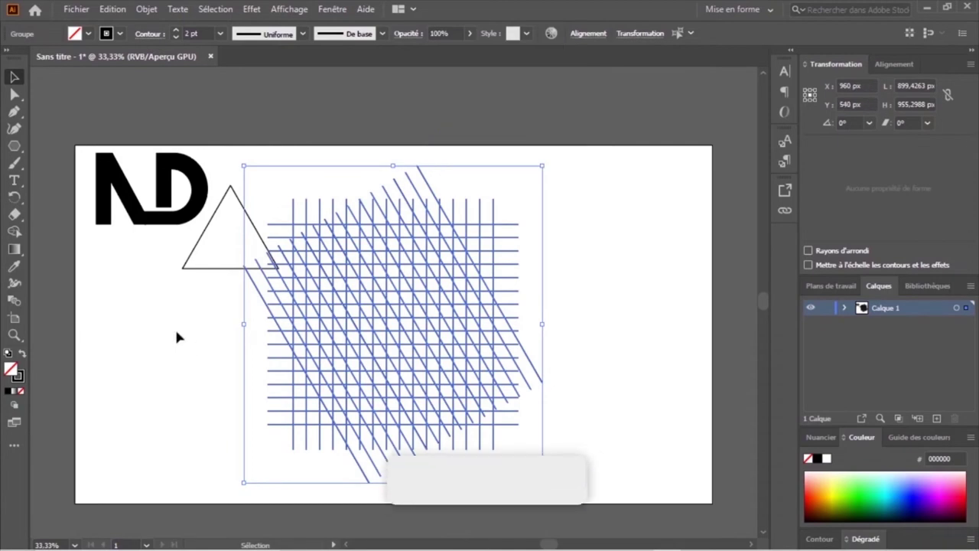
- Delete the triangle and marquee-select the whole construction grid
left_click(174, 327)
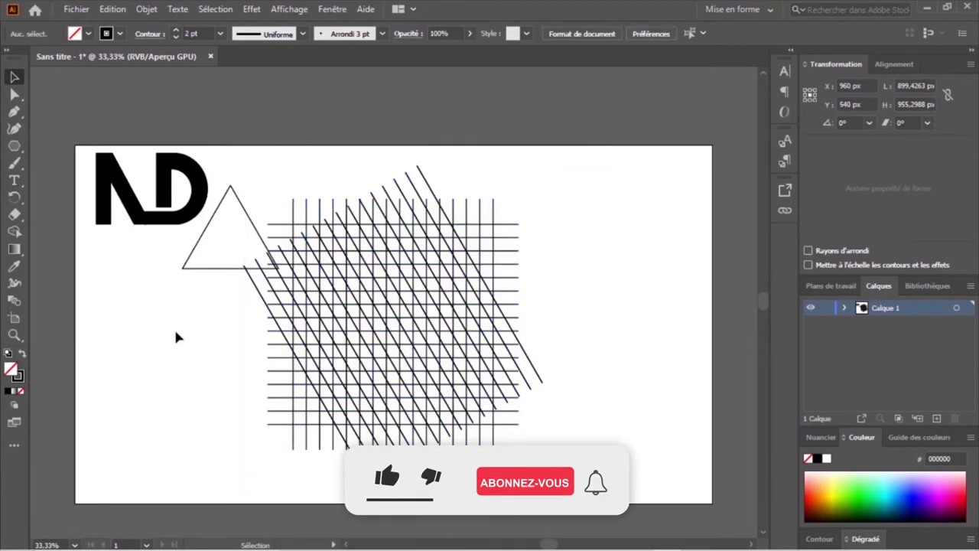
left_click(195, 248)
key("Delete")
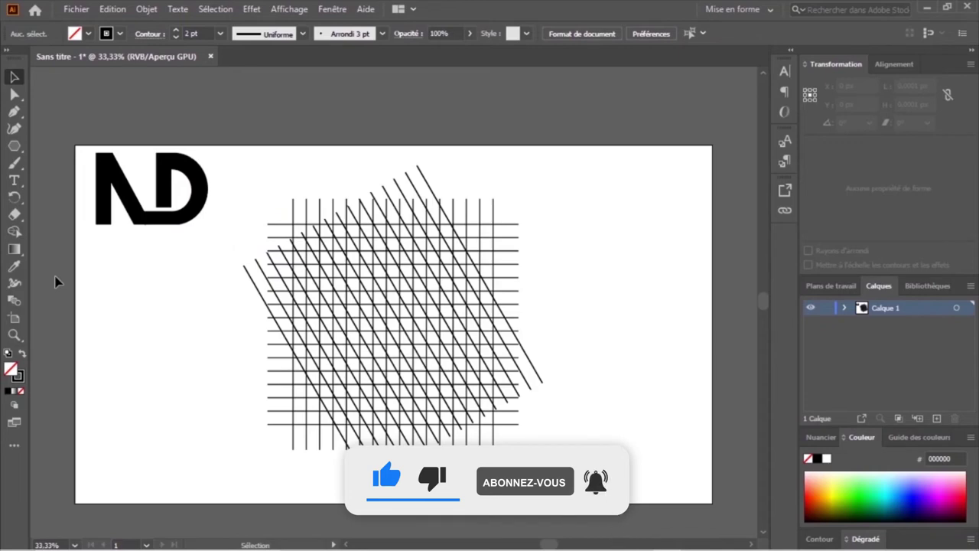
left_click_drag(192, 293, 575, 419)
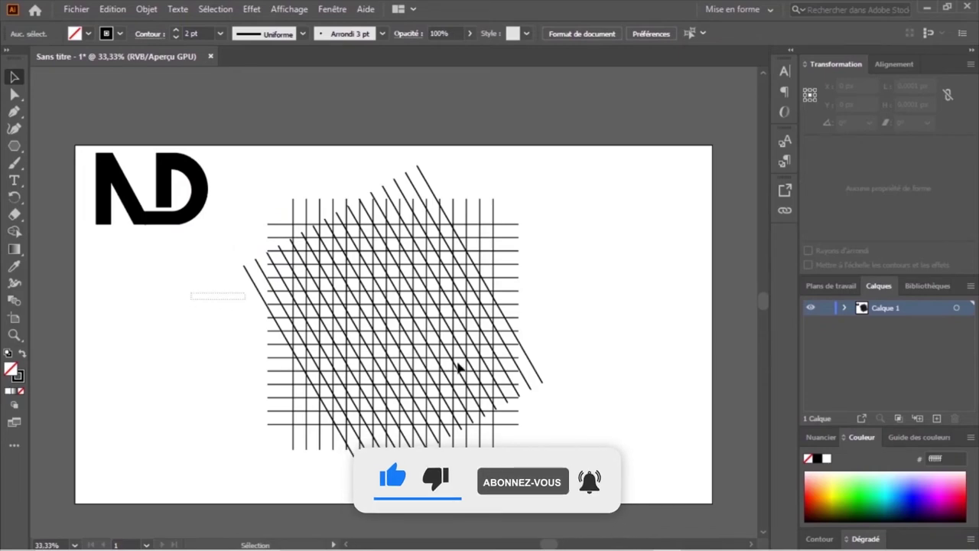
- Activate Shape Builder, test-merge two stacked grid cells, and set the fill to black
key("ctrl+plus")
key("ctrl+plus")
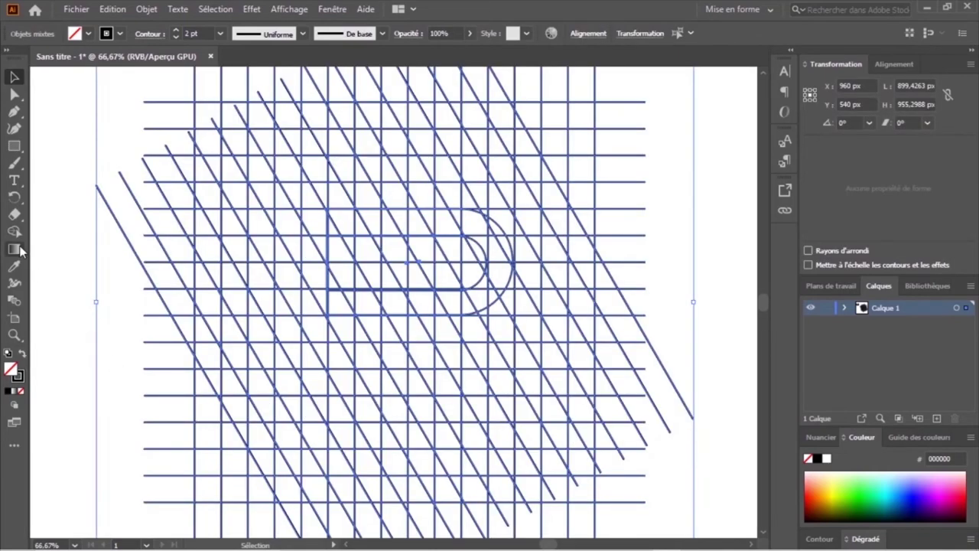
left_click(14, 232)
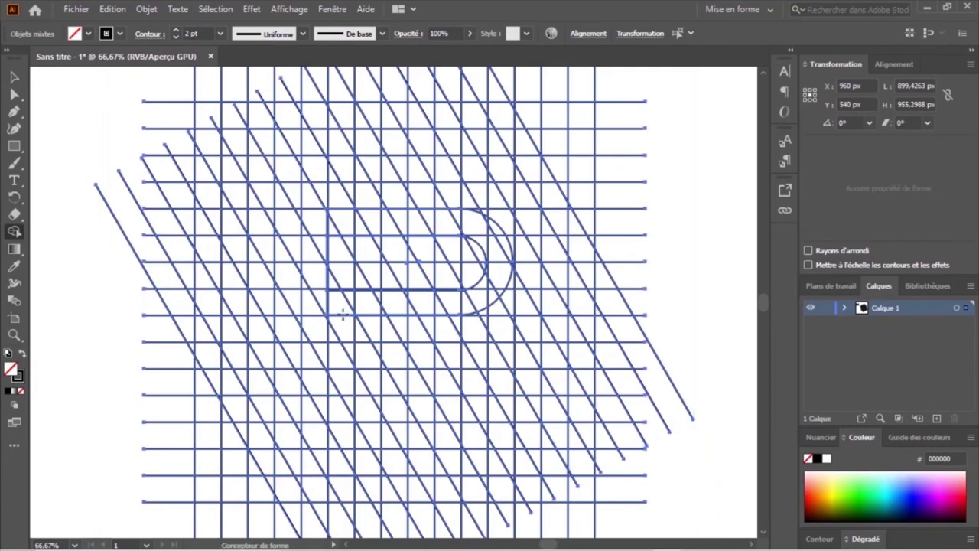
mouse_move(340, 301)
left_mouse_down()
mouse_move(341, 217)
mouse_move(342, 293)
left_mouse_up()
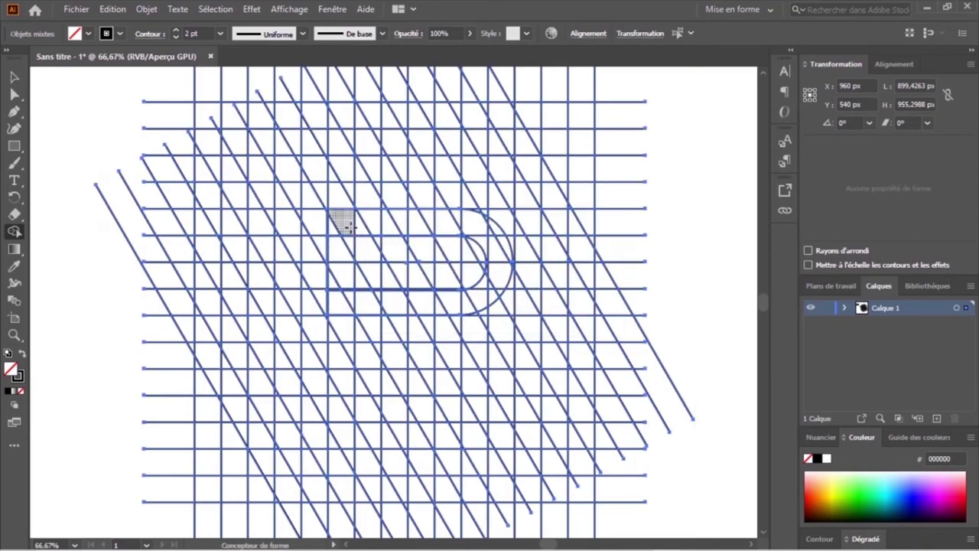
left_click(87, 33)
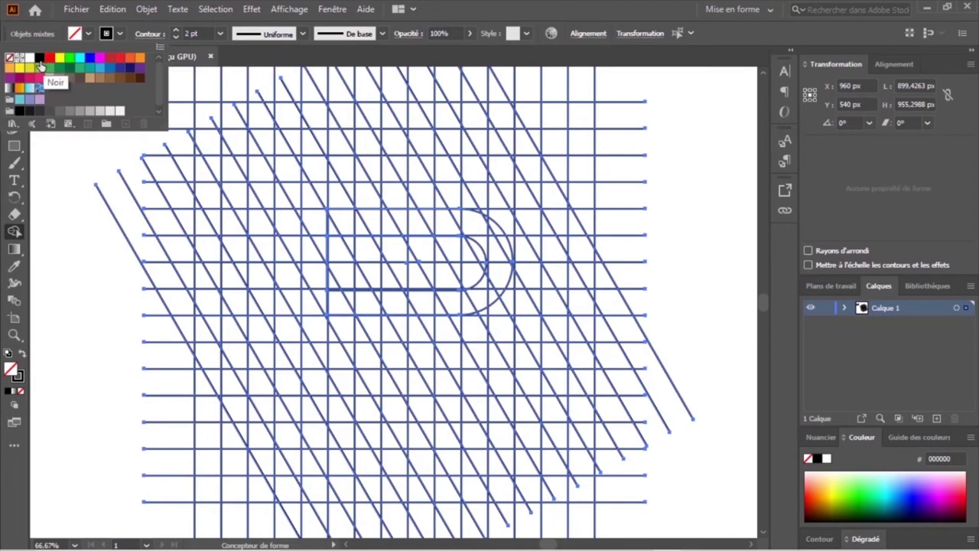
left_click(39, 58)
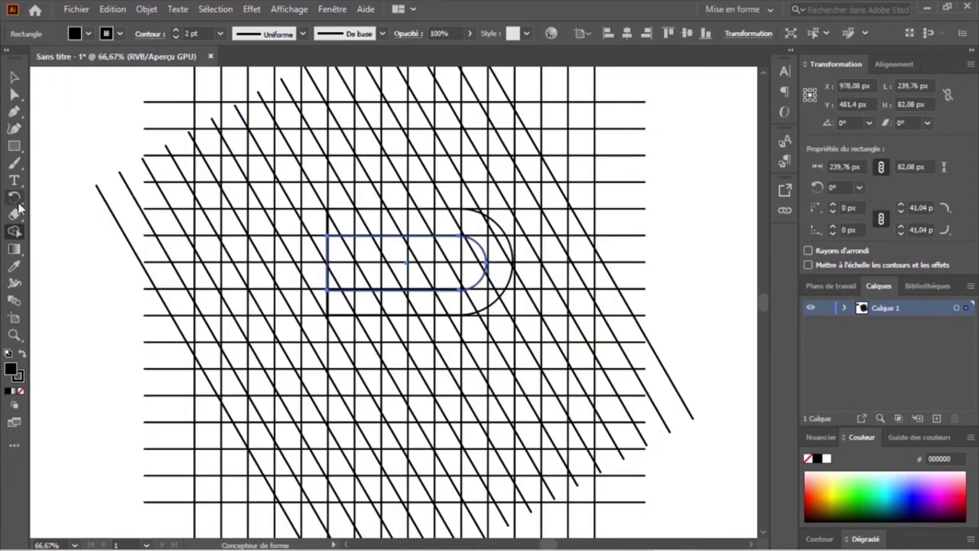
- Reselect all grid lines, trace cells along the D's bottom curve, and reconfirm the black fill
key("ctrl+a")
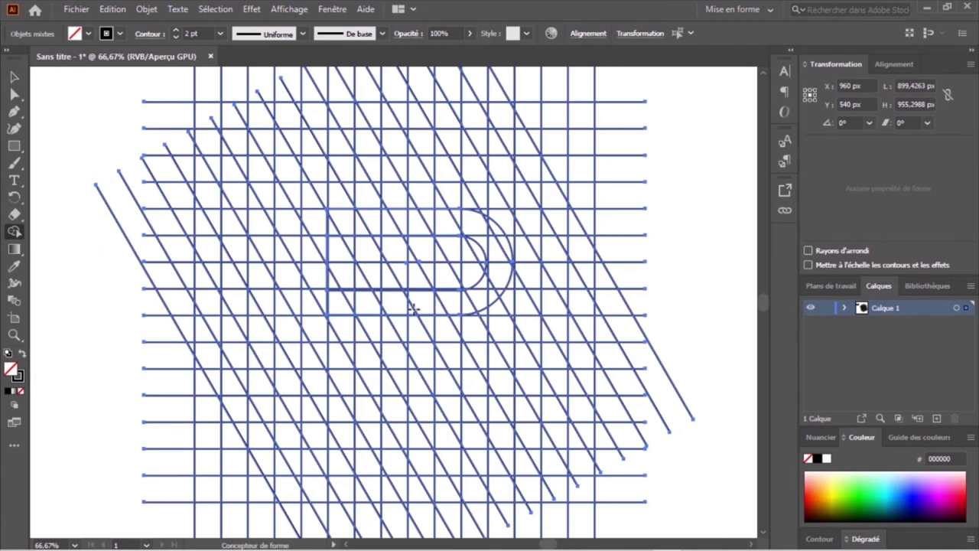
mouse_move(409, 307)
left_mouse_down()
mouse_move(501, 260)
mouse_move(475, 233)
left_mouse_up()
left_click(87, 33)
left_click(39, 58)
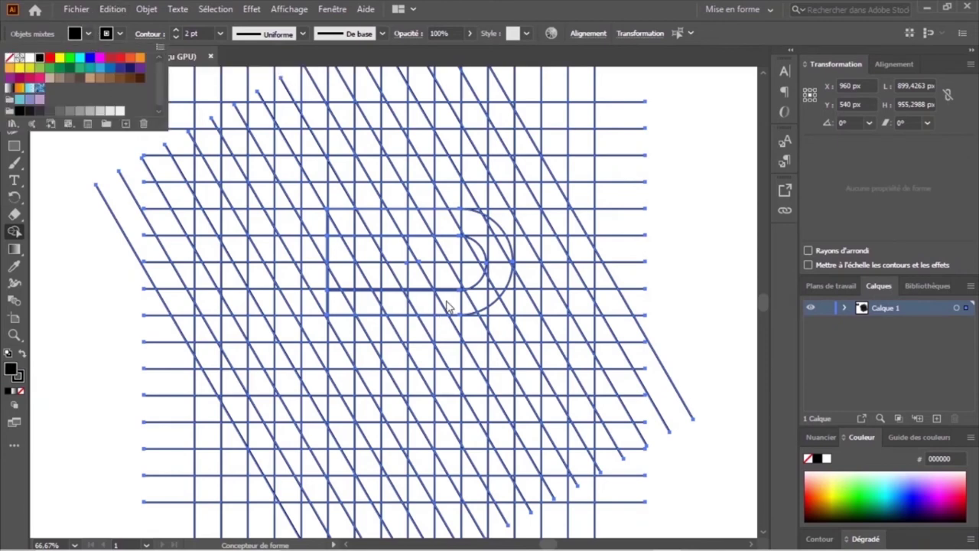
left_click(448, 306)
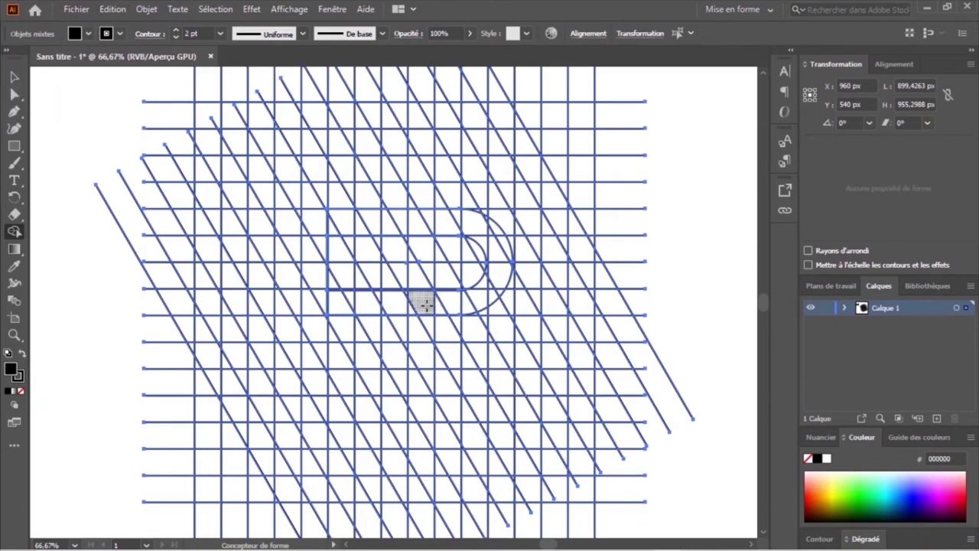
- Merge the grid cells along the D's curve, arc and stem into a solid black D
mouse_move(410, 304)
left_mouse_down()
mouse_move(478, 303)
mouse_move(496, 266)
mouse_move(477, 226)
left_mouse_up()
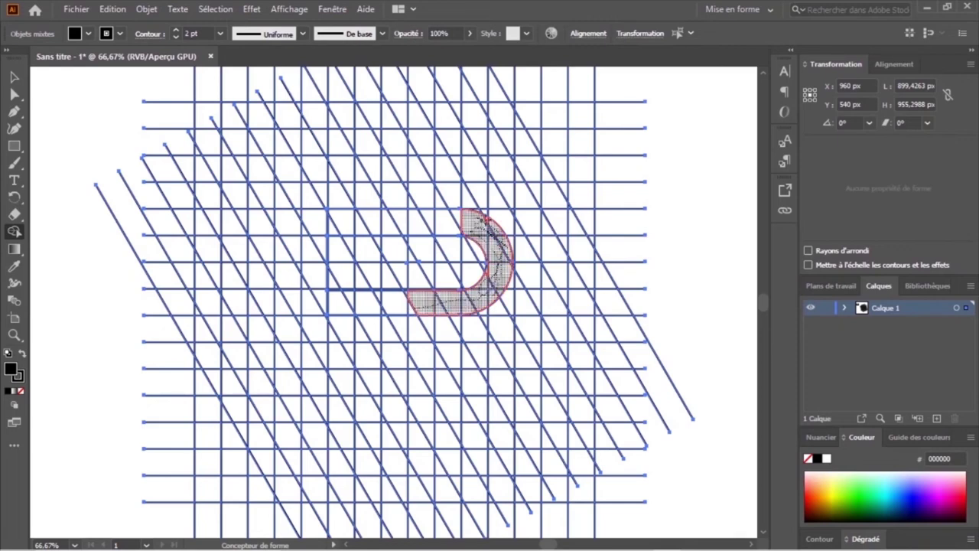
mouse_move(485, 220)
left_mouse_down()
mouse_move(402, 220)
mouse_move(390, 230)
left_mouse_up()
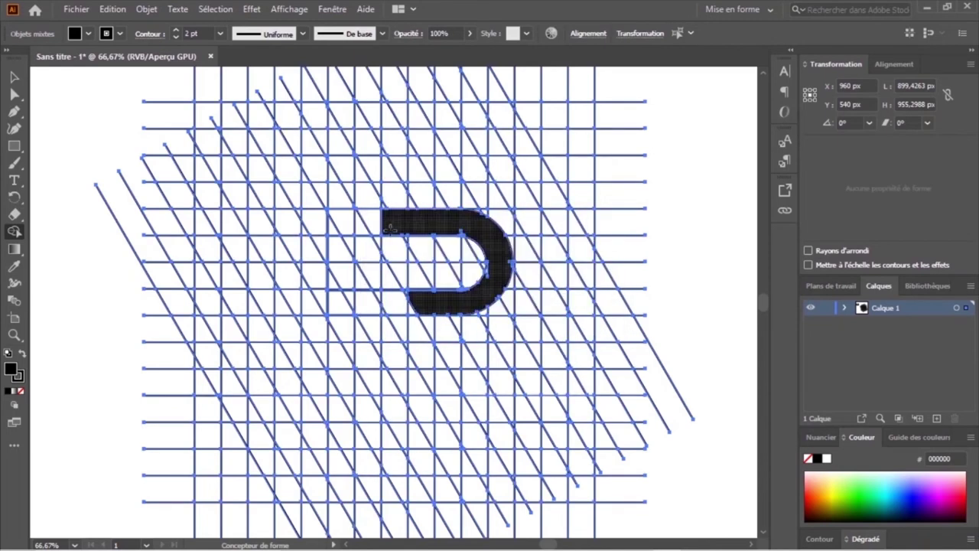
key("ctrl+z")
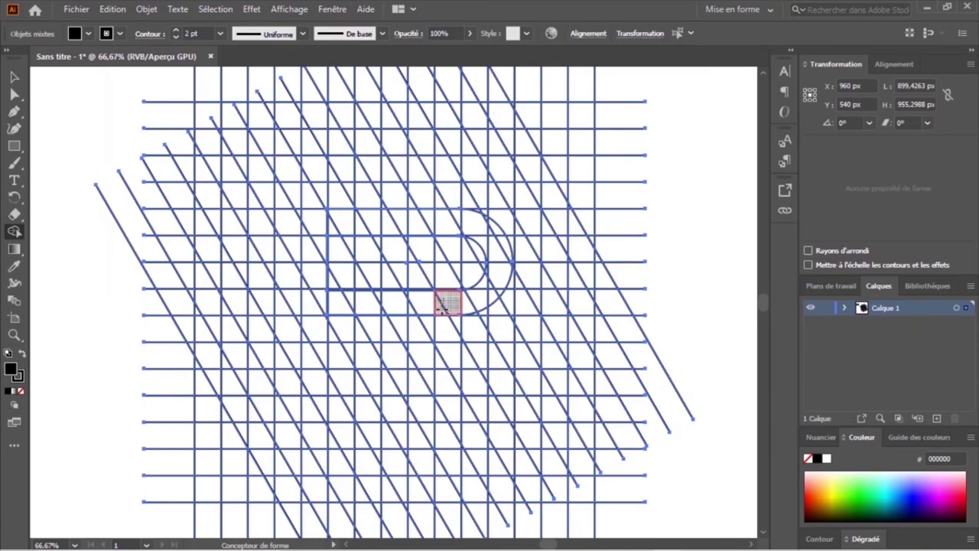
left_click_drag(442, 304, 483, 283)
mouse_move(484, 239)
left_mouse_down()
mouse_move(459, 222)
mouse_move(493, 222)
left_mouse_up()
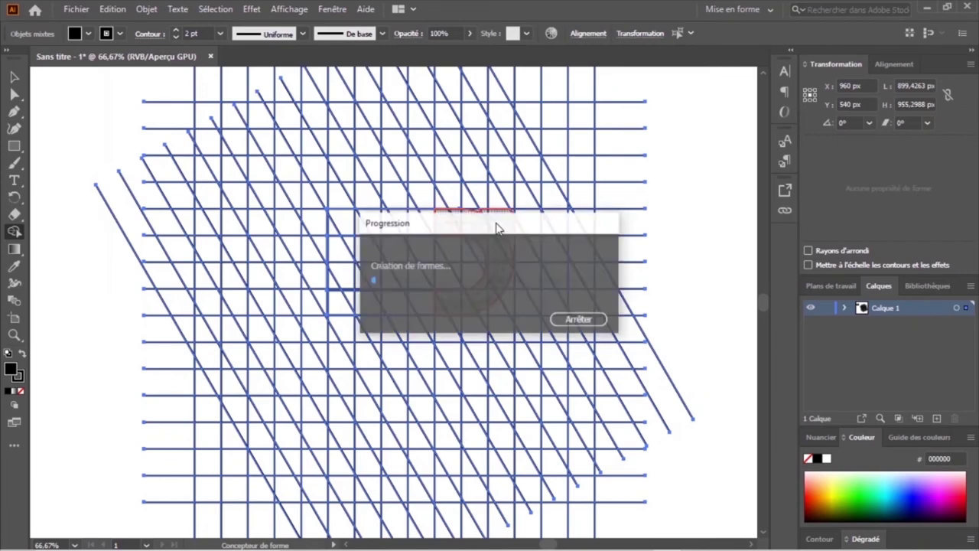
mouse_move(450, 303)
left_mouse_down()
mouse_move(506, 262)
mouse_move(485, 293)
left_mouse_up()
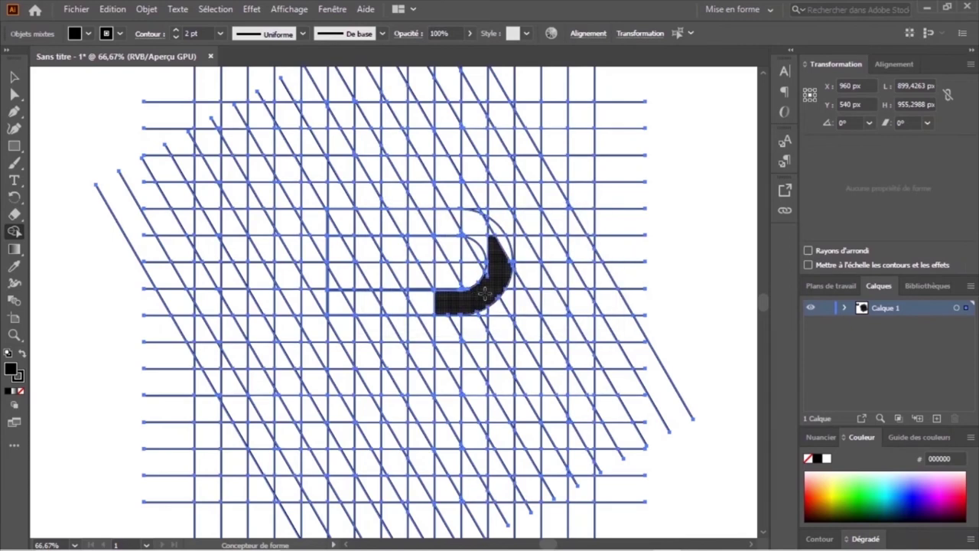
mouse_move(499, 260)
left_mouse_down()
mouse_move(454, 221)
mouse_move(403, 221)
mouse_move(392, 249)
mouse_move(397, 295)
left_mouse_up()
left_click_drag(393, 250, 391, 236)
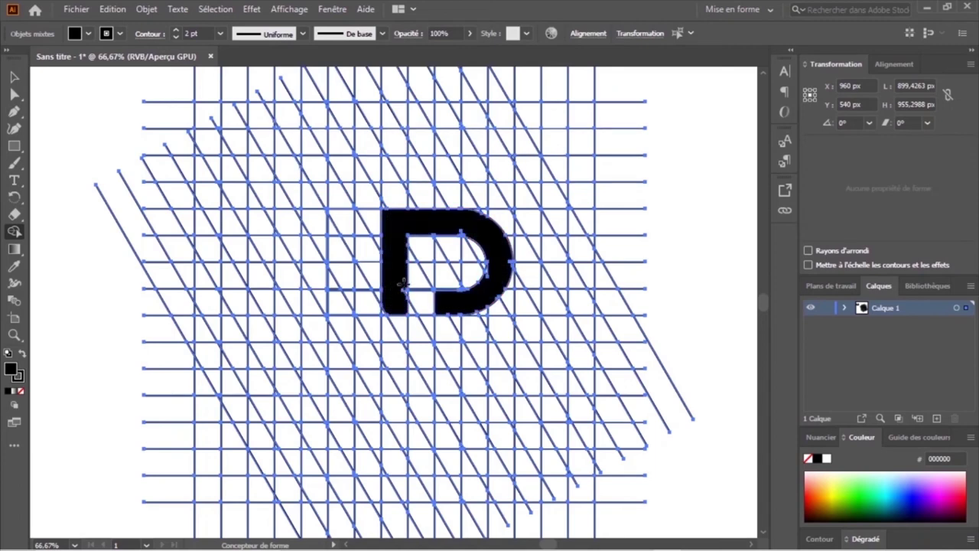
- Zoom in and merge the remaining cells left of the D into the black letters
key("ctrl+1")
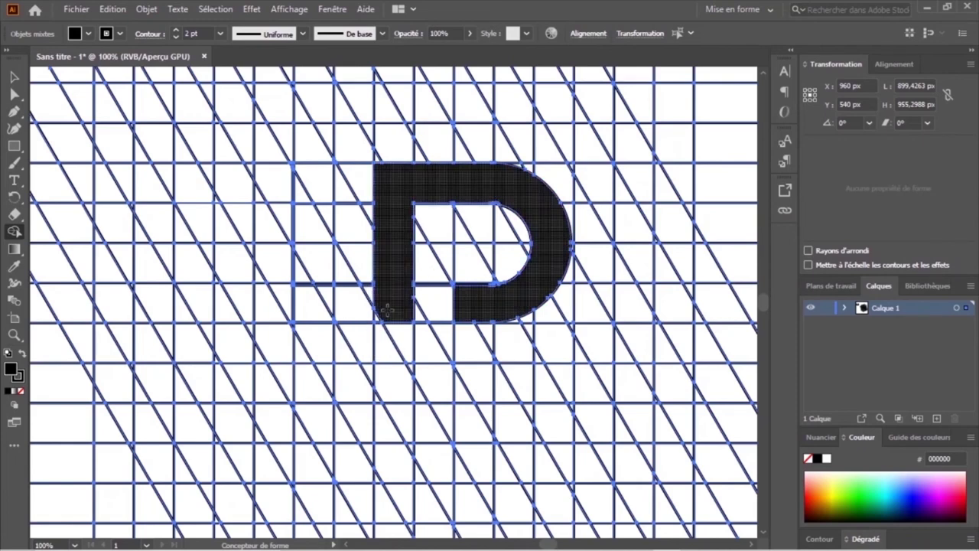
mouse_move(377, 283)
left_mouse_down()
mouse_move(355, 307)
mouse_move(272, 178)
left_mouse_up()
mouse_move(336, 284)
left_mouse_down()
mouse_move(286, 175)
mouse_move(275, 306)
mouse_move(260, 183)
left_mouse_up()
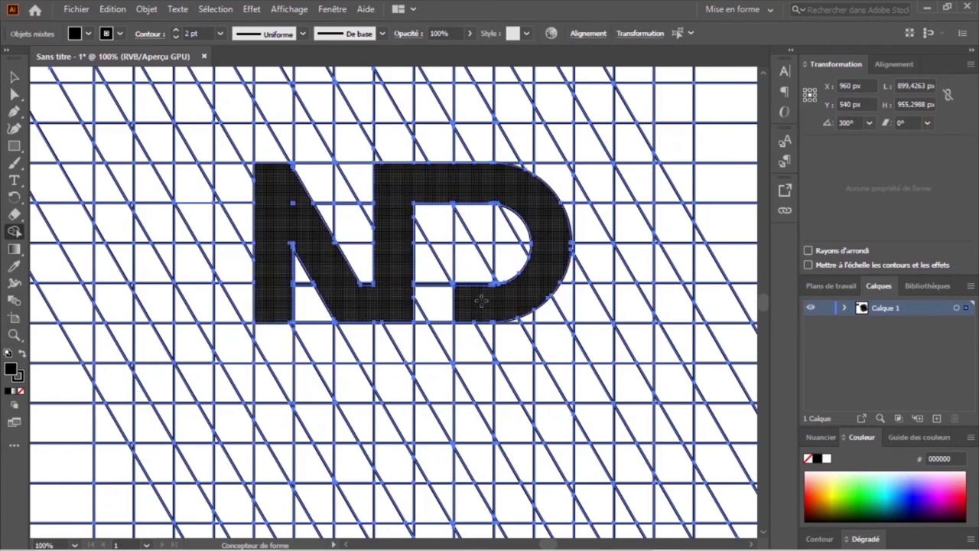
key("ctrl+minus")
key("ctrl+minus")
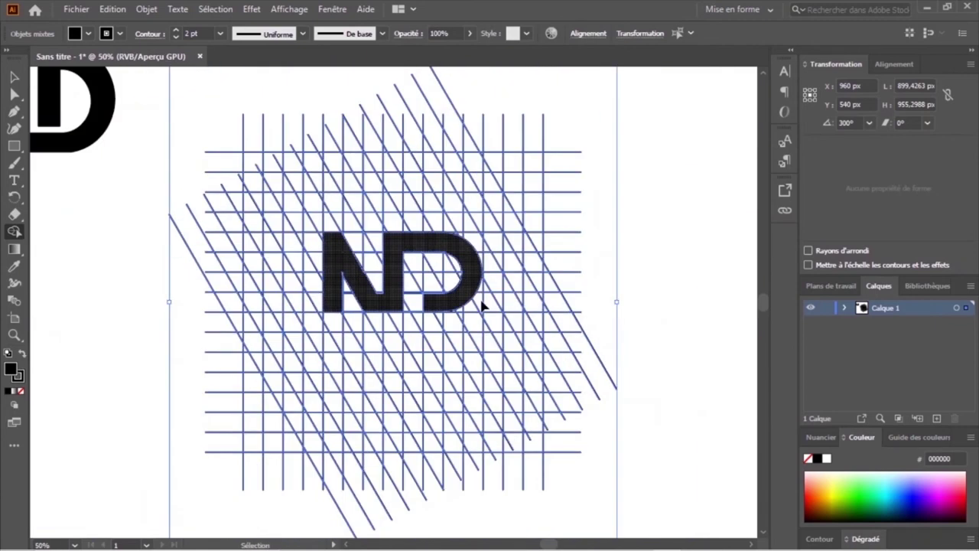
key("ctrl+minus")
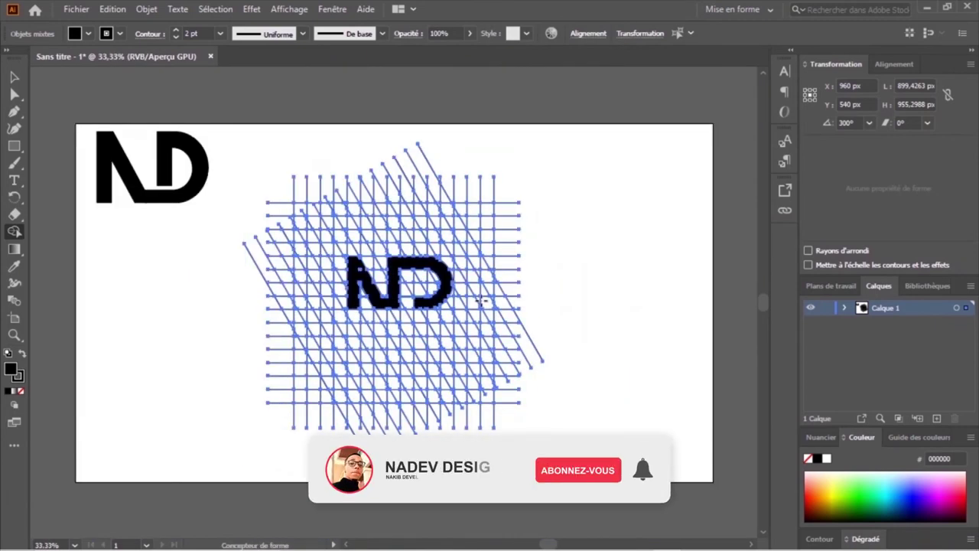
left_click(13, 78)
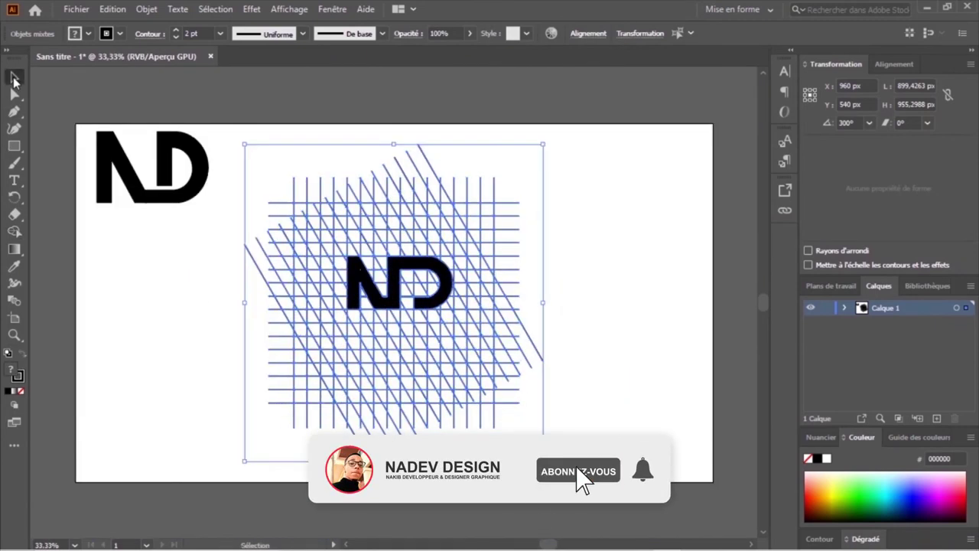
left_click(144, 332)
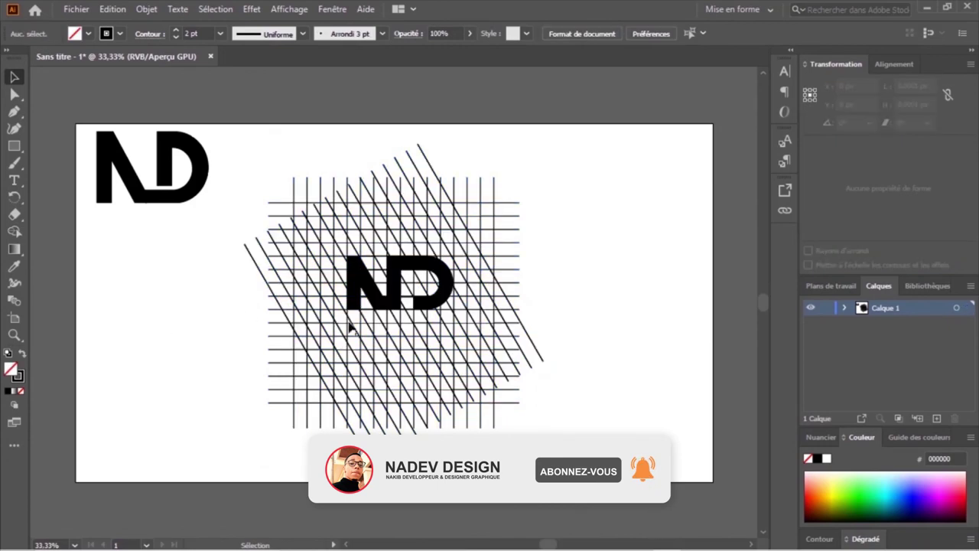
left_click(392, 304)
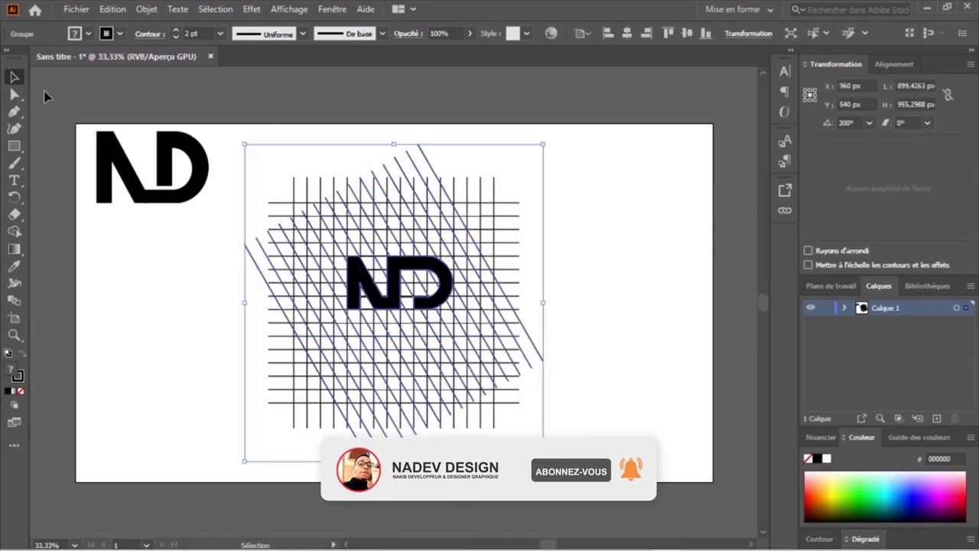
- Move the built ND monogram to the artboard's left, below the first logo
left_click(196, 397)
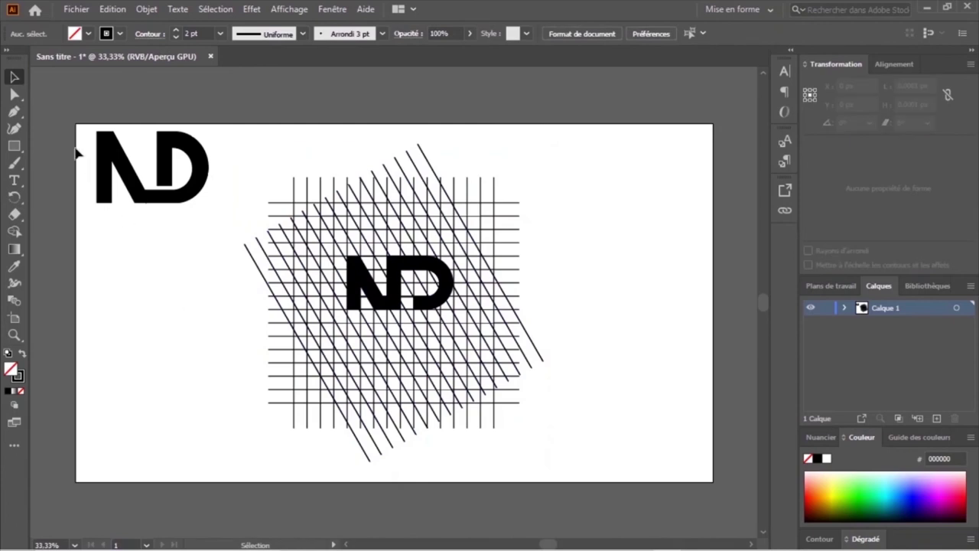
left_click(15, 95)
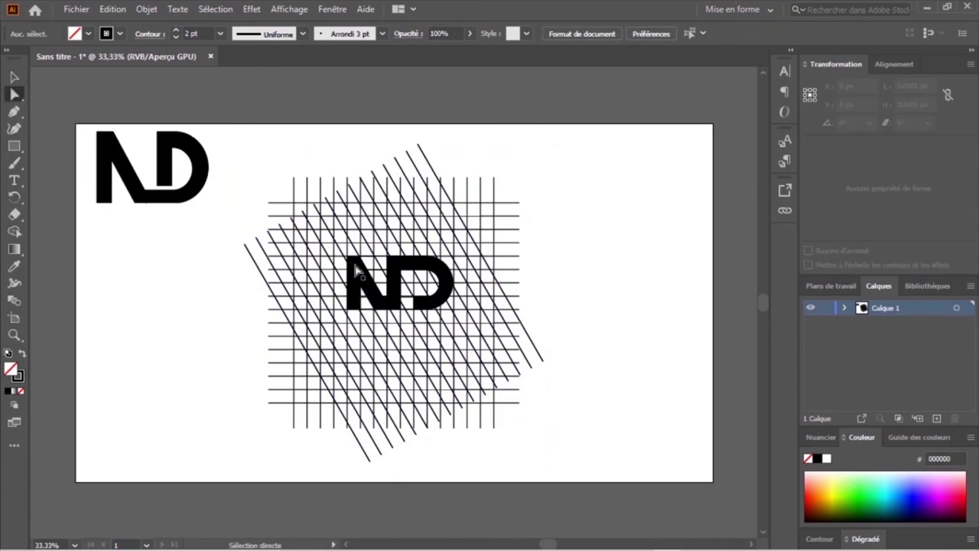
left_click(353, 259)
left_click(16, 79)
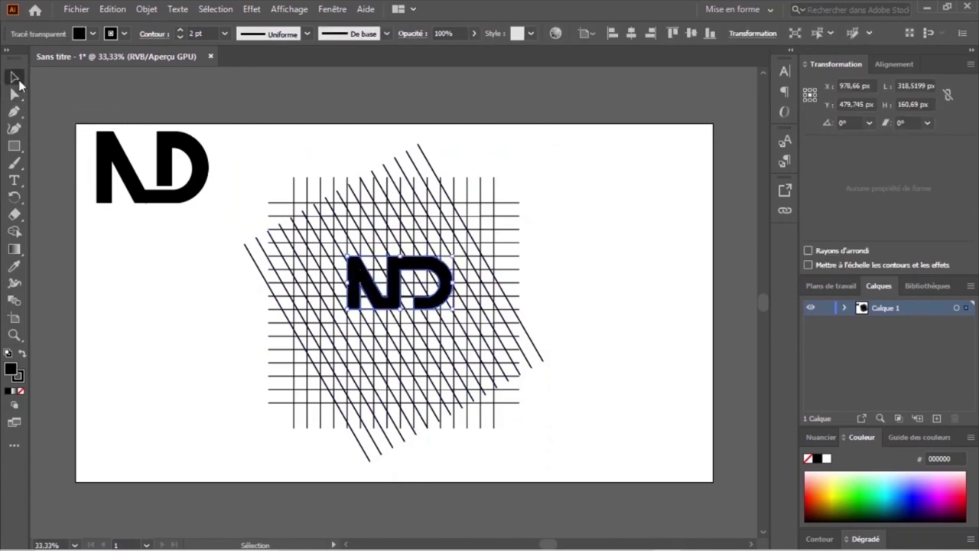
left_click_drag(395, 269, 148, 273)
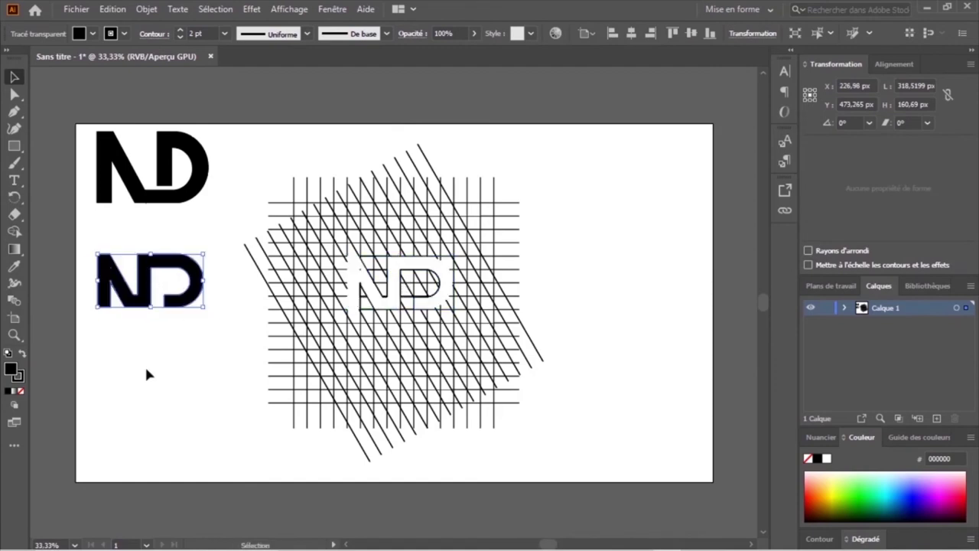
left_click(152, 381)
- Expand the construction grid's fill and stroke, then ungroup it
left_click(143, 302)
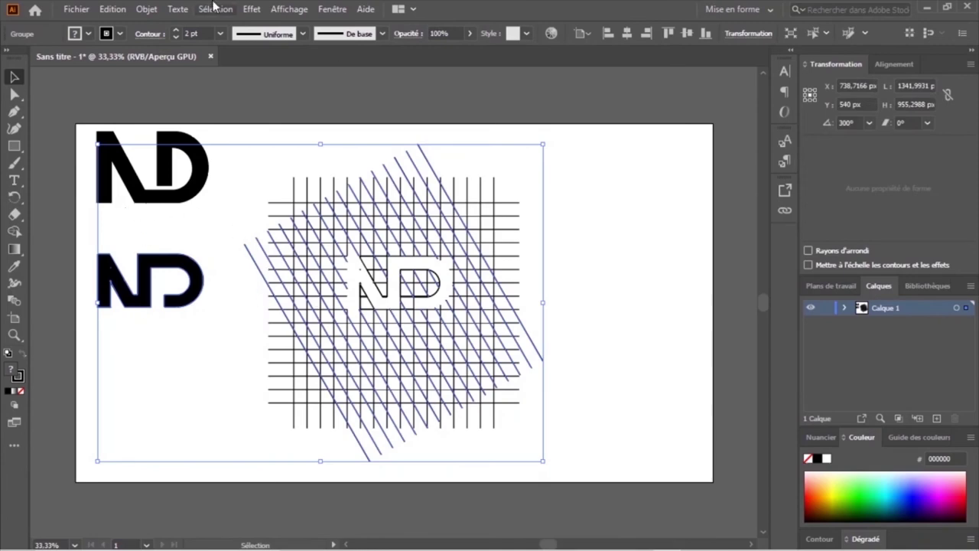
left_click(151, 9)
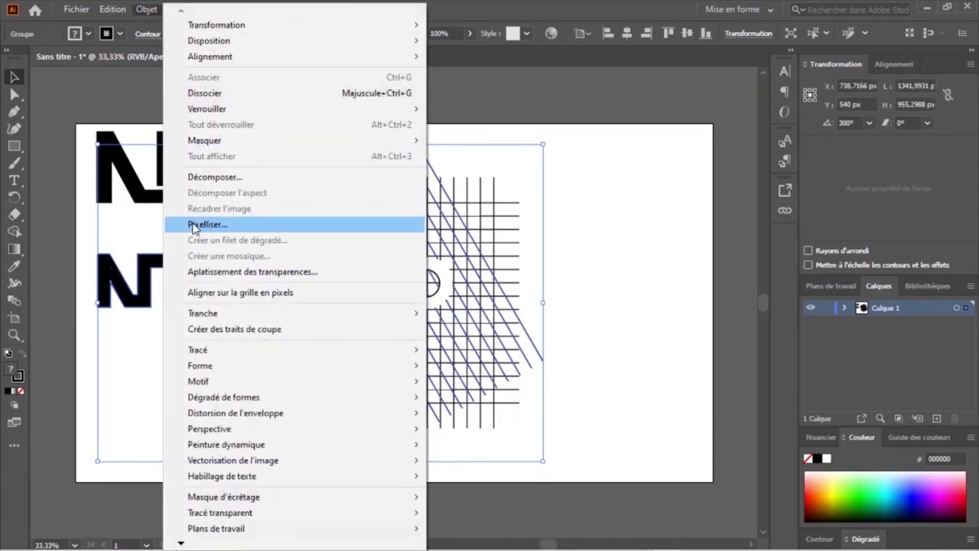
left_click(216, 177)
left_click(470, 364)
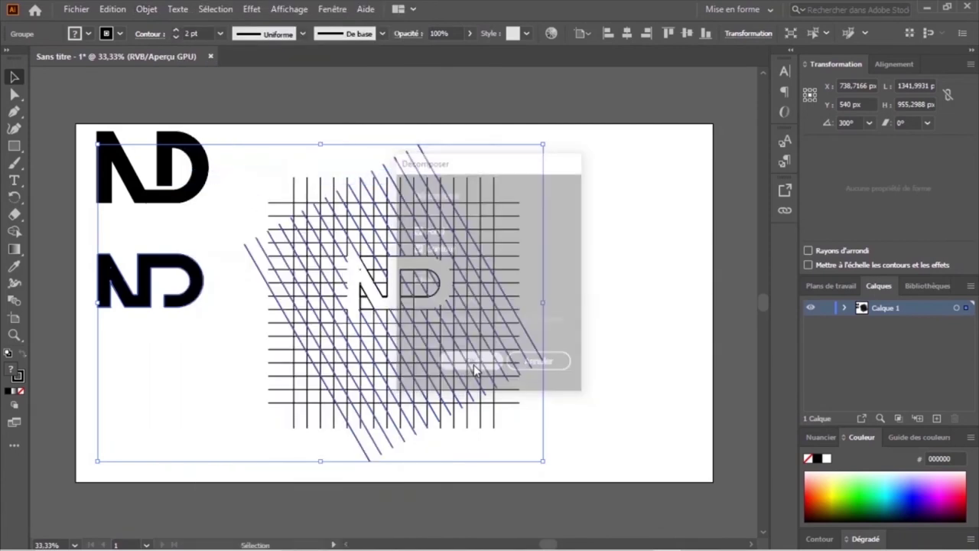
right_click(396, 331)
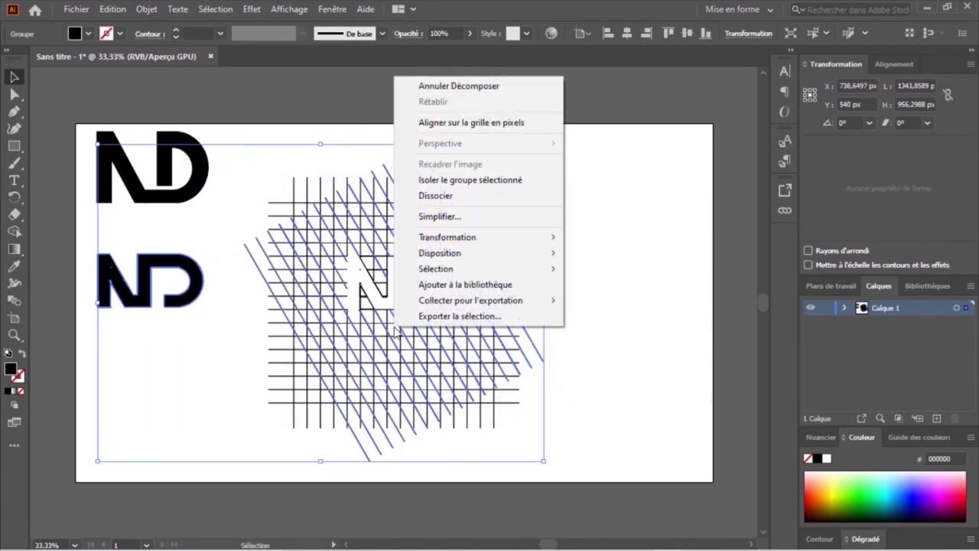
left_click(433, 198)
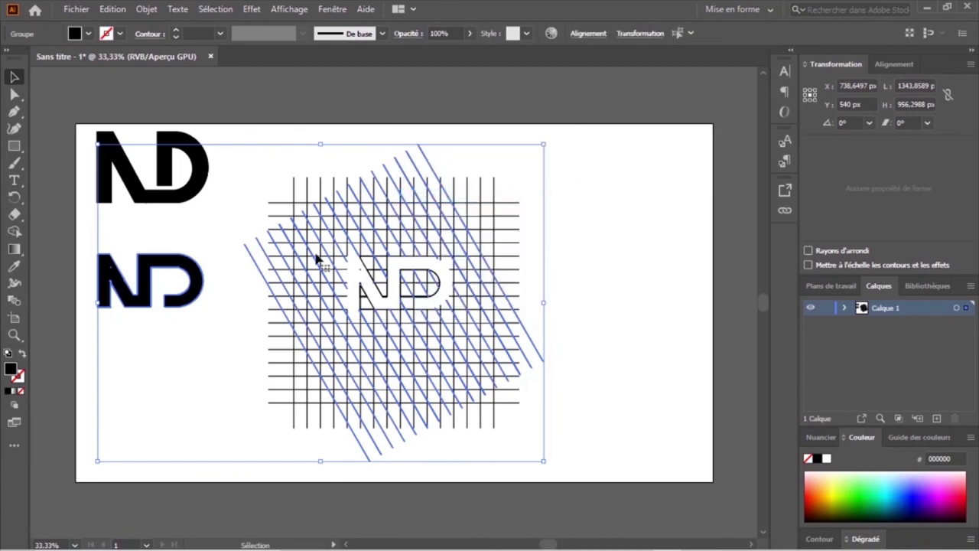
- Marquee-select the whole construction grid and delete it
left_click(616, 325)
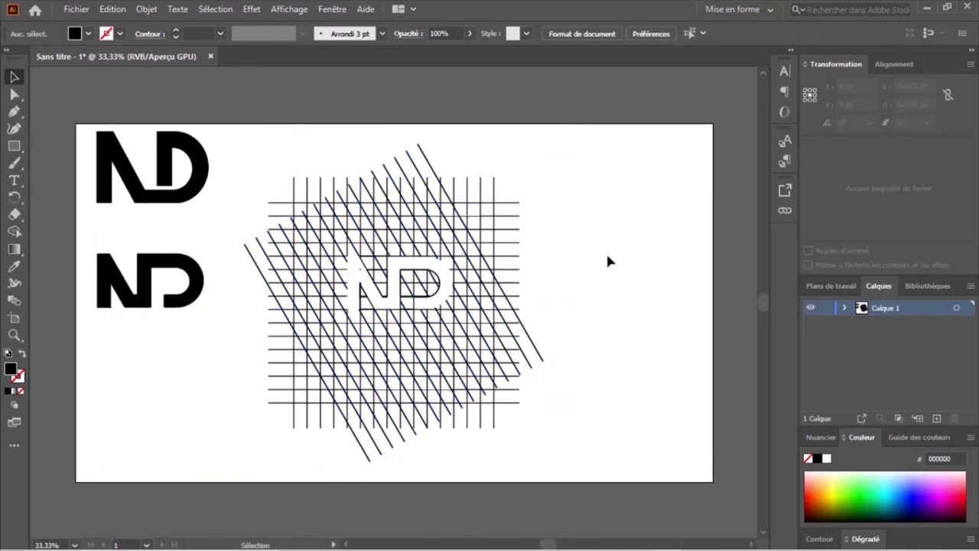
left_click_drag(607, 257, 388, 267)
left_click_drag(272, 415, 261, 421)
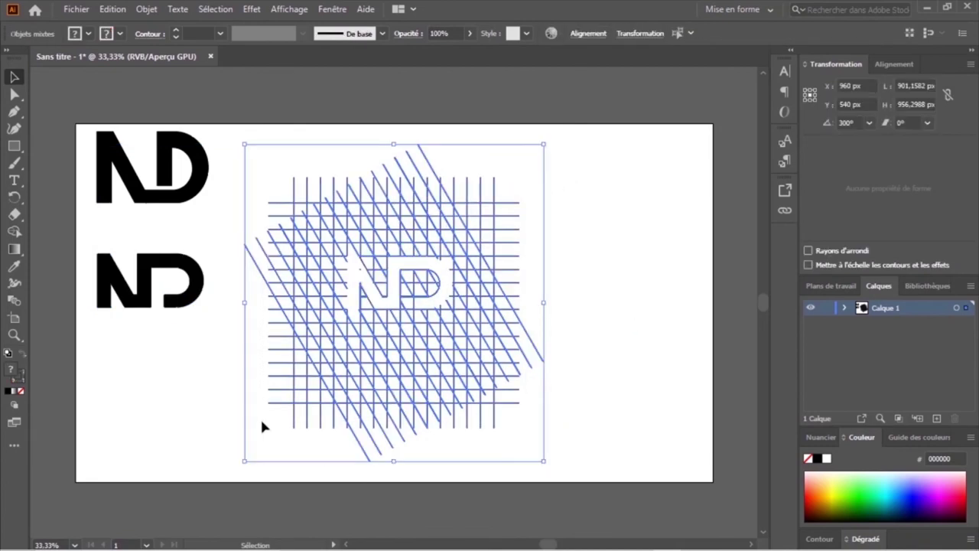
key("Delete")
- Move the lower ND beside the first, give it a 6 pt outline, and enlarge it to 381 × 193 px
left_click_drag(193, 295, 342, 195)
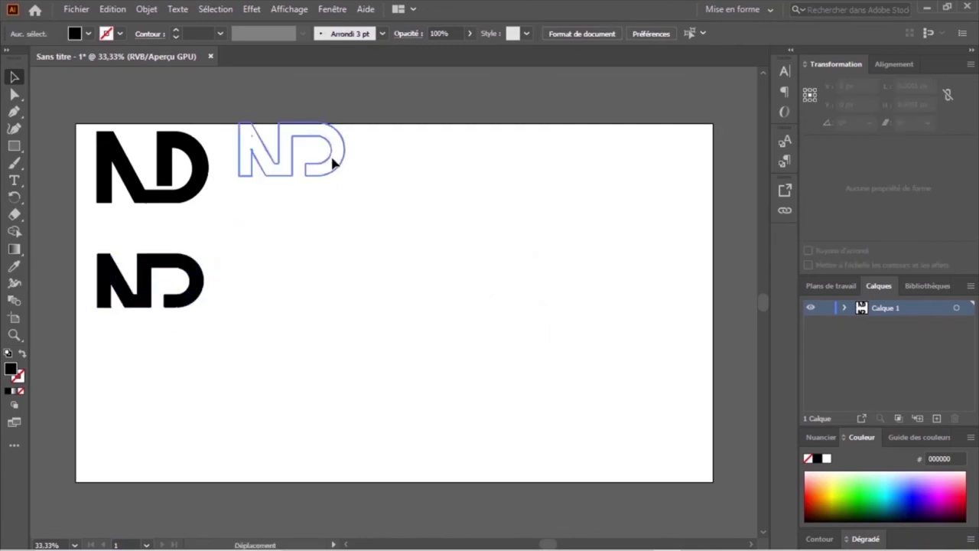
left_click(175, 31)
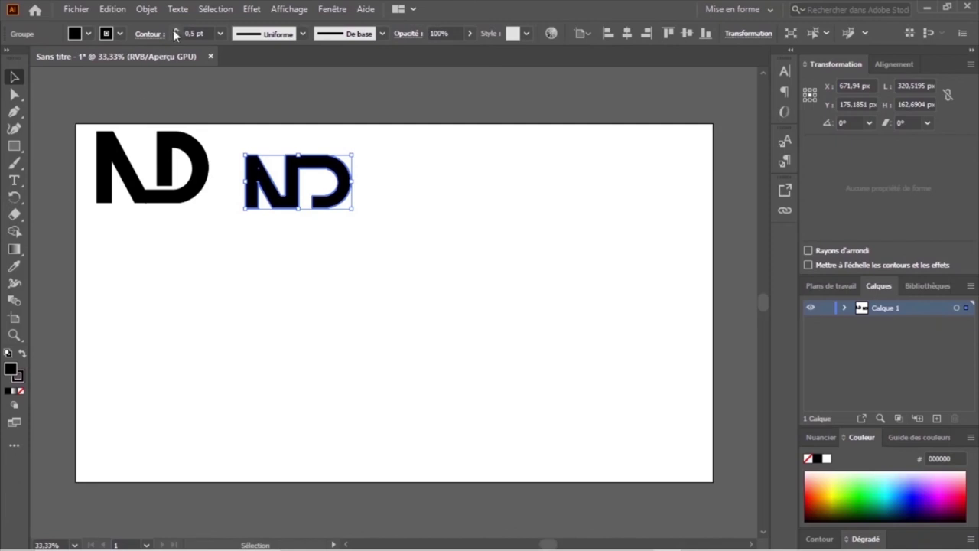
left_click(175, 31)
left_click(175, 31)
left_click(175, 32)
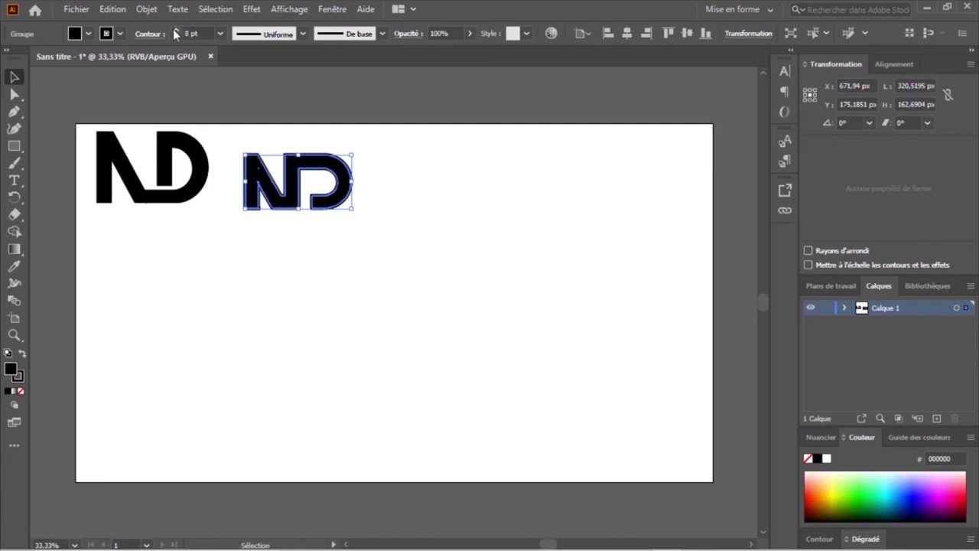
left_click(175, 31)
left_click(175, 31)
left_click(175, 32)
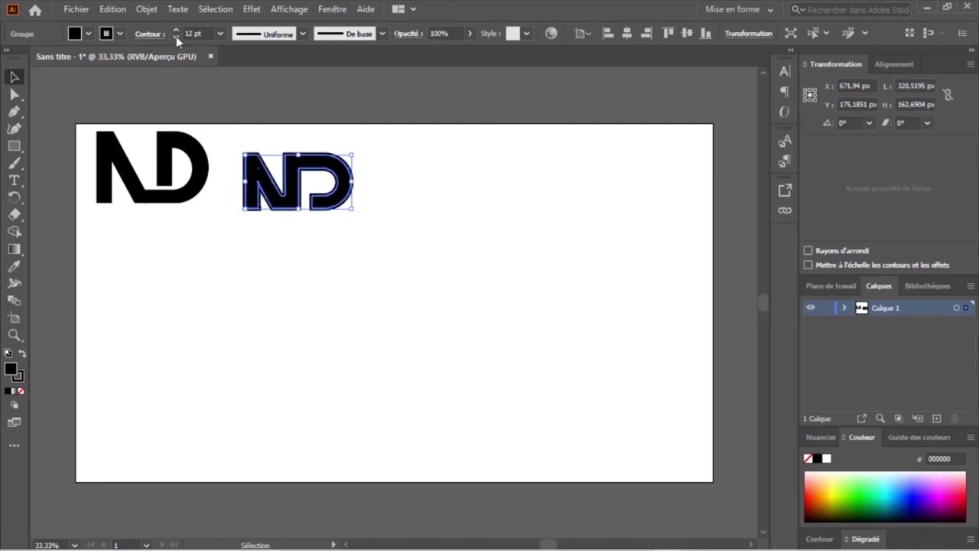
left_click(175, 36)
left_click(175, 36)
left_click(175, 36)
left_click(175, 36)
left_click(175, 36)
left_click(176, 36)
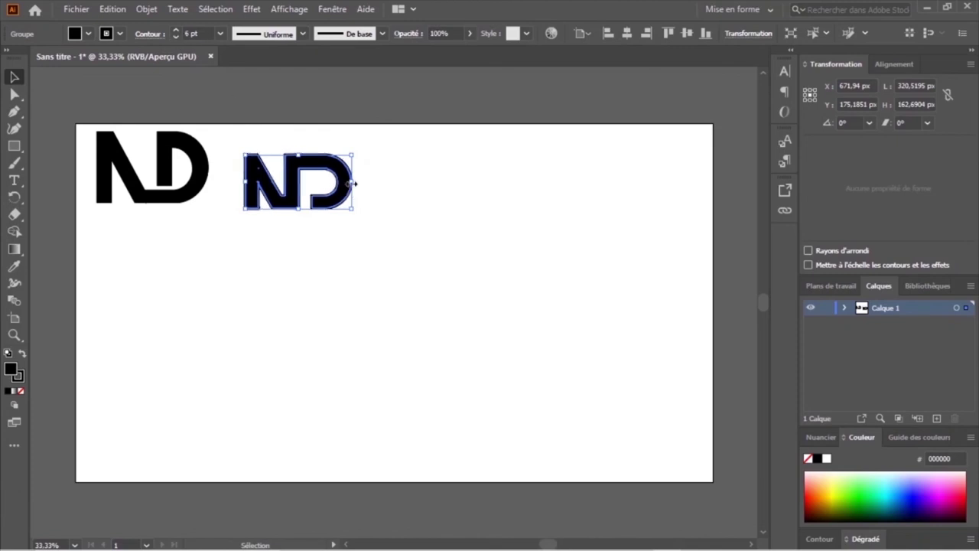
mouse_move(354, 183)
left_mouse_down()
mouse_move(369, 190)
mouse_move(329, 203)
left_mouse_up()
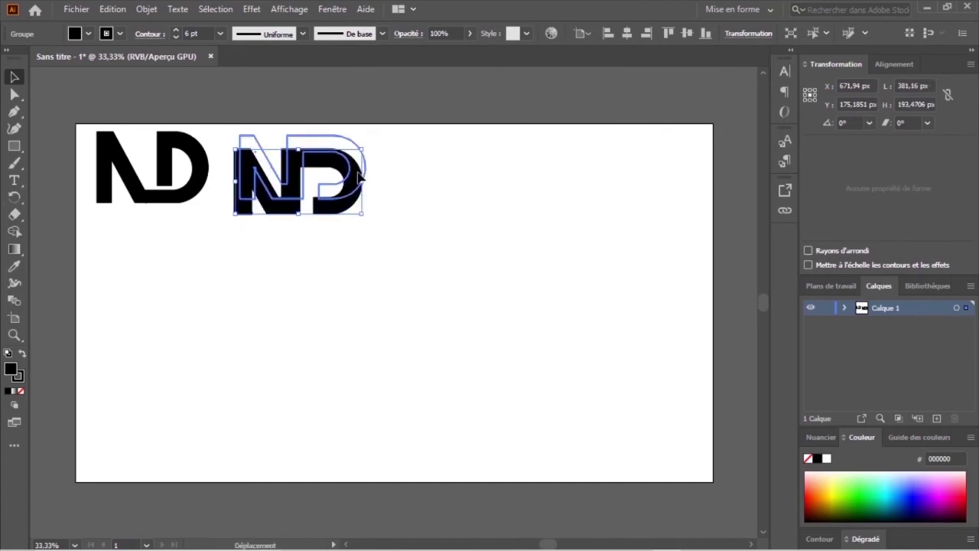
left_click(231, 327)
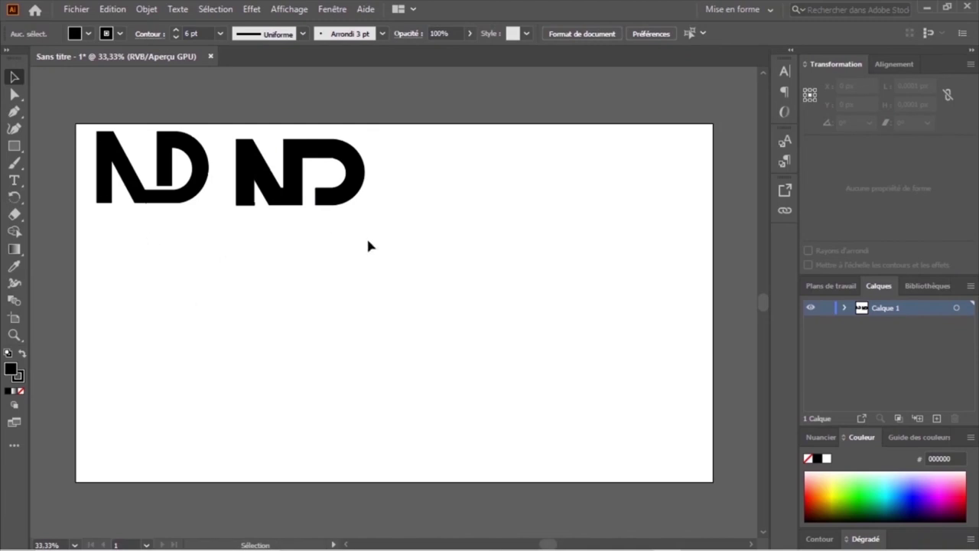
- Draw an orange-filled rectangle covering the artboard's right half
key("m")
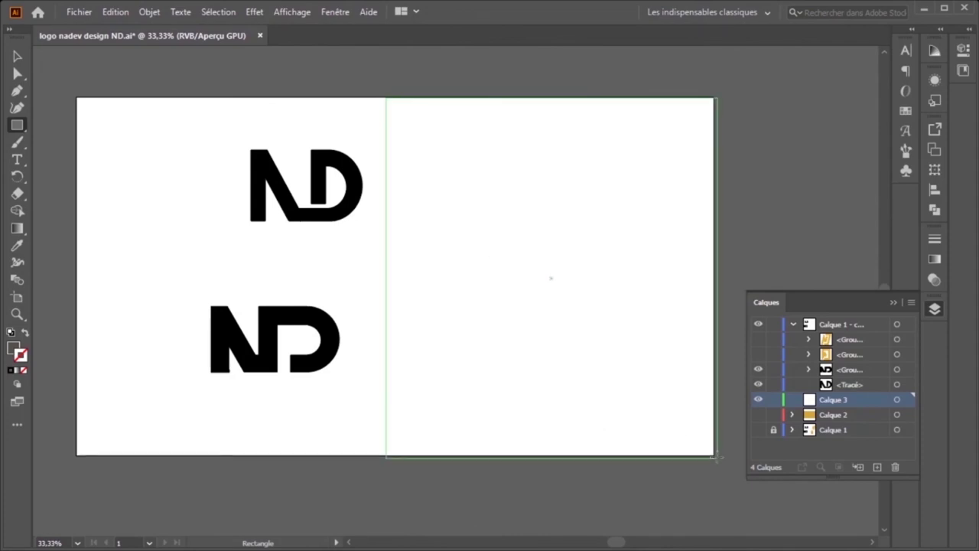
left_click_drag(386, 97, 711, 455)
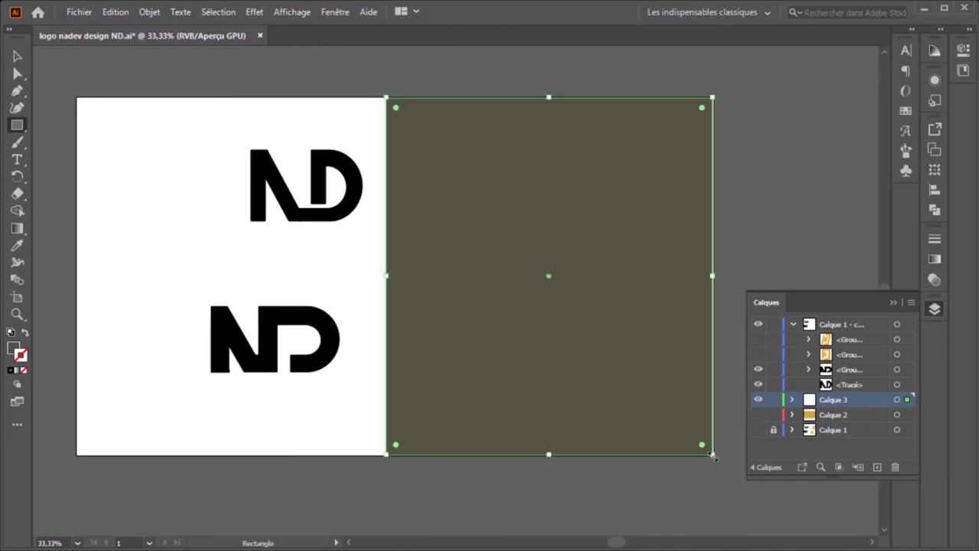
left_click(906, 110)
left_click(867, 90)
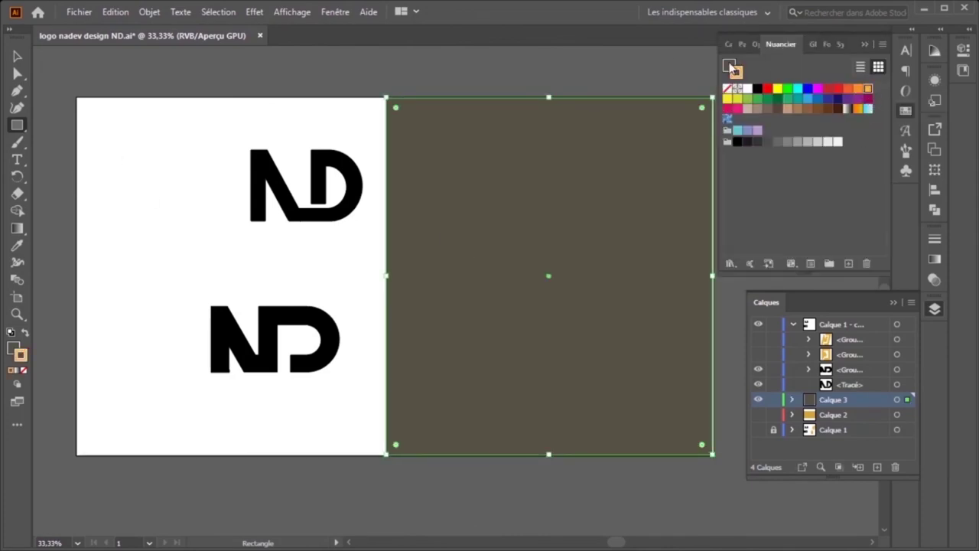
left_click(868, 90)
- Place one ND logo on the orange half and centre the other on the white half
key("v")
left_click_drag(257, 366, 215, 287)
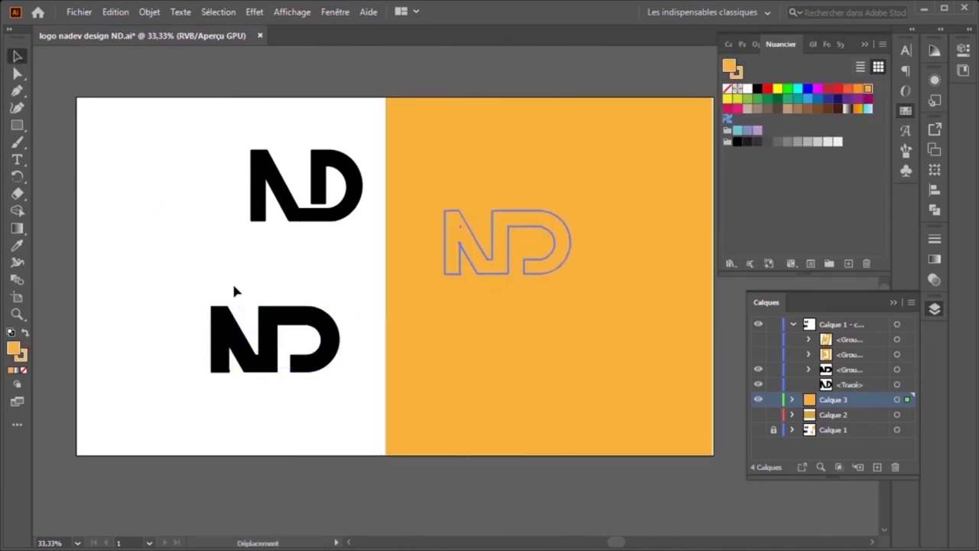
left_click_drag(346, 222, 594, 294)
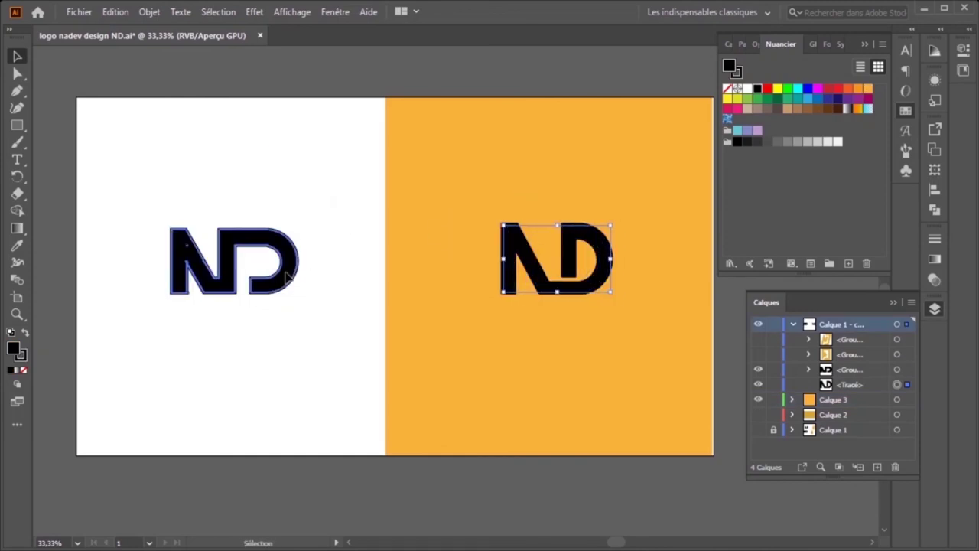
left_click_drag(230, 264, 231, 251)
left_click(374, 280)
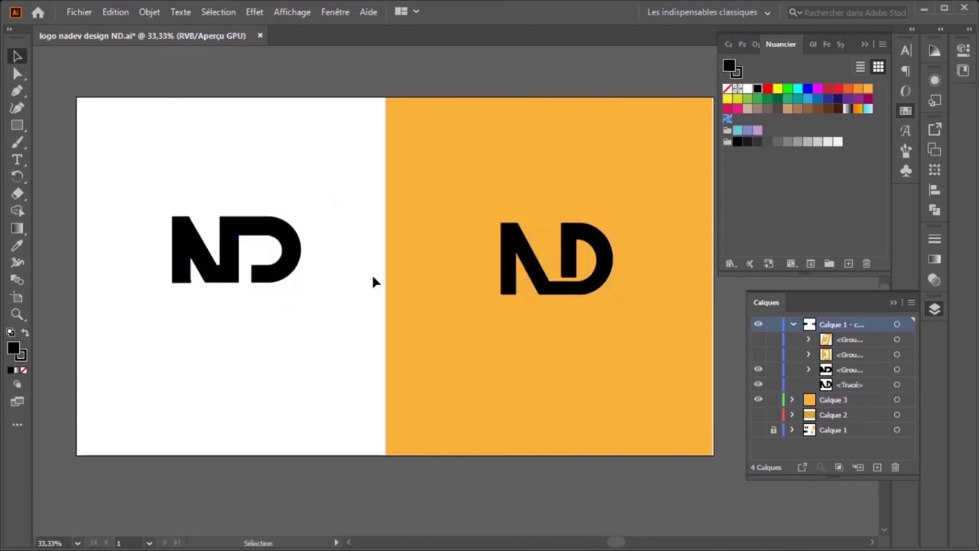
- Add the caption 'NADEV DESIGN' under the white-side logo and enlarge it to about 100 pt
left_click(17, 159)
left_click(156, 362)
type("N")
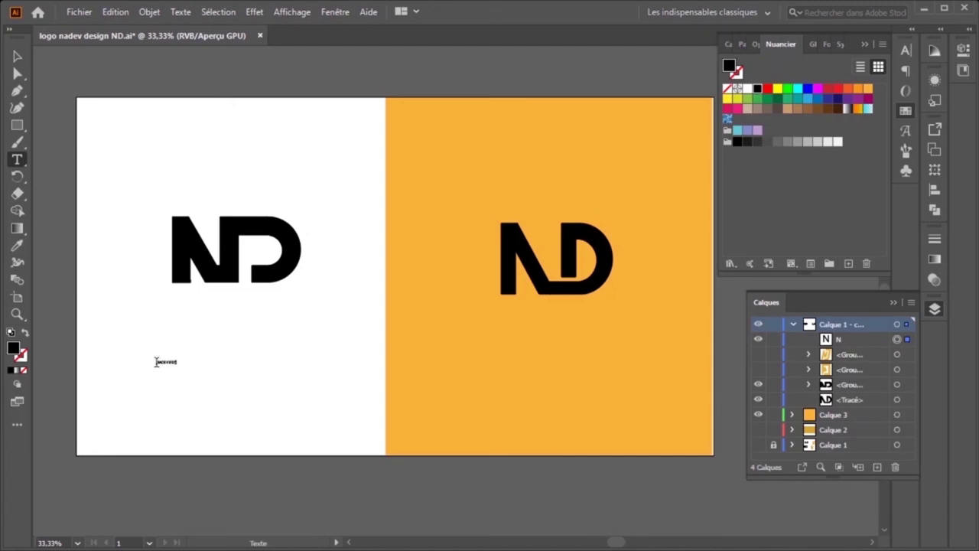
key("ctrl+a")
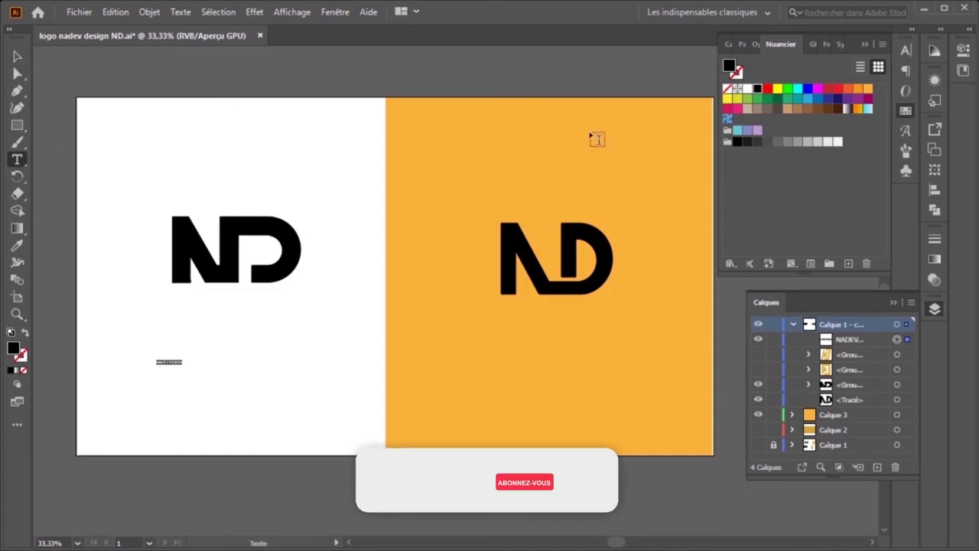
left_click(905, 50)
left_click(752, 107)
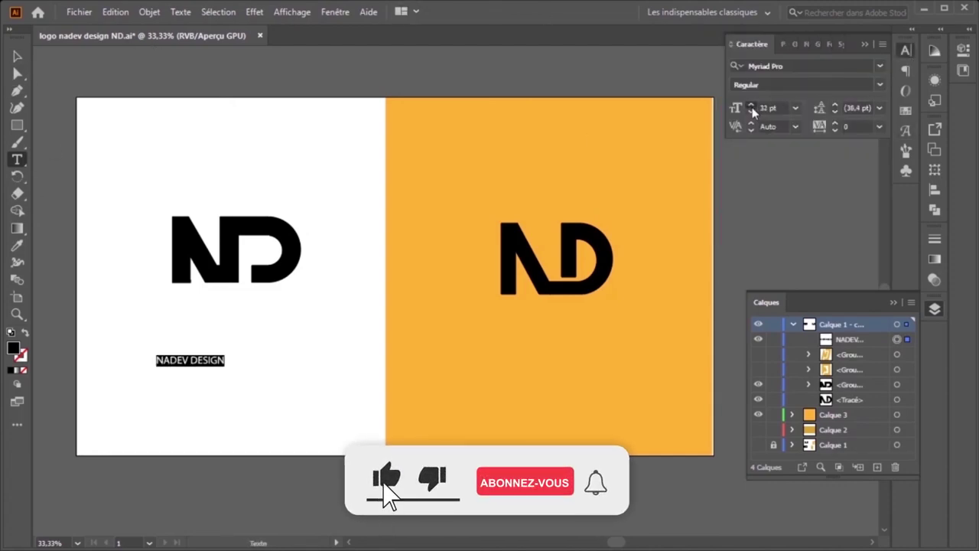
left_click_drag(751, 107, 752, 107)
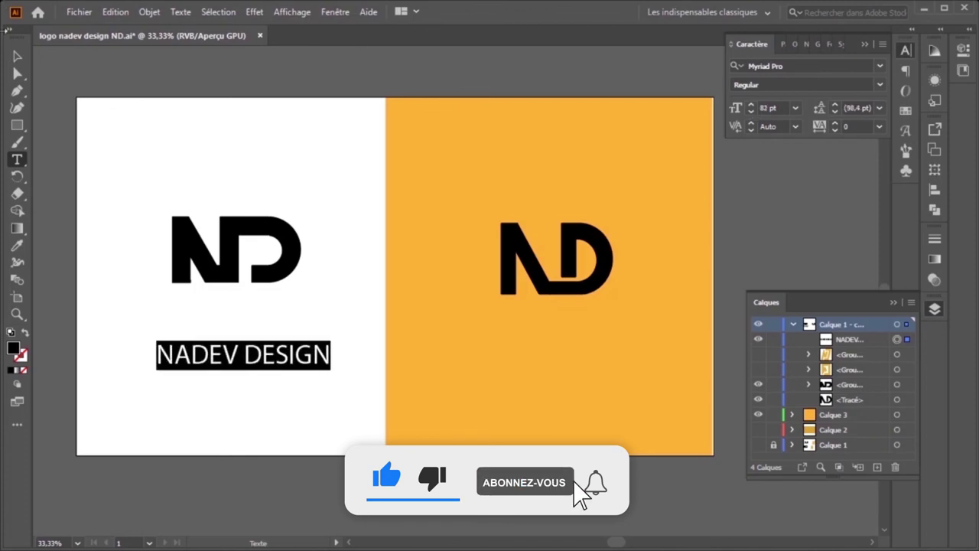
key("Escape")
left_click_drag(299, 371, 250, 349)
key("ctrl+shift+period")
key("ctrl+shift+period")
key("ctrl+shift+period")
key("ctrl+shift+period")
key("ctrl+shift+period")
key("ctrl+shift+period")
key("ctrl+shift+period")
key("ctrl+shift+period")
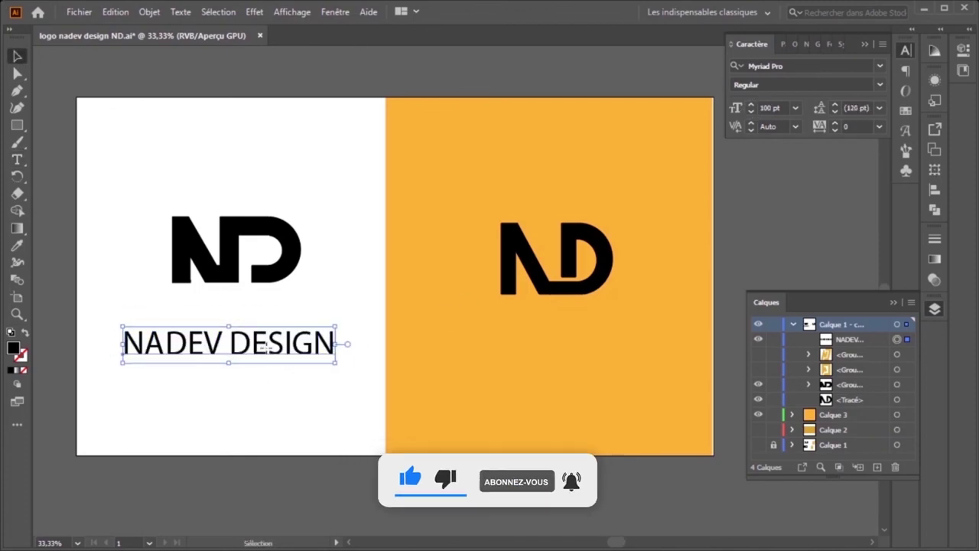
- Set the caption font to Impact and place a copy beneath the orange-side logo
left_click(765, 66)
type("Impact")
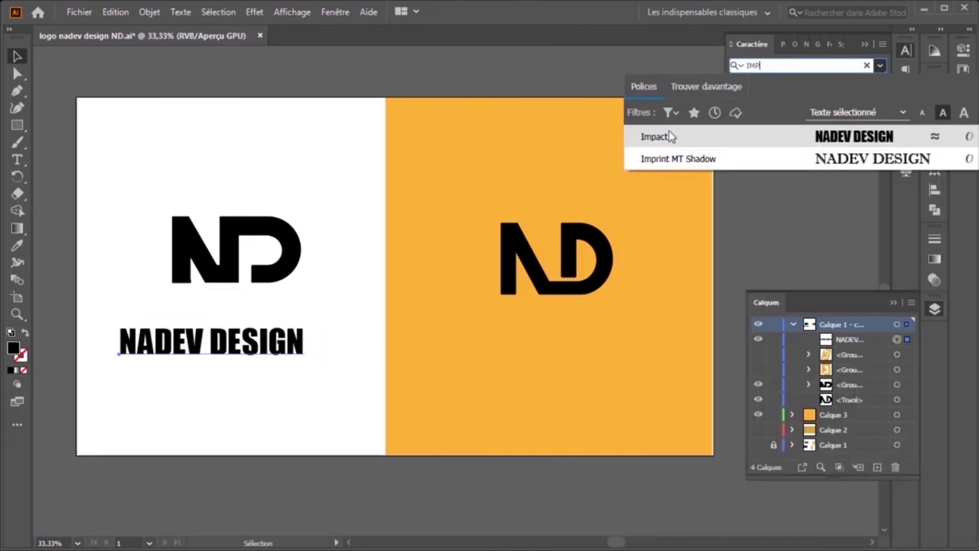
left_click(665, 135)
scroll(769, 107, "up", 7)
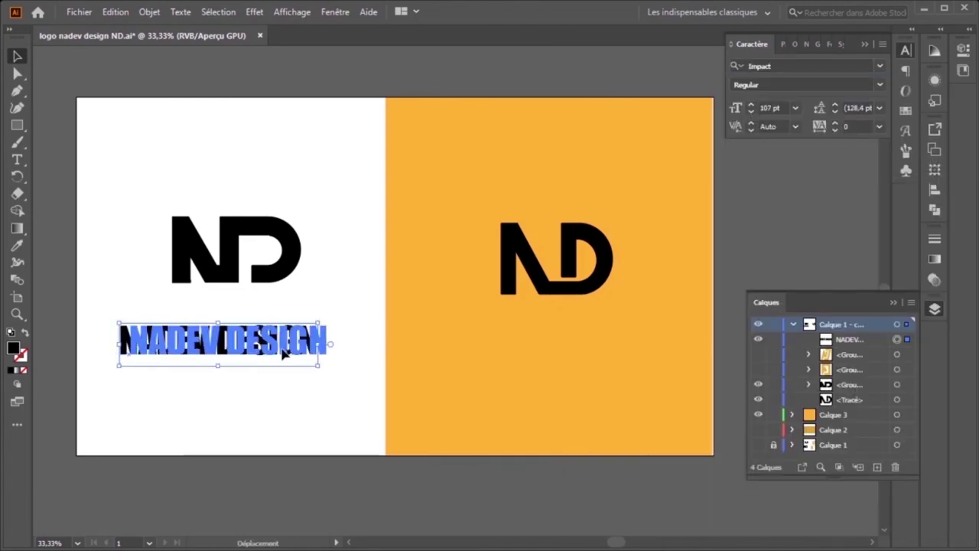
left_click_drag(221, 340, 563, 342)
left_click(289, 207)
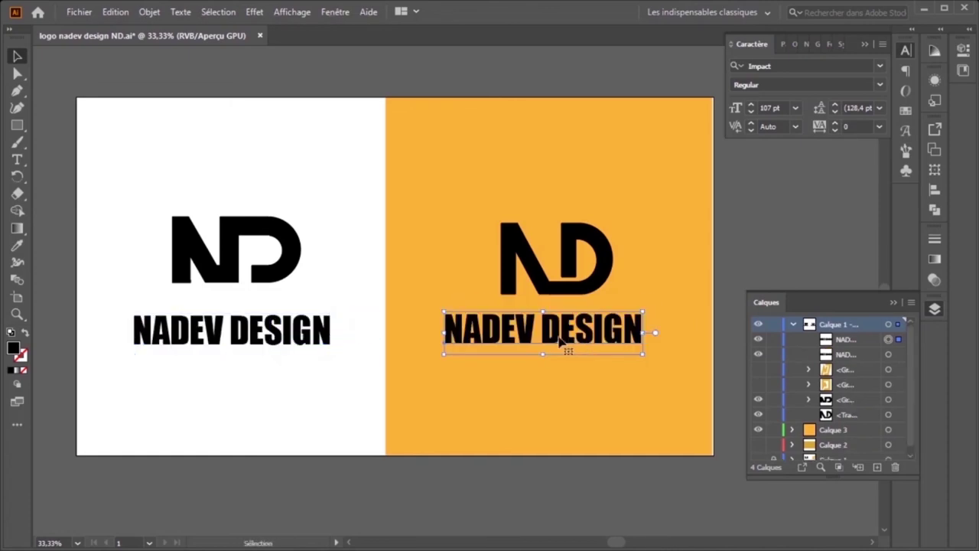
left_click(566, 252)
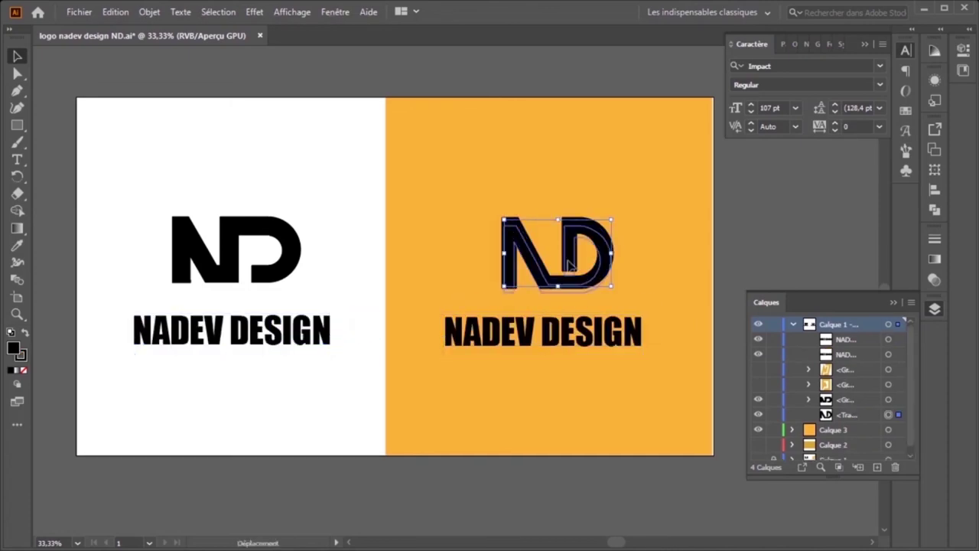
- Fill the white-side ND monogram orange and recolor the orange-side caption
left_click(295, 260)
left_click(905, 111)
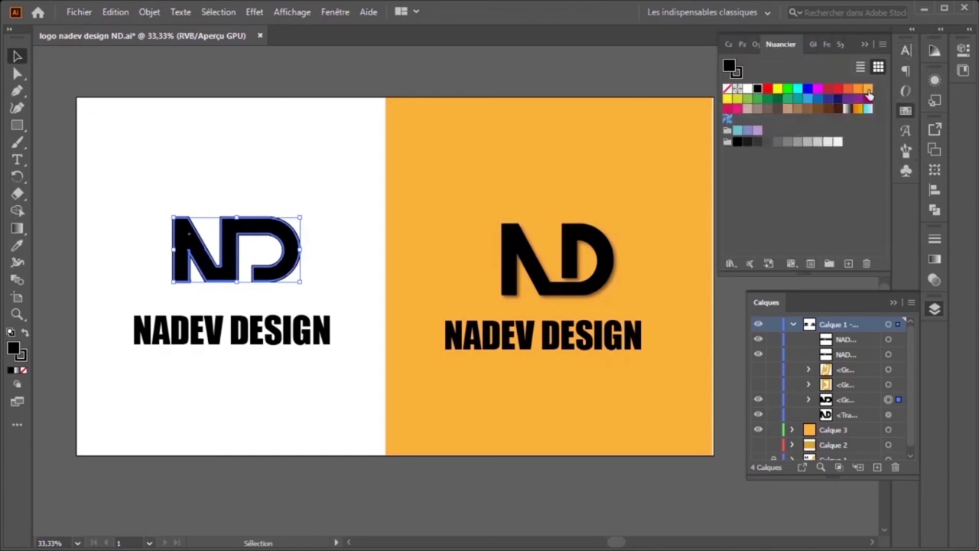
left_click(868, 92)
left_click(254, 11)
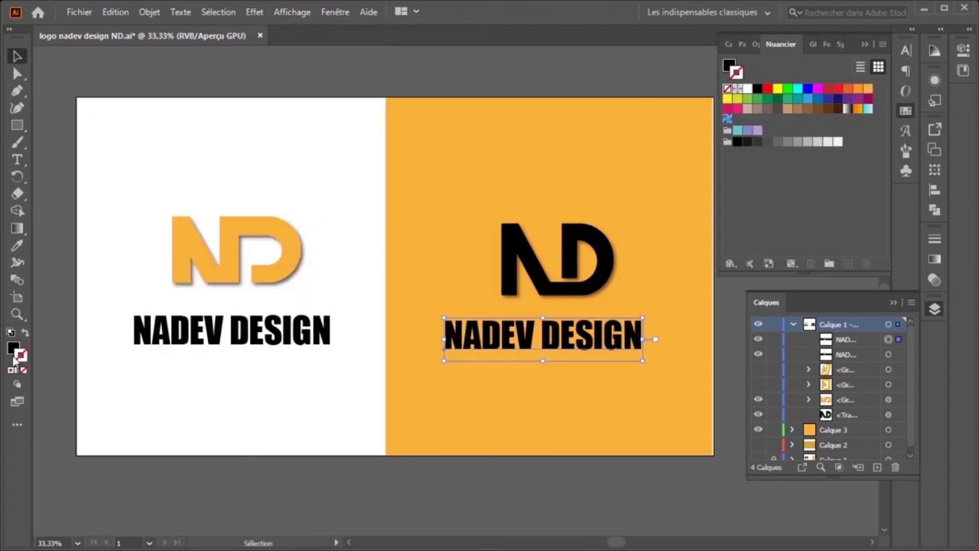
left_click(11, 369)
left_click(748, 89)
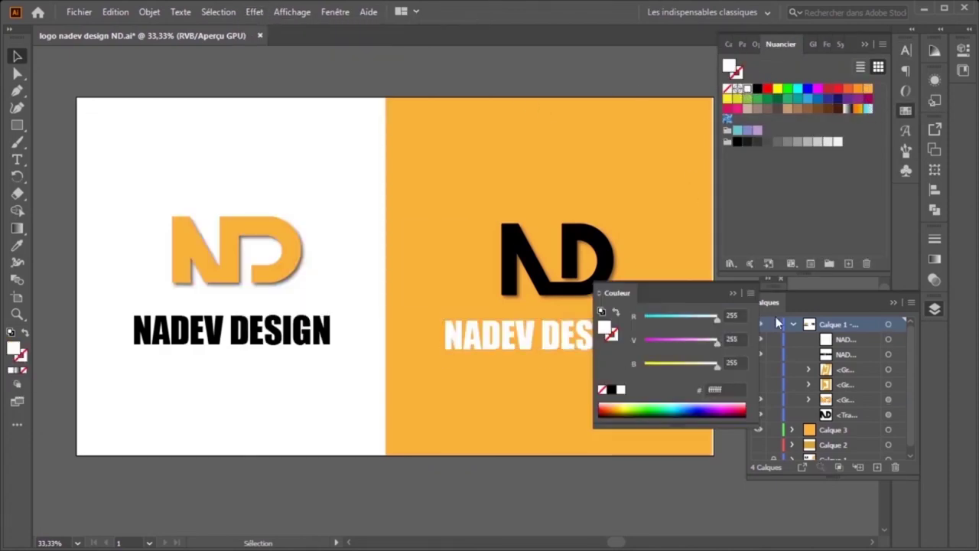
left_click(730, 295)
- Make the orange-side ND monogram white and set its caption back to black
left_click(514, 254)
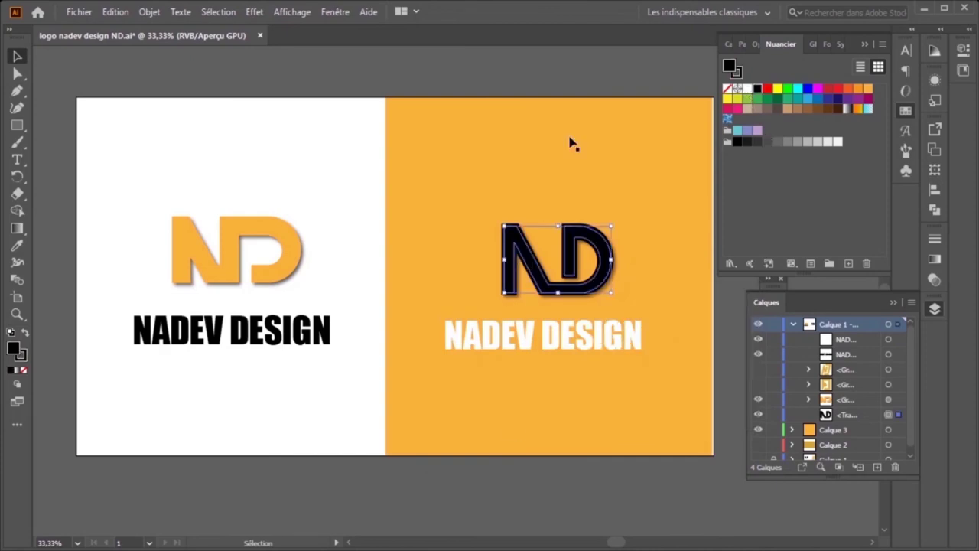
left_click(748, 91)
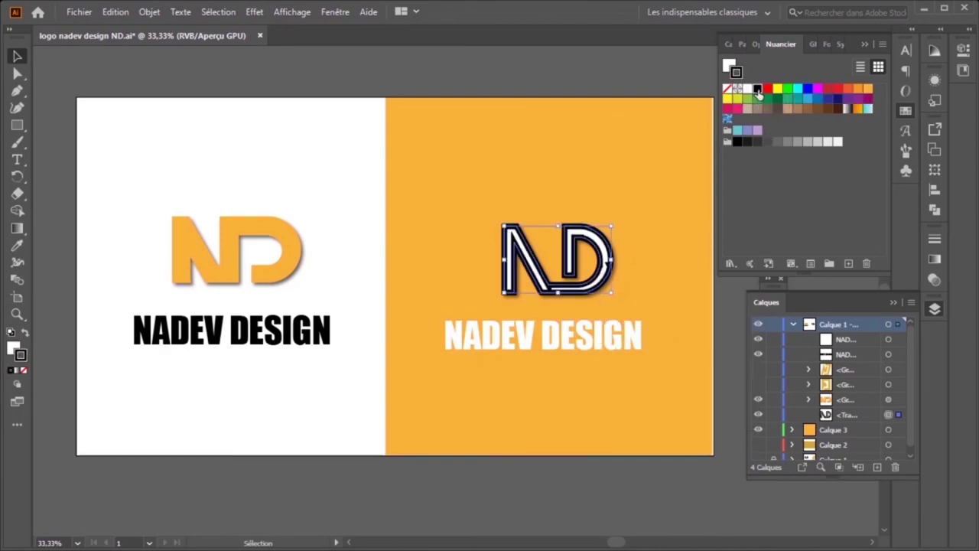
left_click(562, 391)
left_click(596, 350)
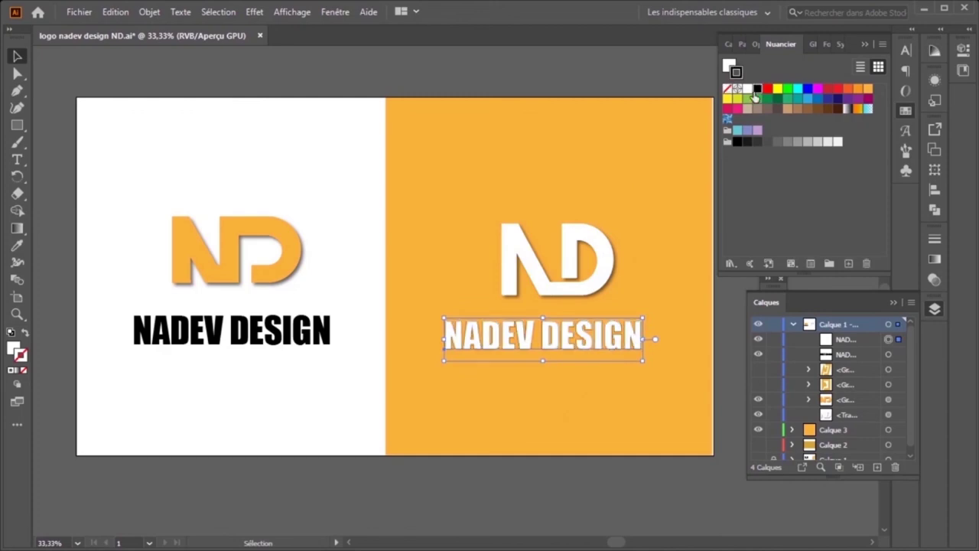
left_click(734, 75)
left_click(731, 66)
left_click(757, 88)
left_click(588, 77)
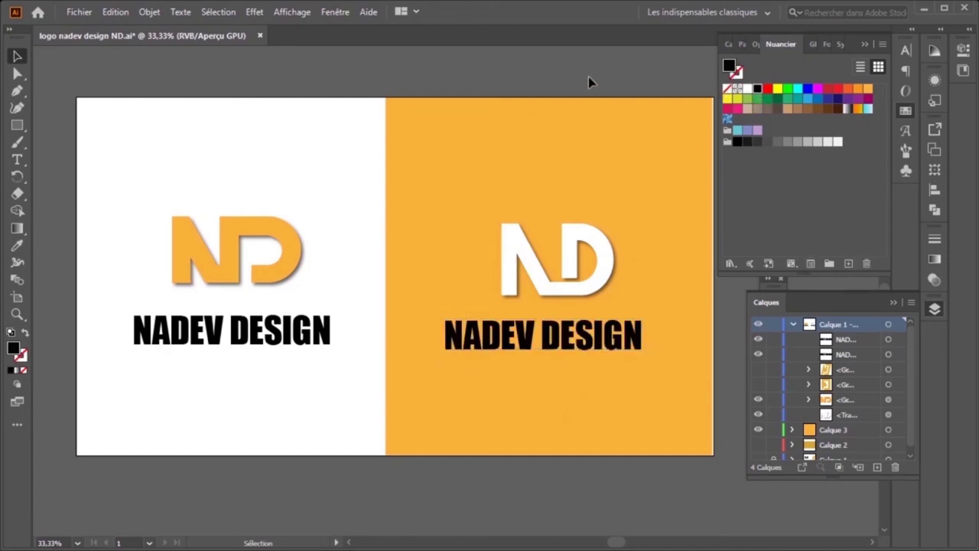